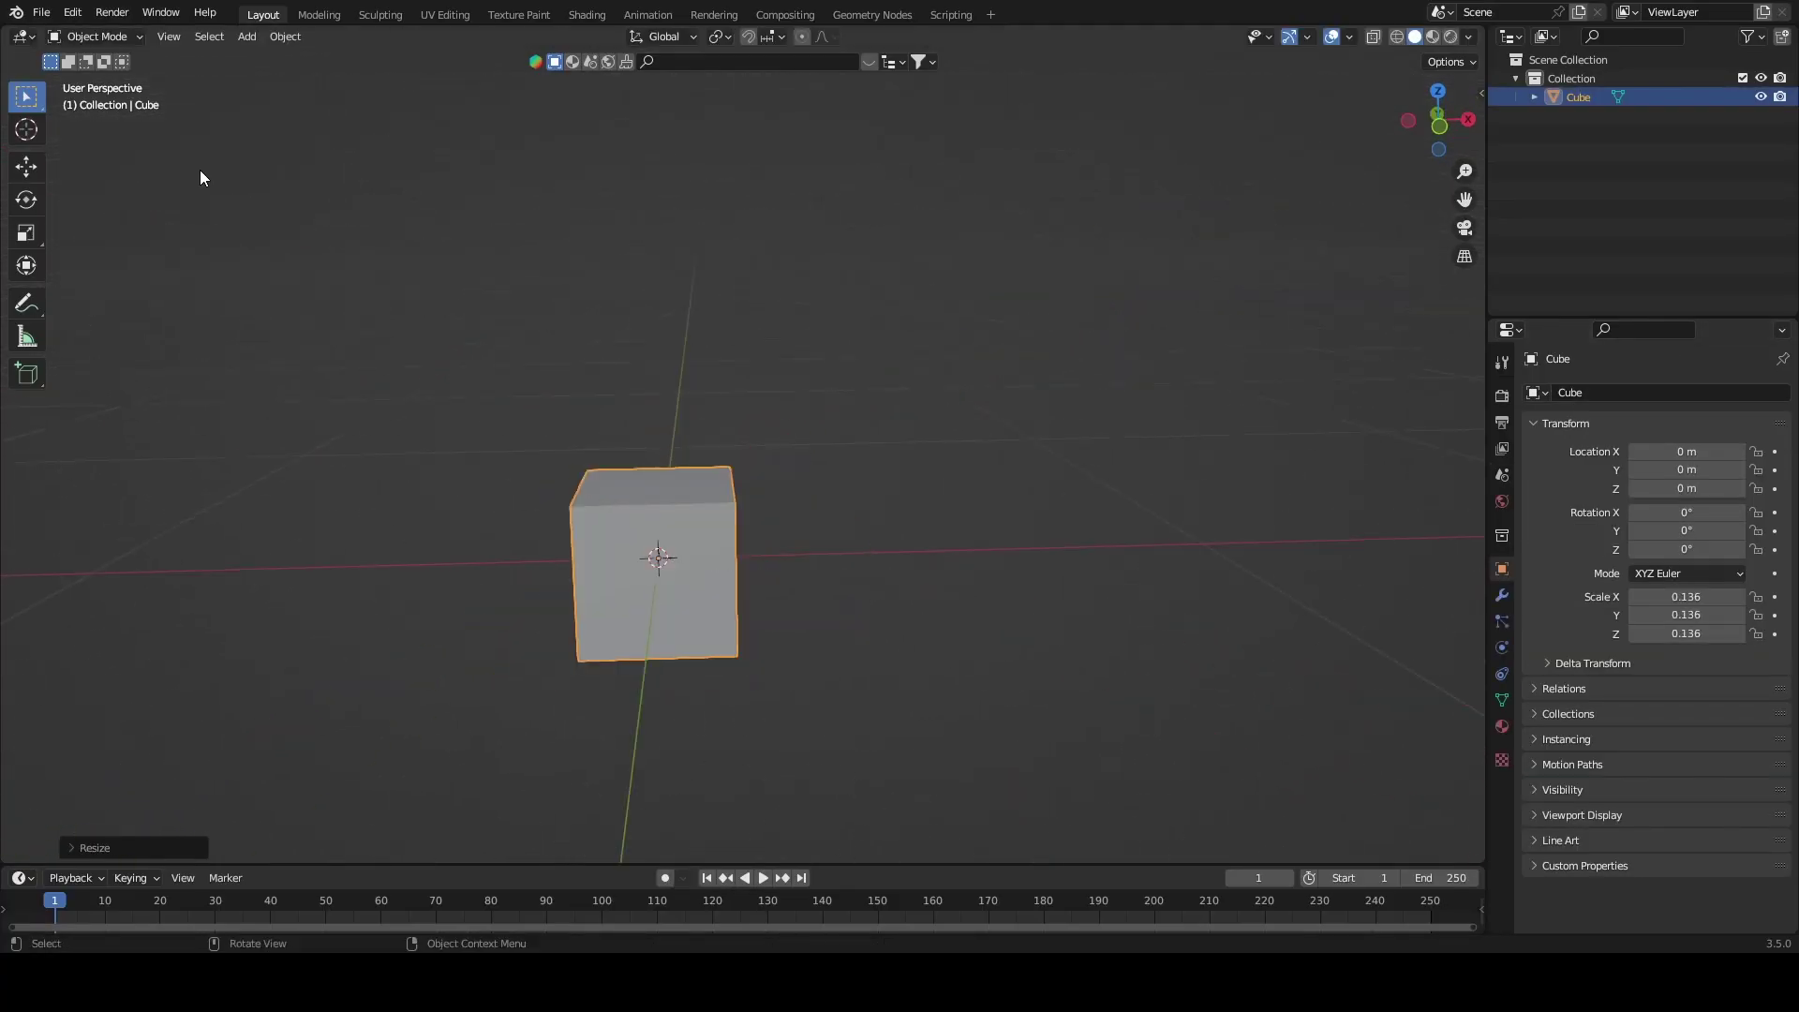
- Trackball-rotate the small cube into a tilted orientation of roughly 43.7°, 0.263°, 56.8°
drag(727, 610, 643, 570)
scroll(643, 571, up, 6)
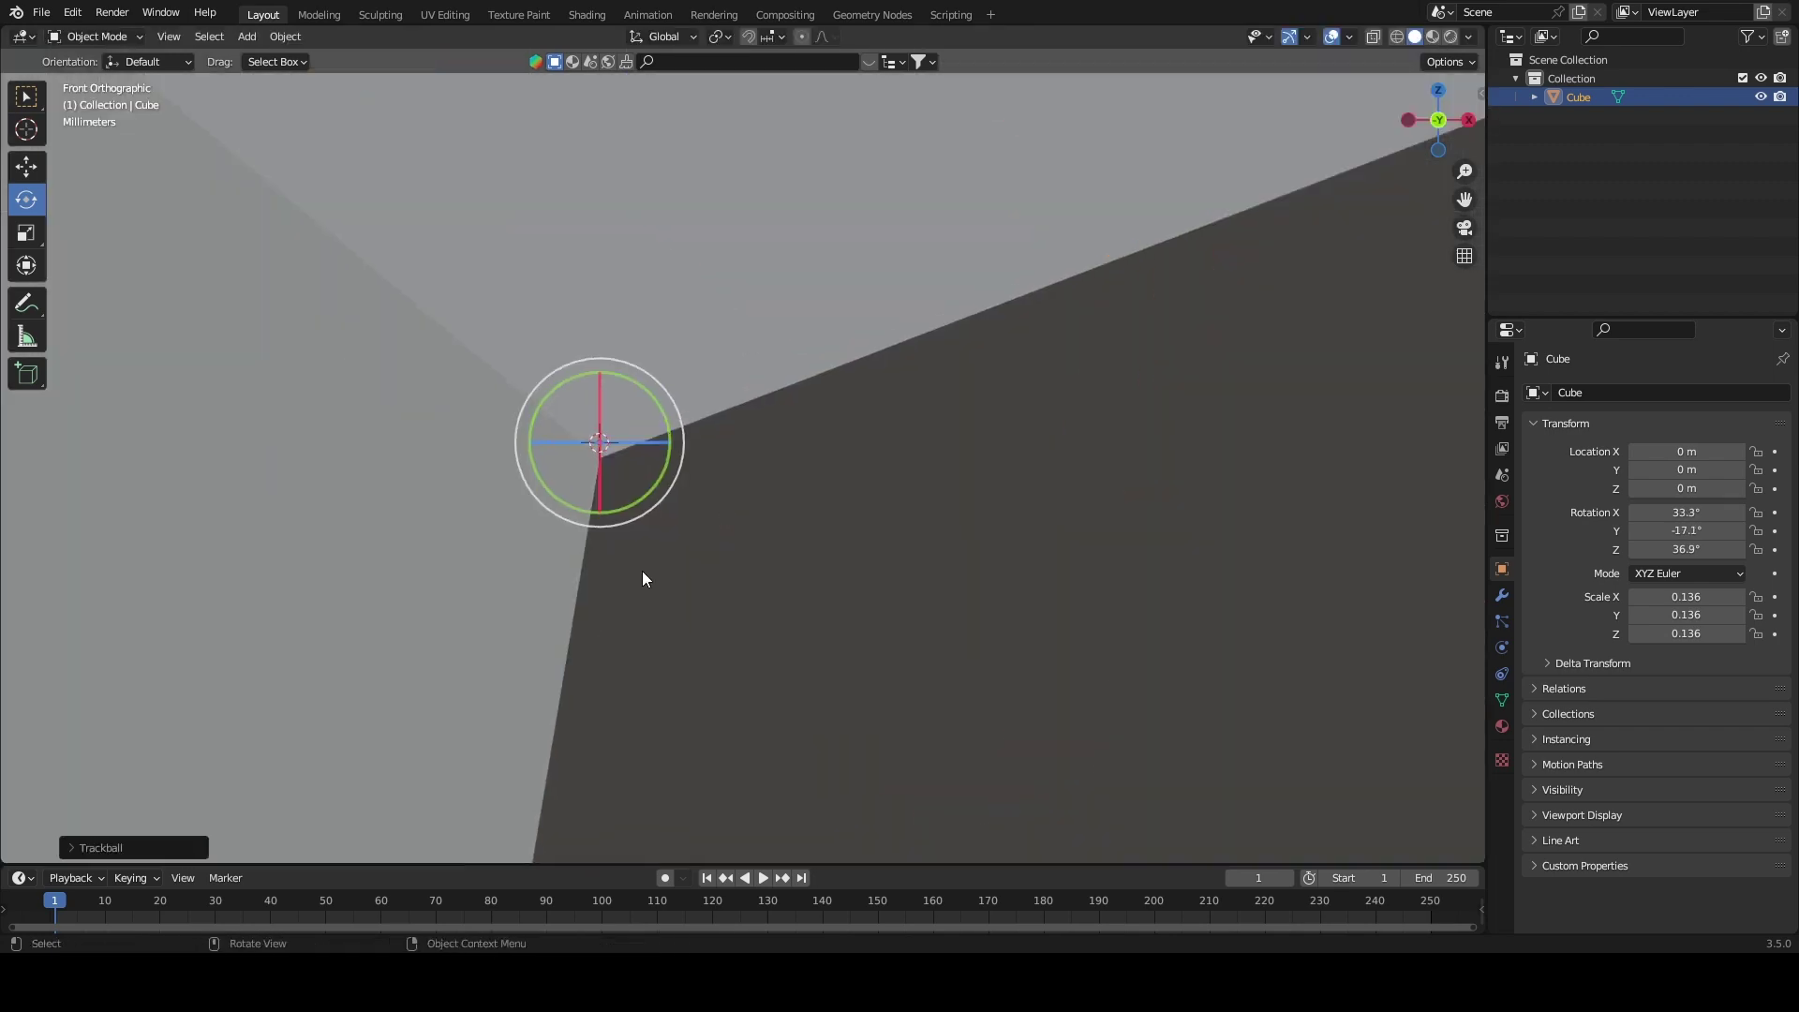
scroll(536, 474, up, 5)
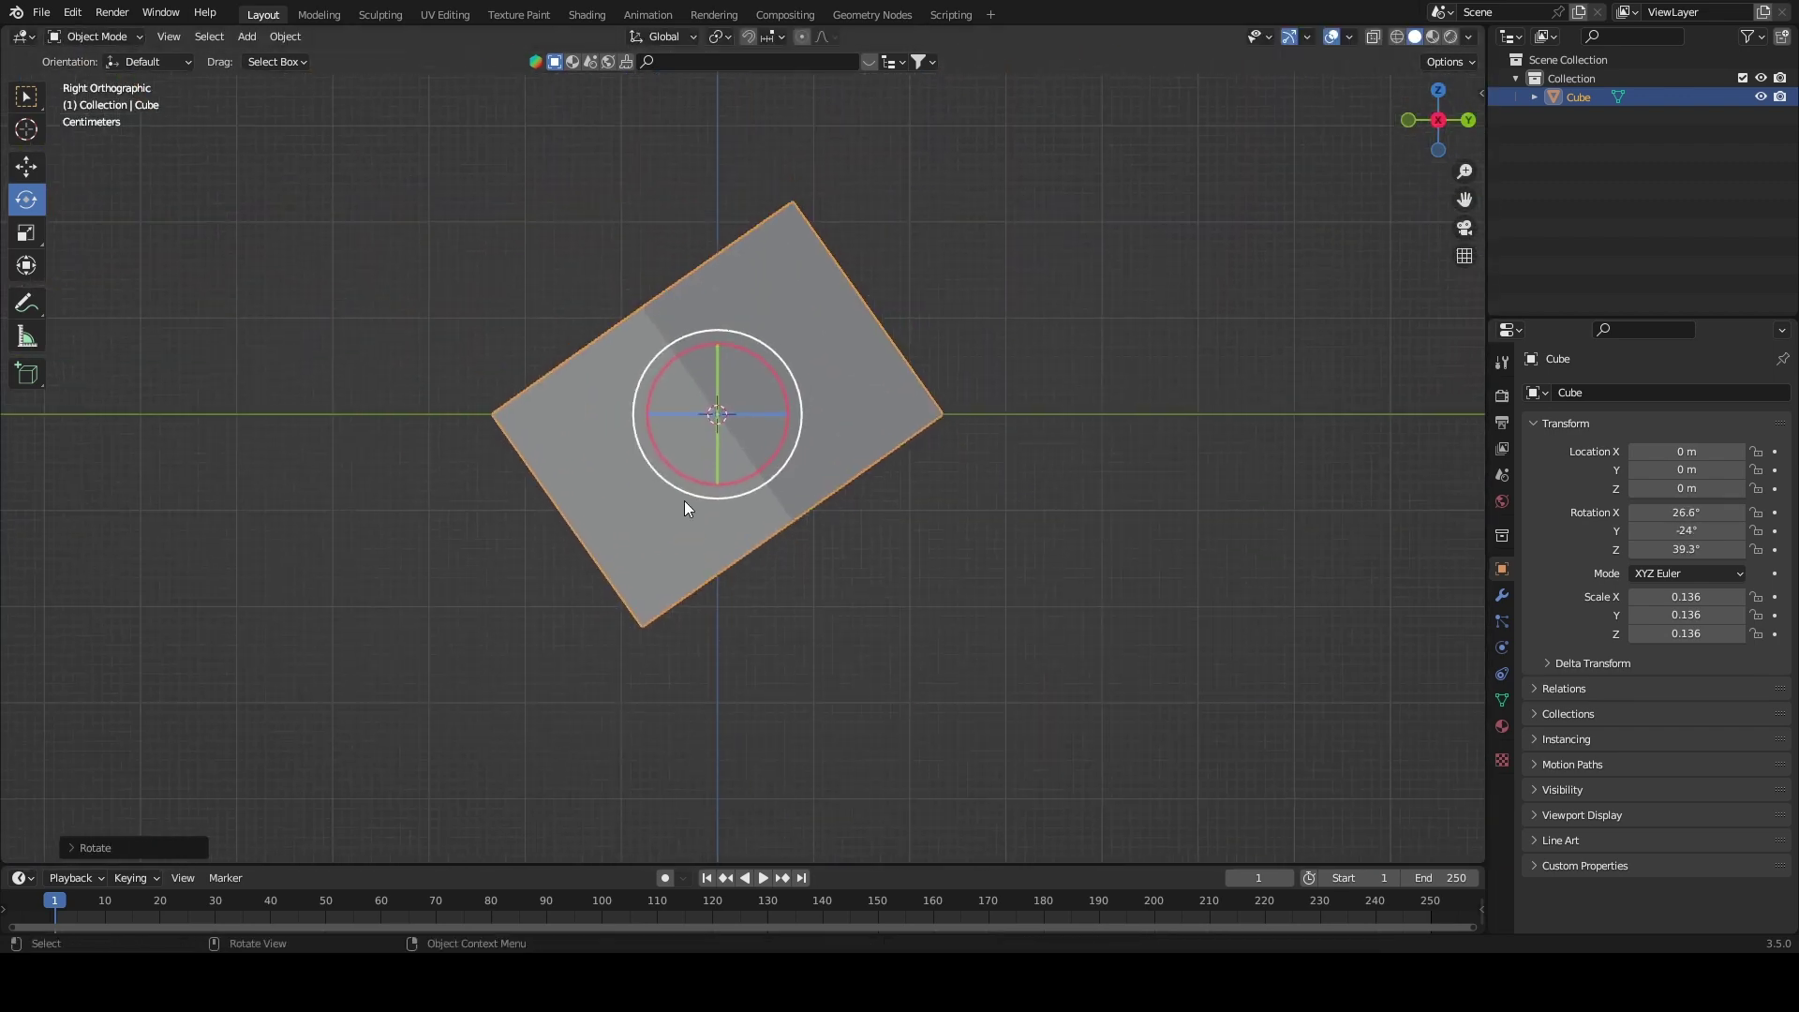
mouse_move(684, 501)
mouse_down()
mouse_move(744, 457)
mouse_move(762, 514)
mouse_up()
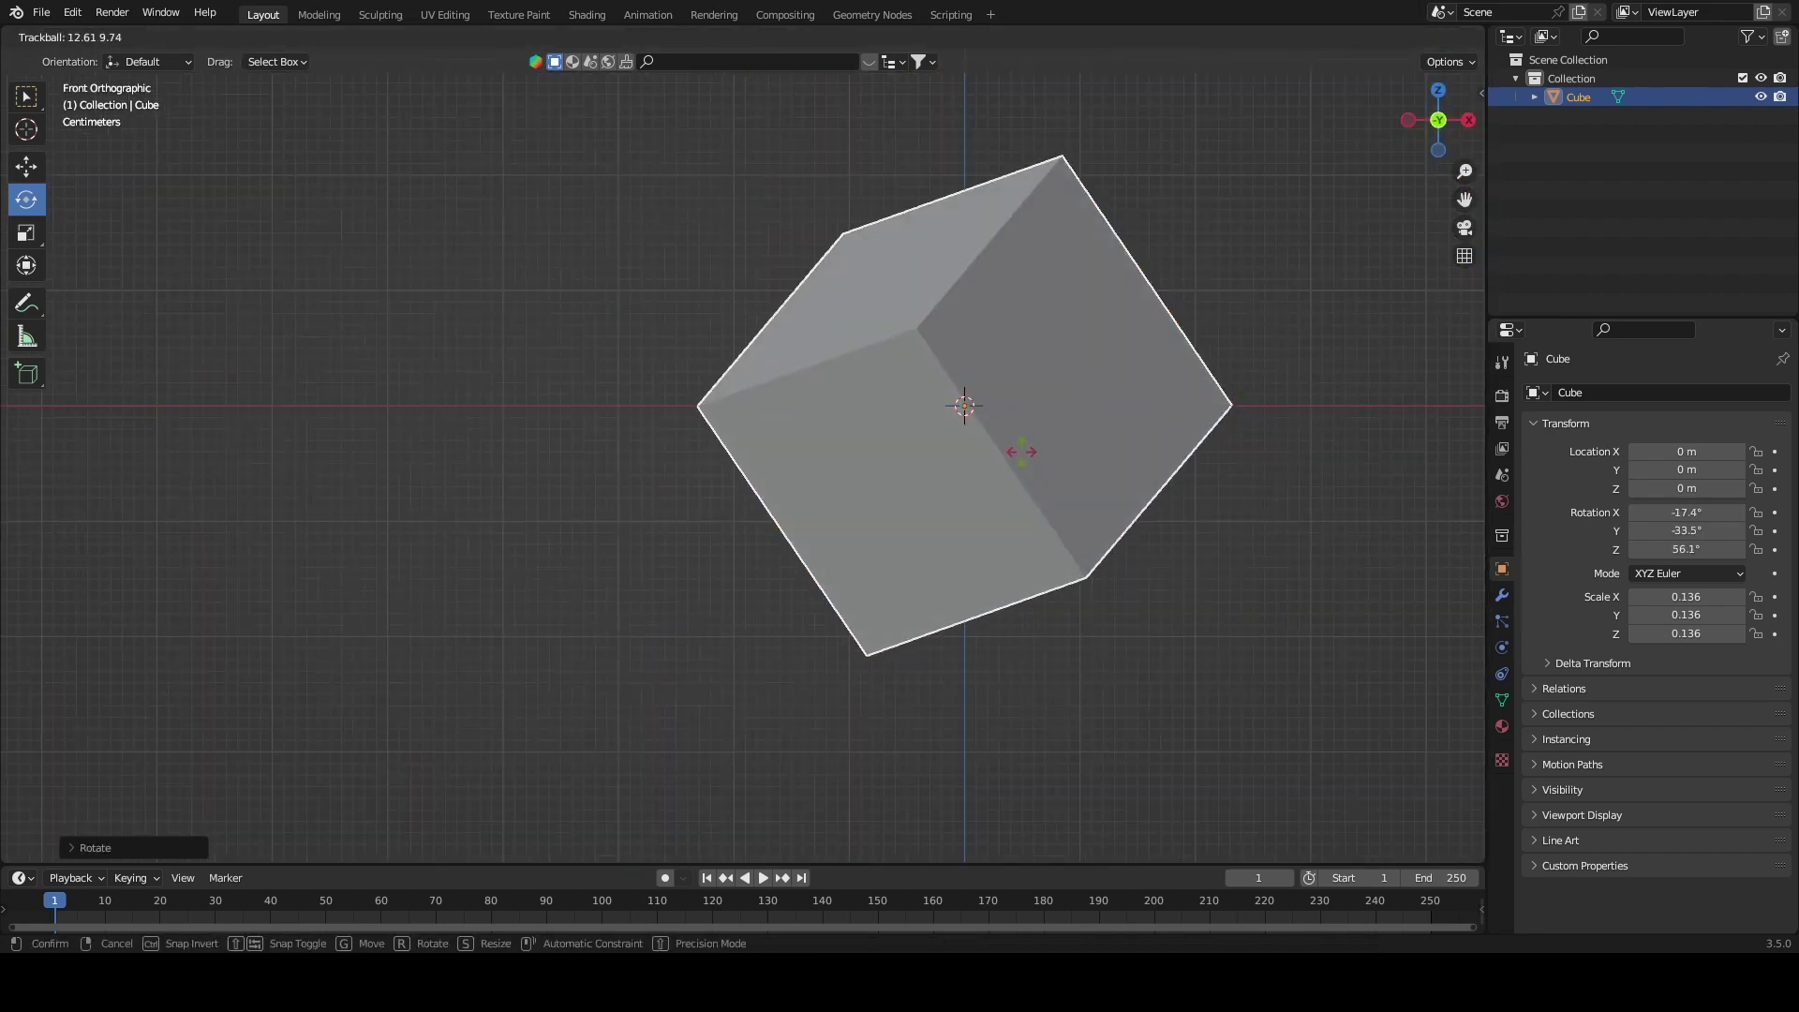
click(890, 530)
key(r)
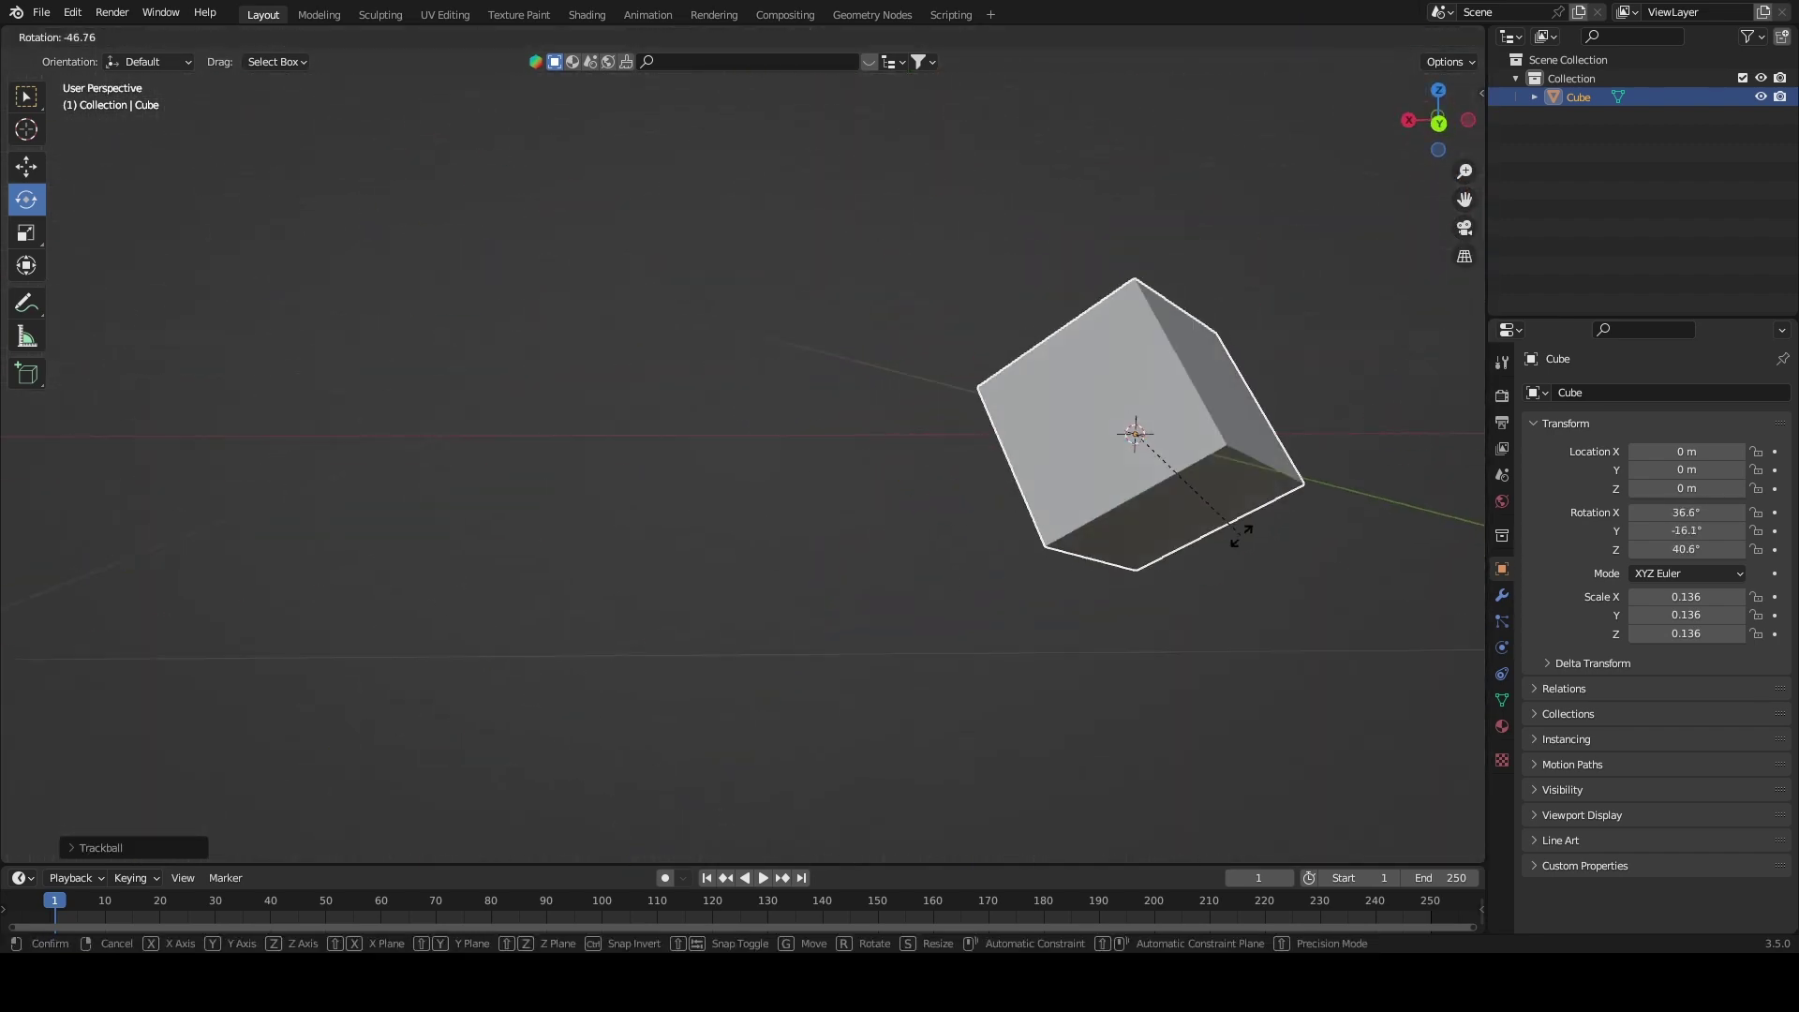
click(779, 484)
middle_drag(778, 484, 976, 446)
key(r)
key(r)
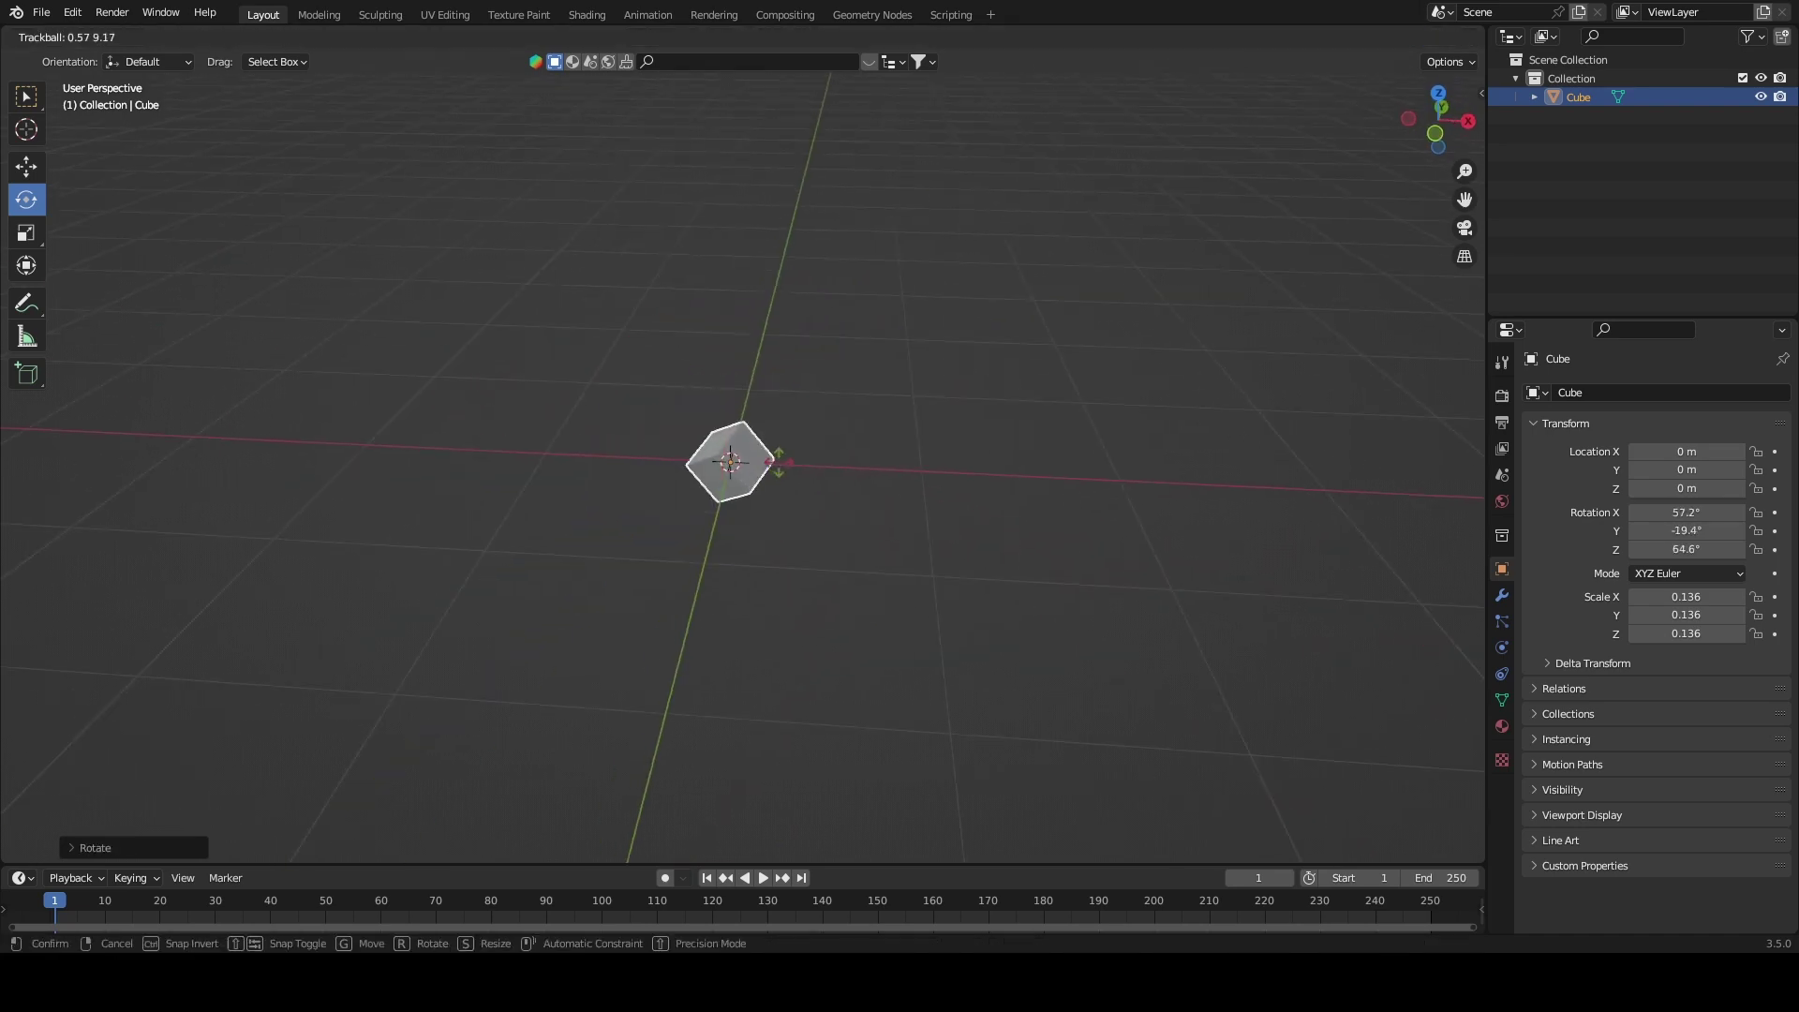
- Delete the tilted cube and add a fresh unrotated cube
right_click(753, 515)
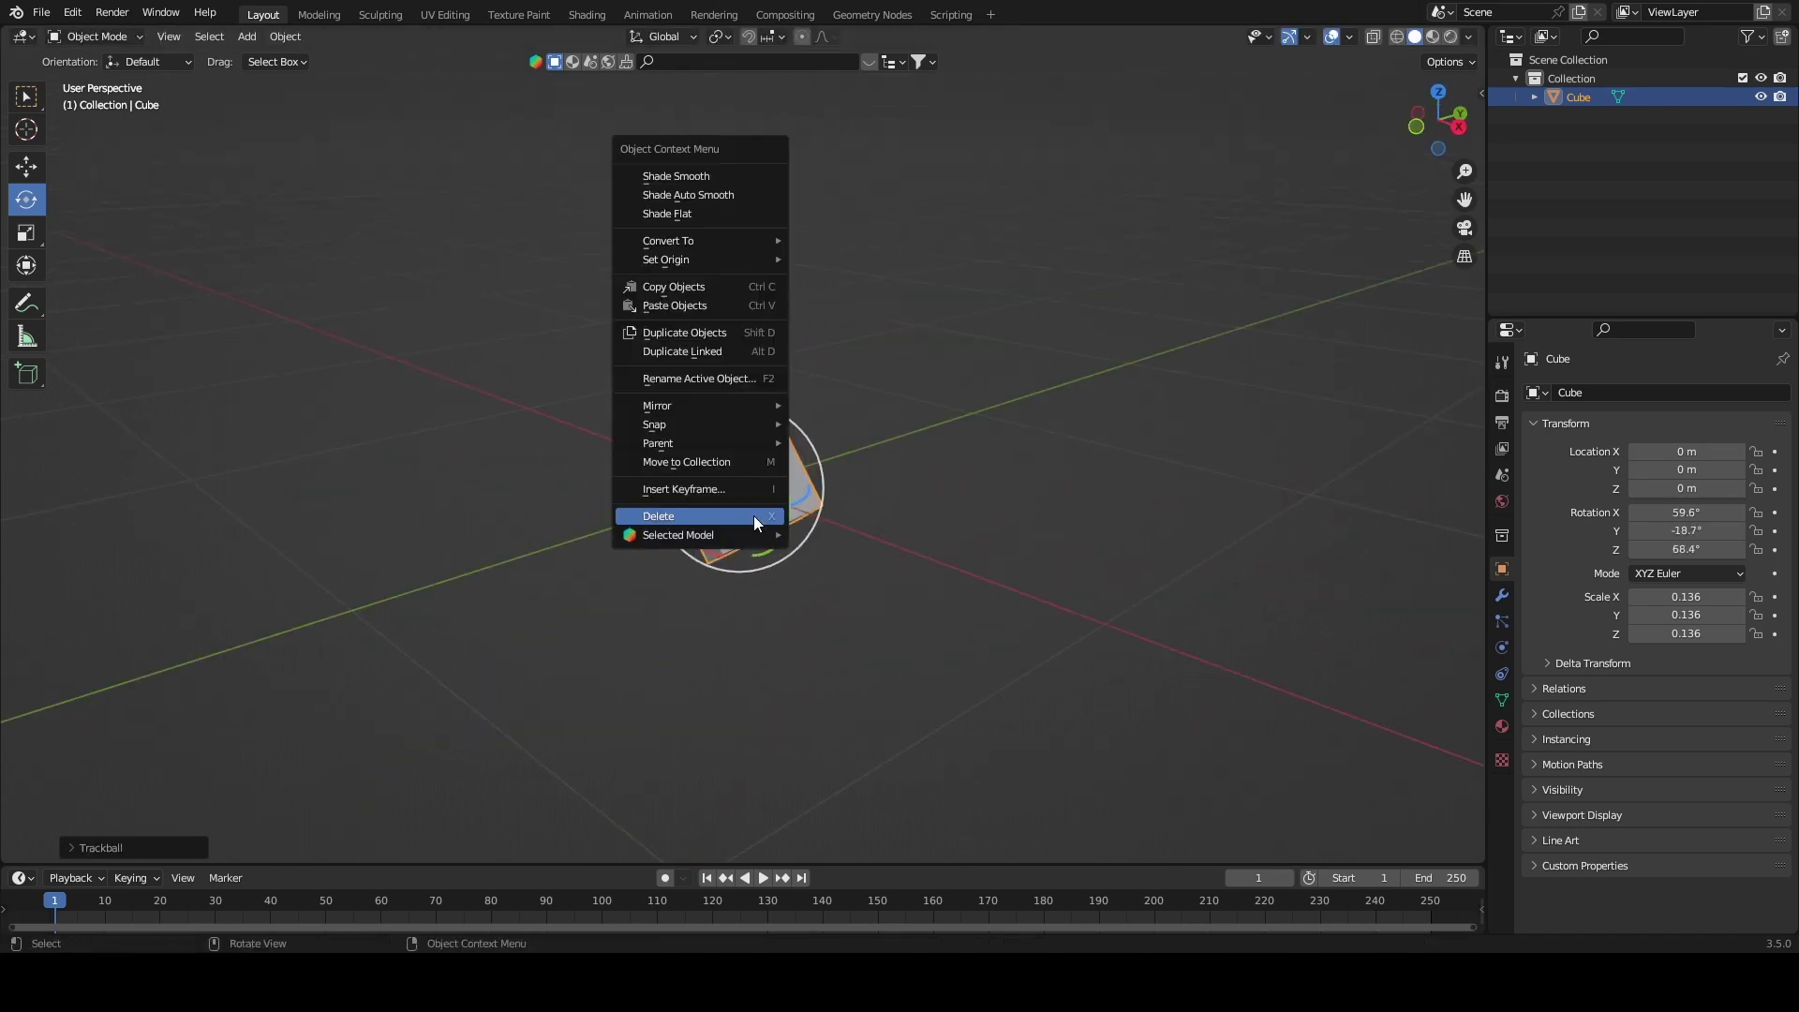
click(754, 515)
key(shift+a)
click(841, 541)
- Scale the new cube to 0.242 in Edit Mode and start insetting its top face
scroll(841, 533, down, 5)
click(94, 36)
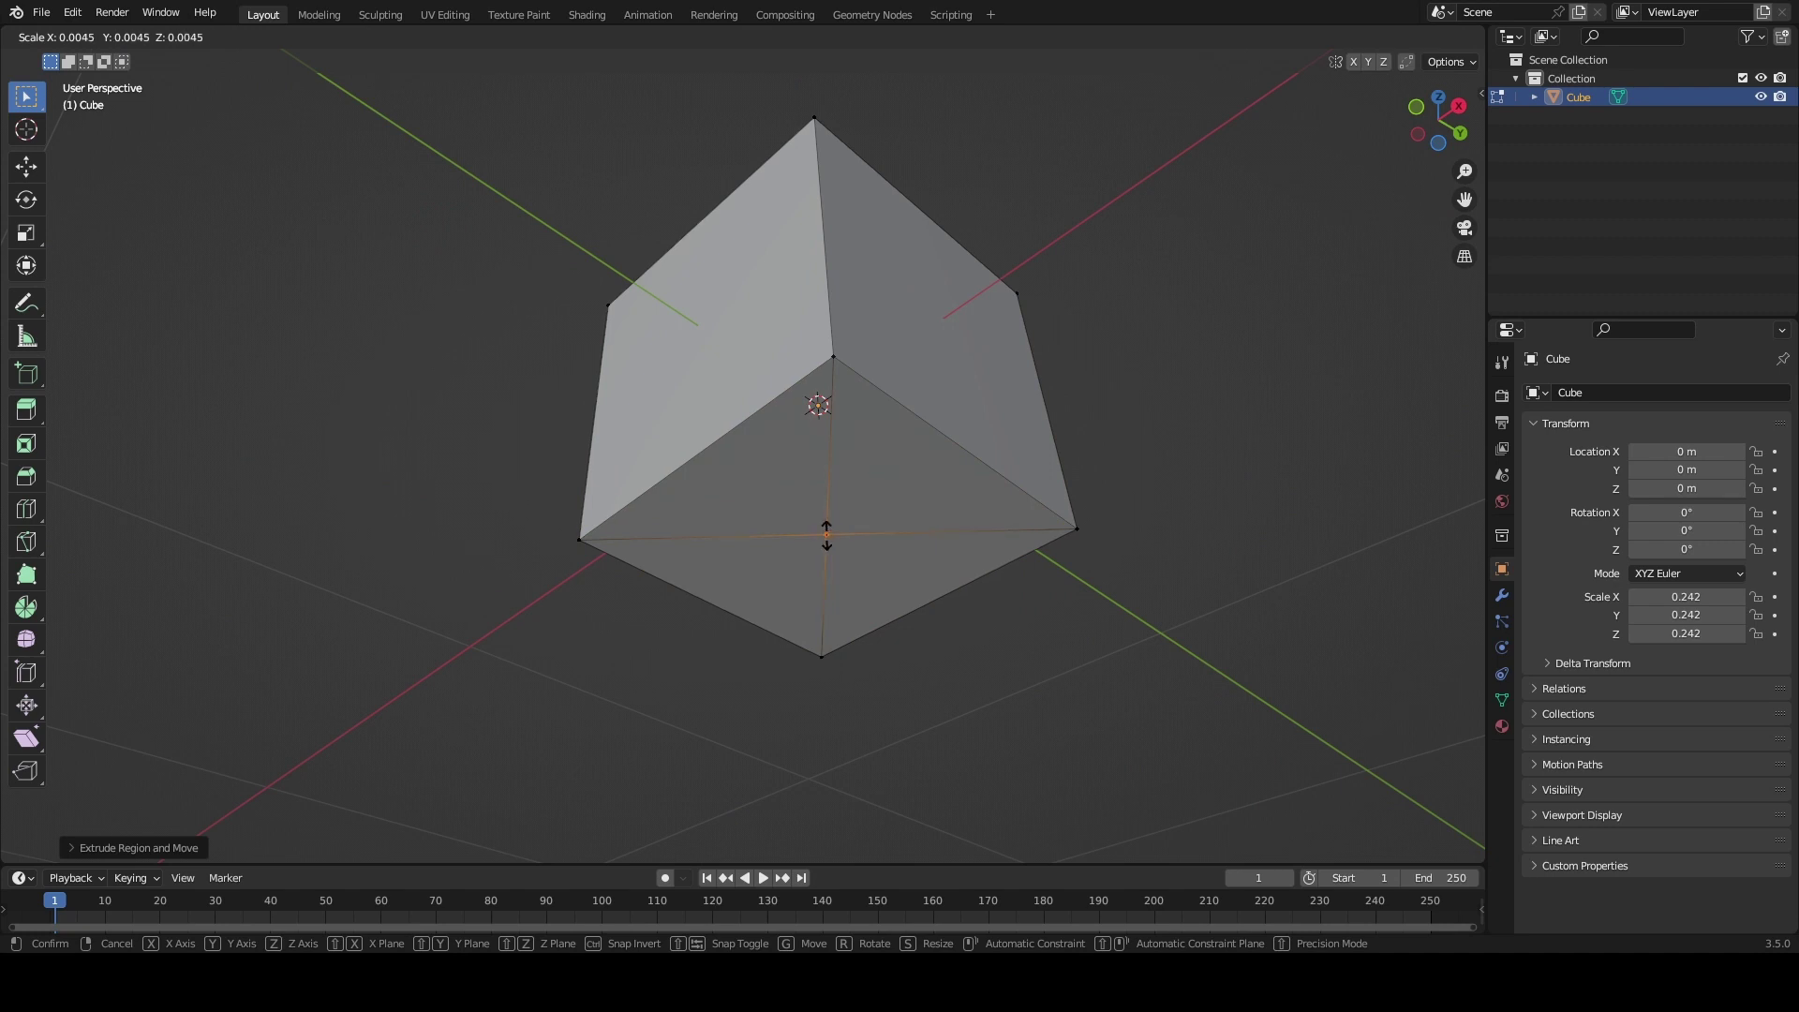
click(827, 534)
middle_drag(826, 535, 865, 600)
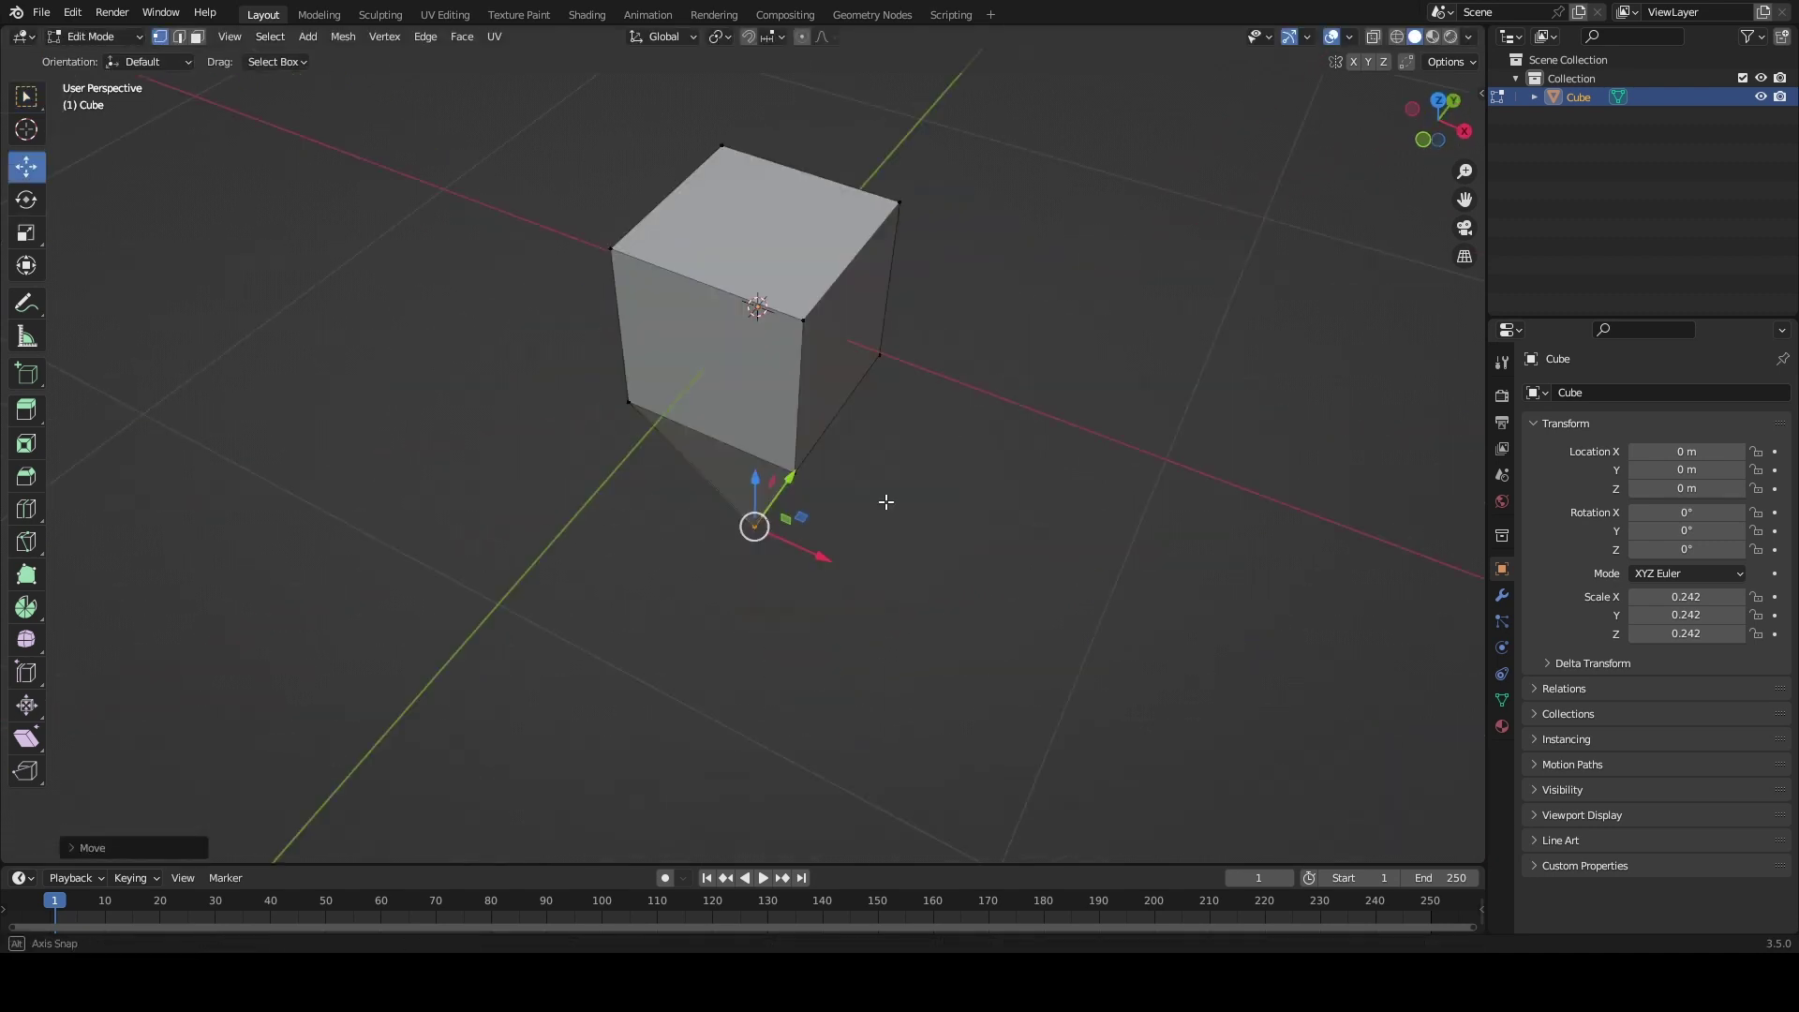
middle_drag(790, 283, 815, 337)
key(i)
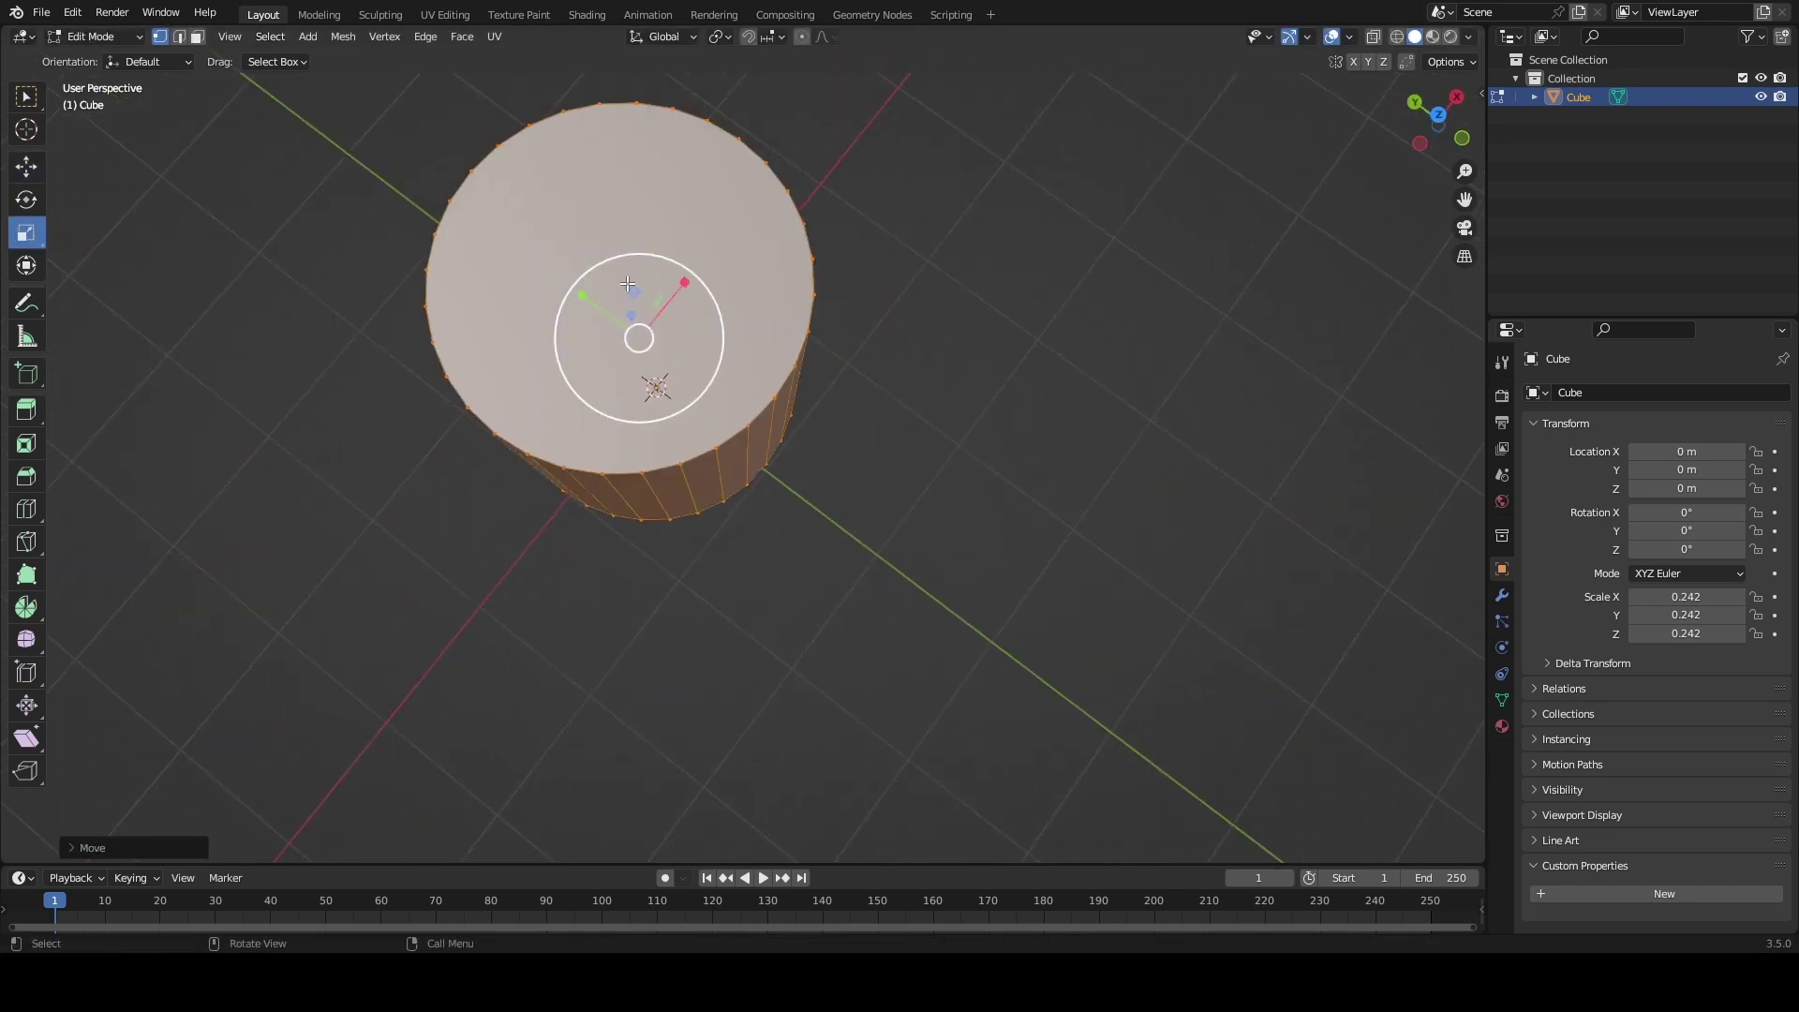
- Widen the top block so it caps the tall shaft in a hammer-like shape
middle_drag(757, 384, 1031, 281)
click(1187, 89)
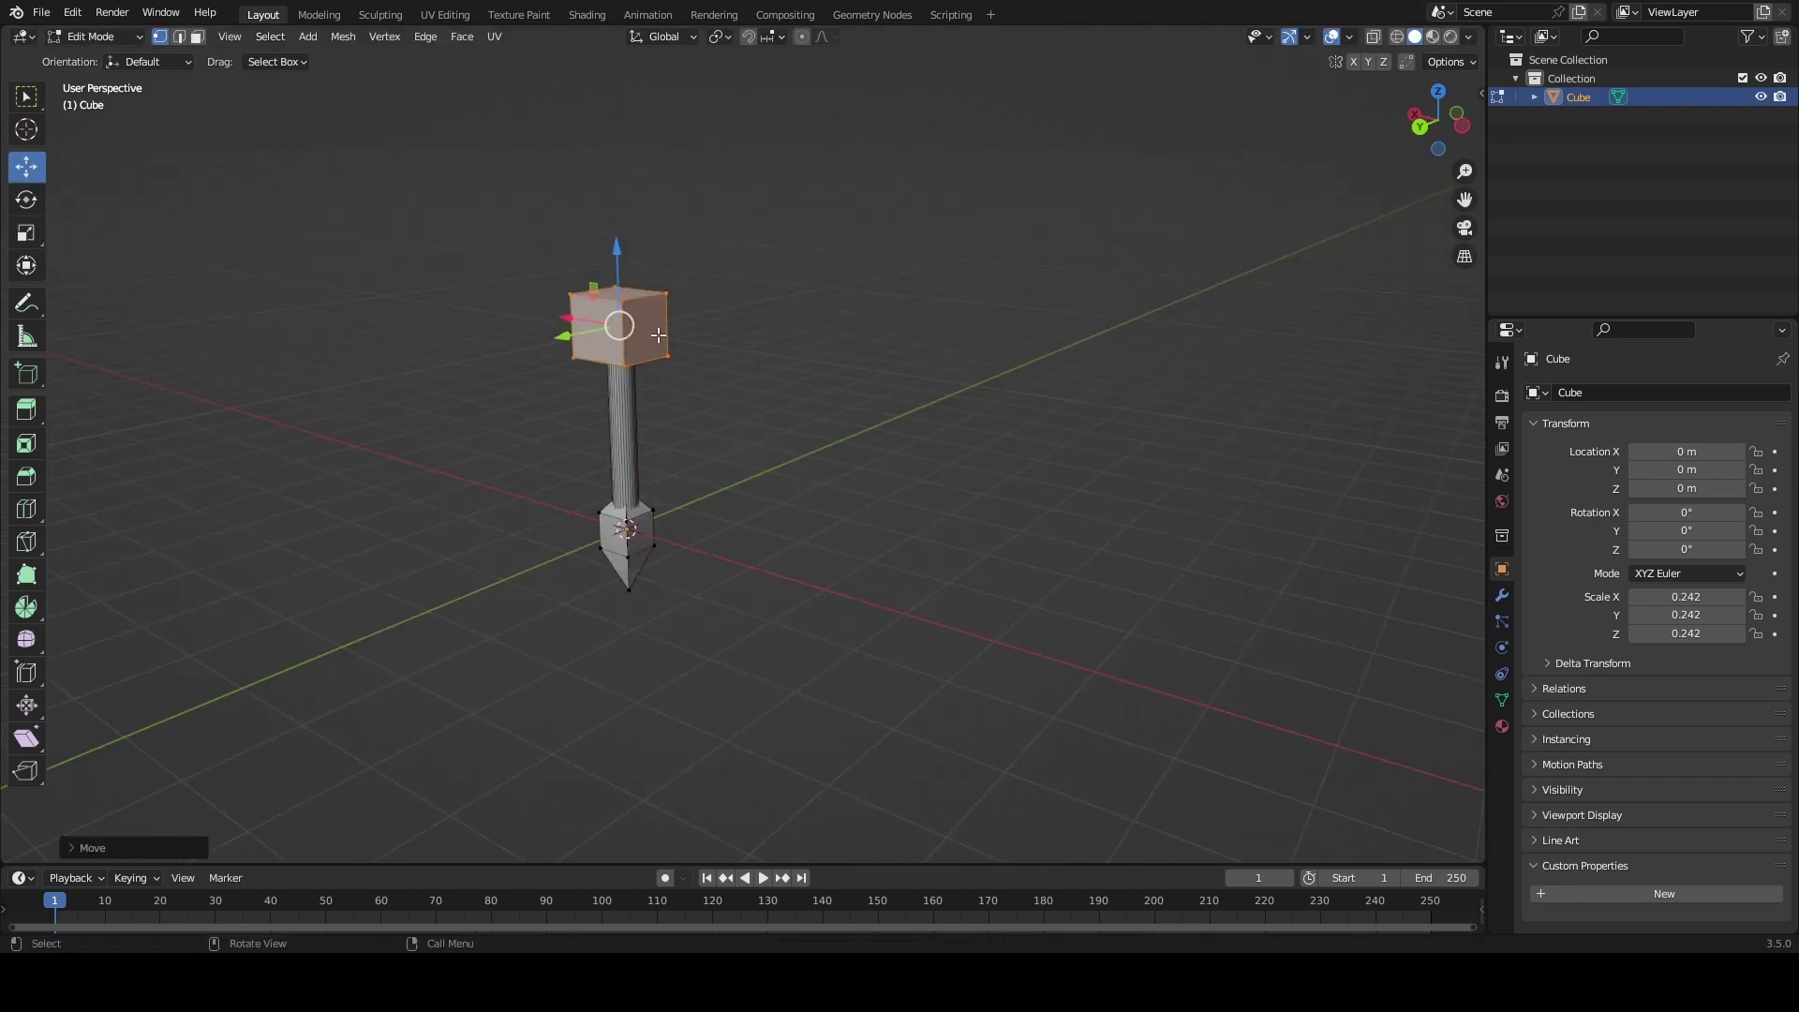
key(shift+space)
key(s)
middle_drag(658, 336, 666, 333)
middle_drag(595, 283, 651, 272)
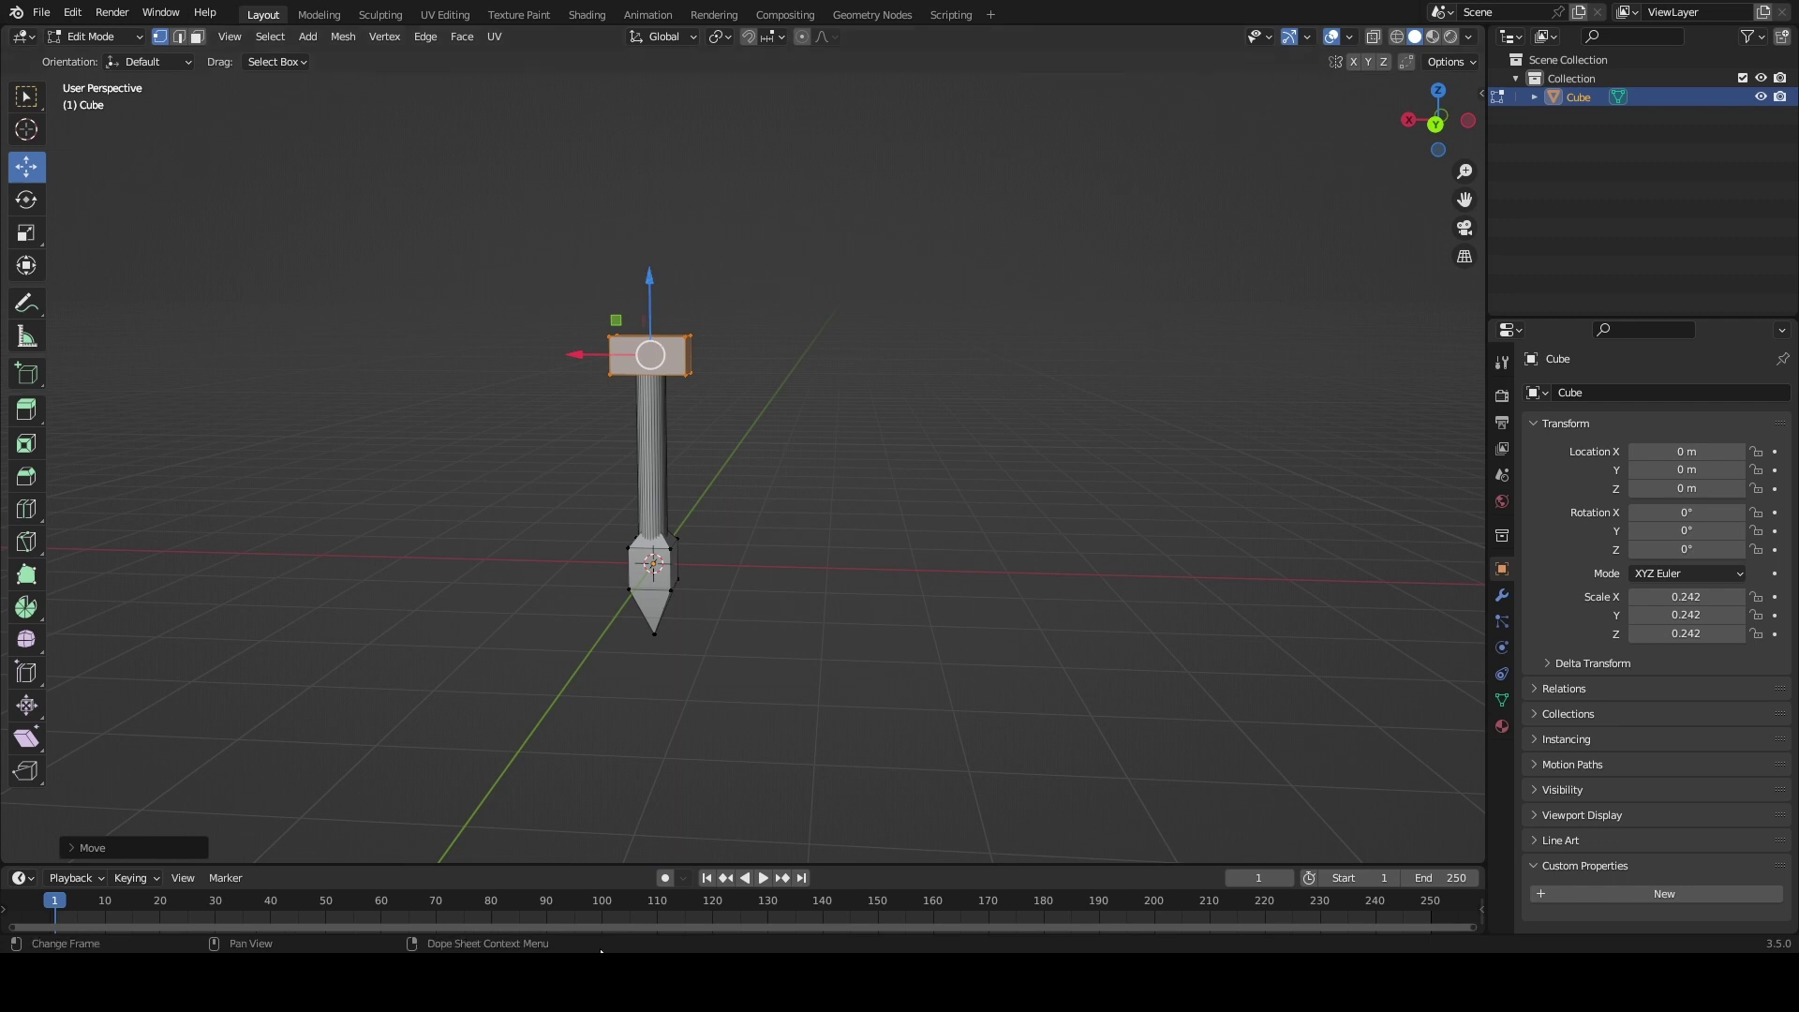
middle_drag(647, 394, 656, 371)
scroll(658, 368, up, 3)
key(shift+a)
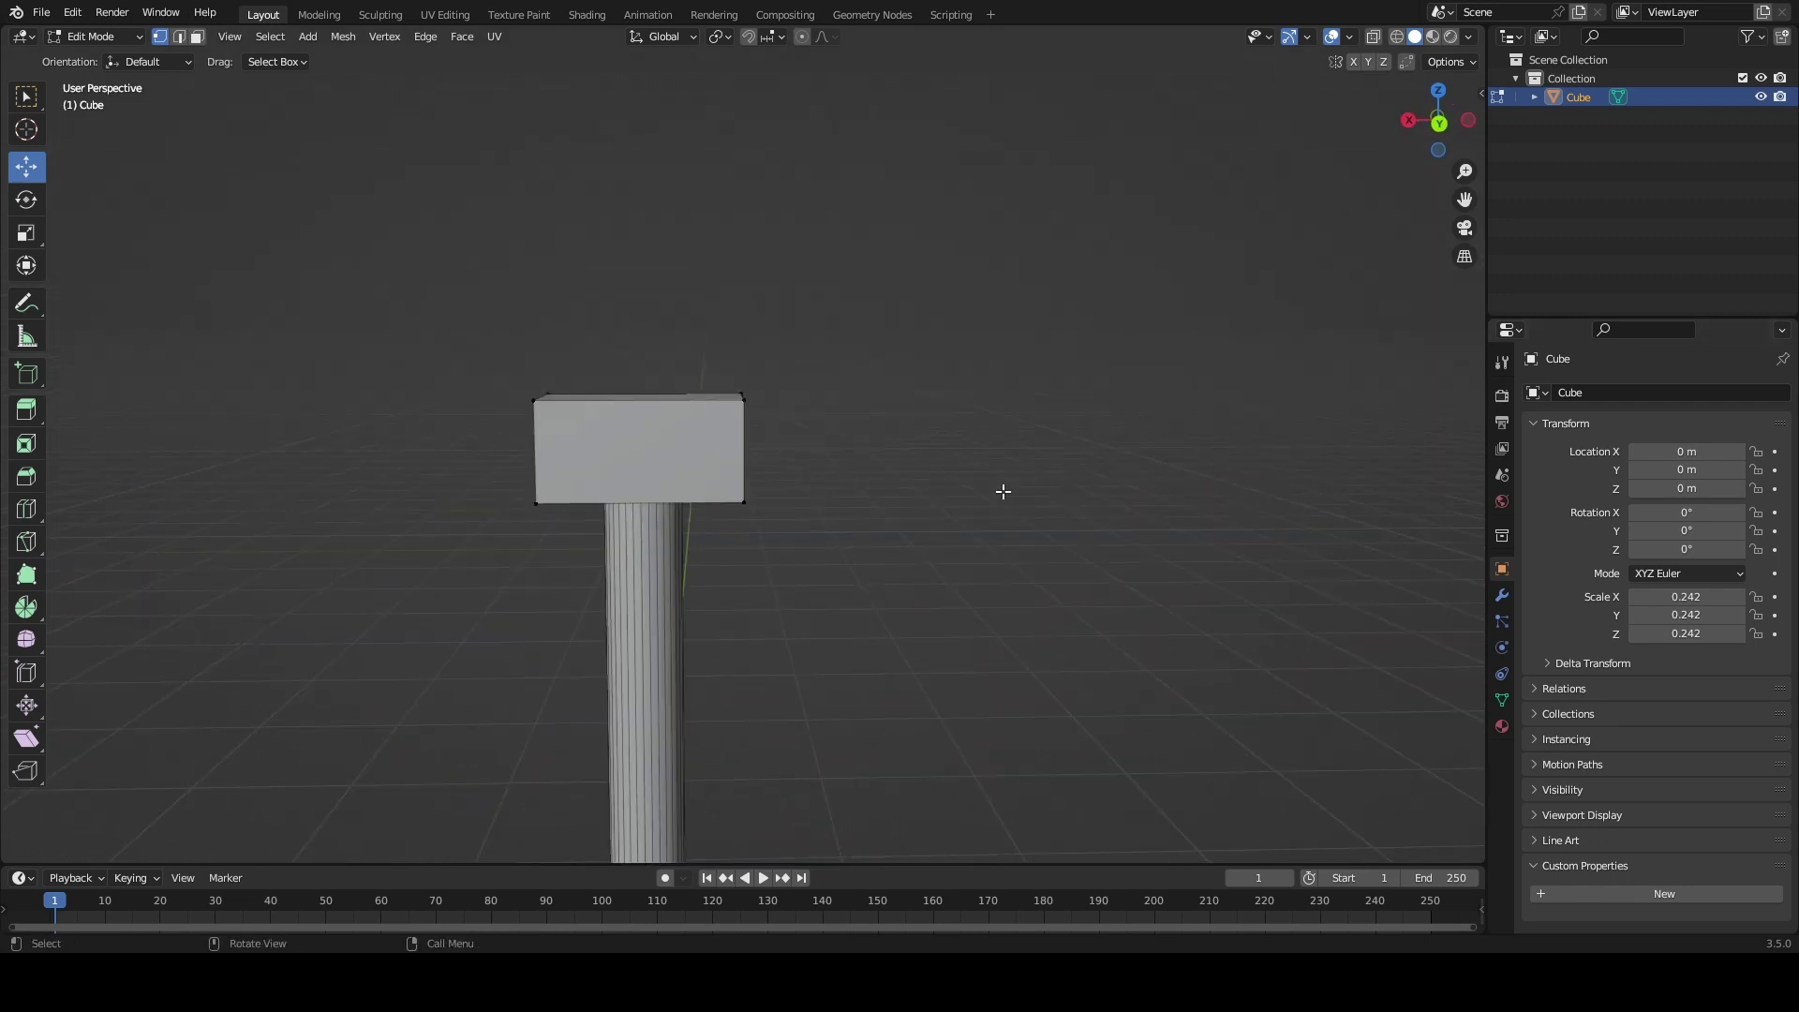
- Lower the block's top face to flatten the block
middle_drag(1003, 491, 456, 915)
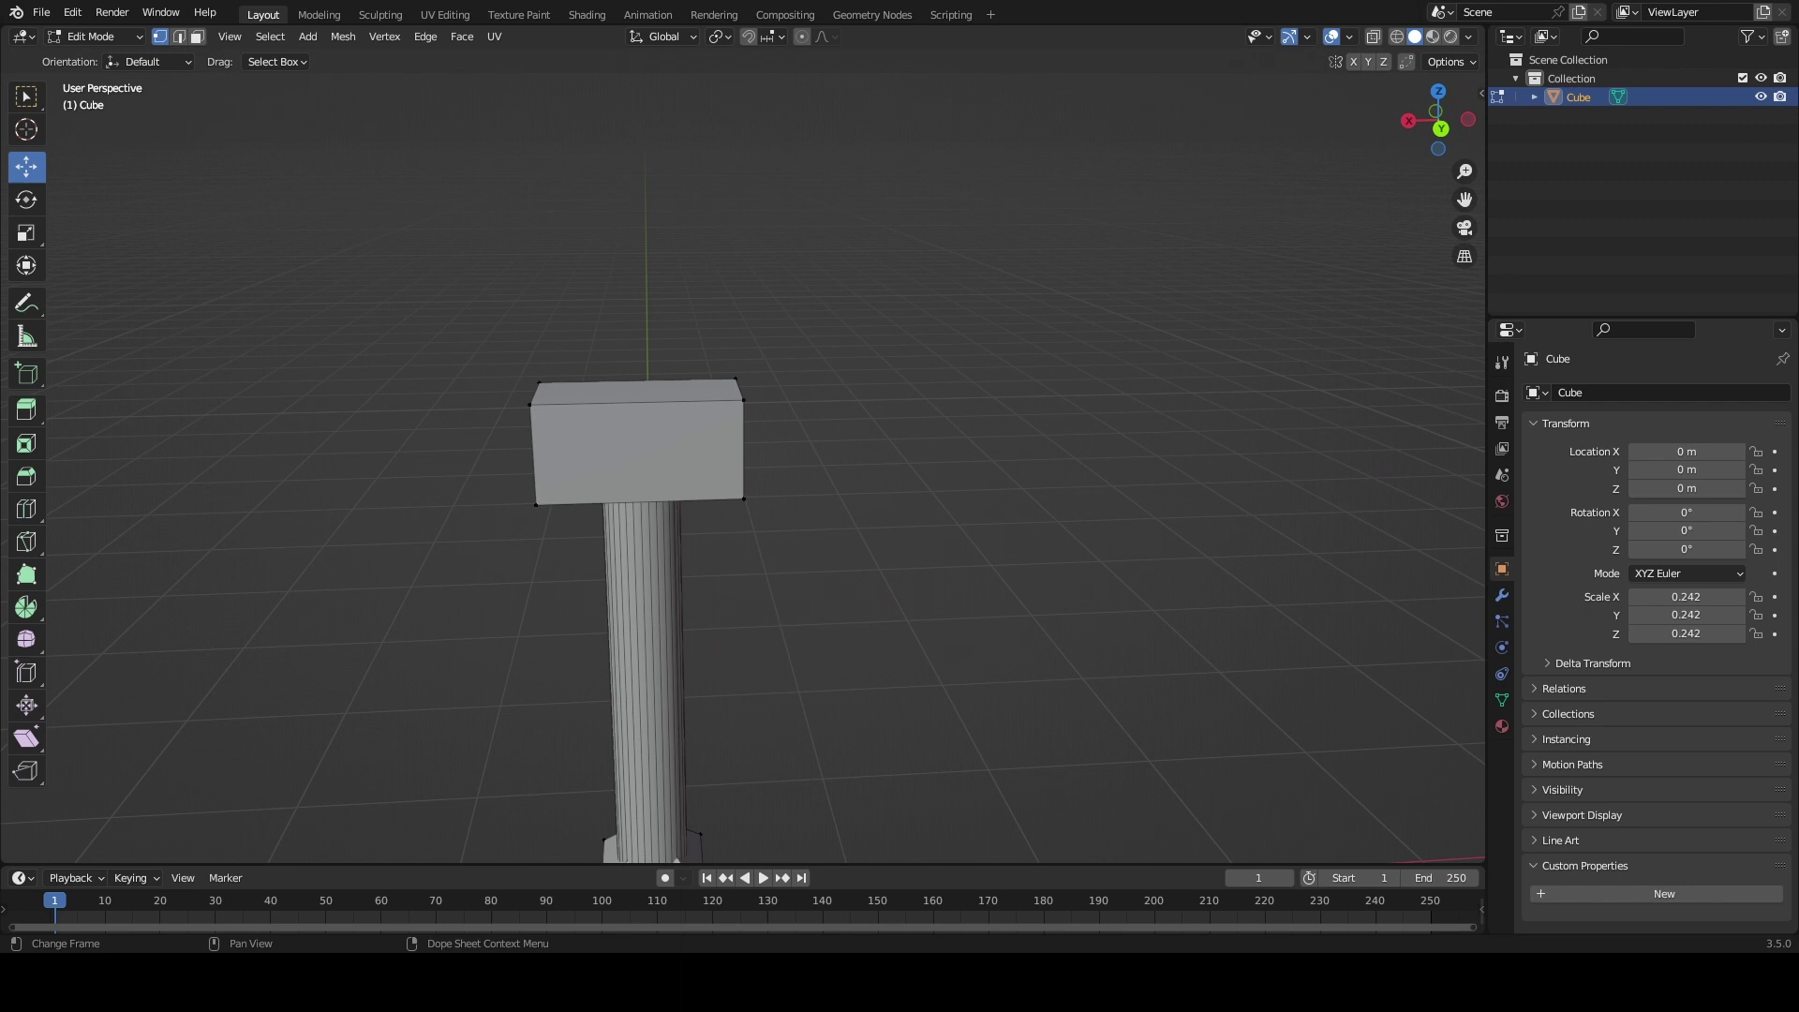
click(623, 375)
drag(622, 315, 625, 380)
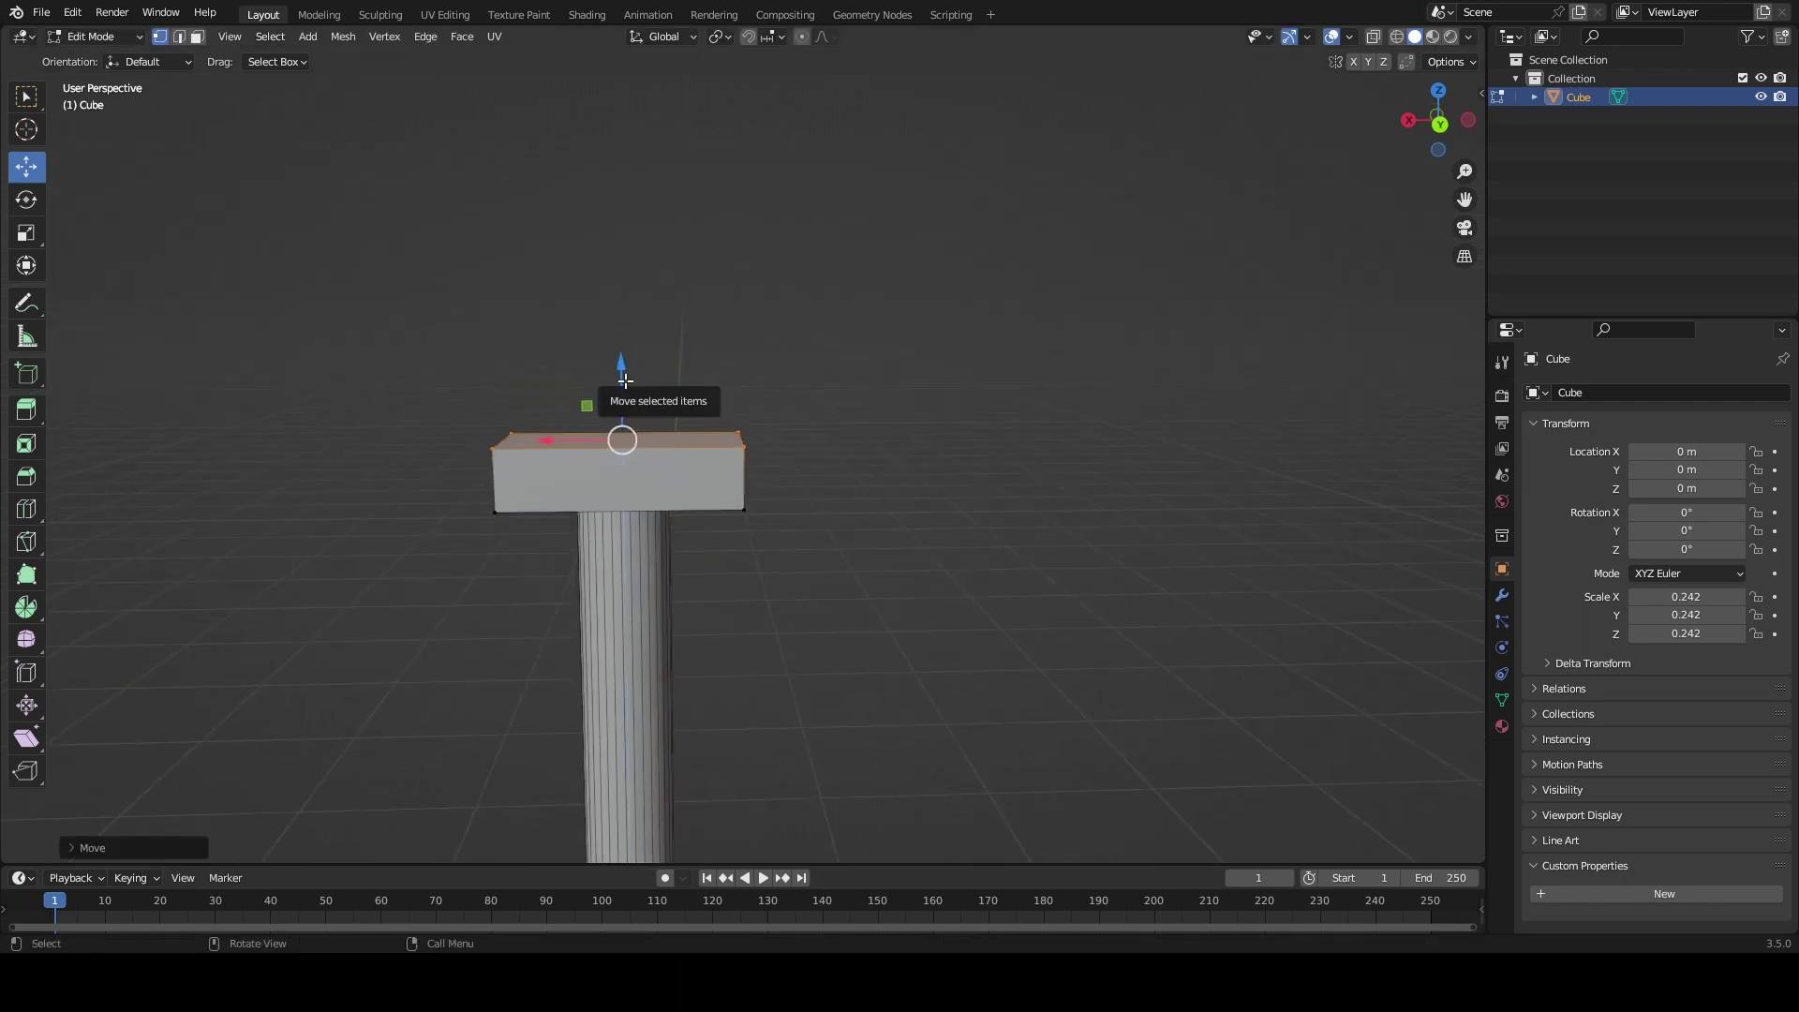
middle_drag(625, 380, 743, 493)
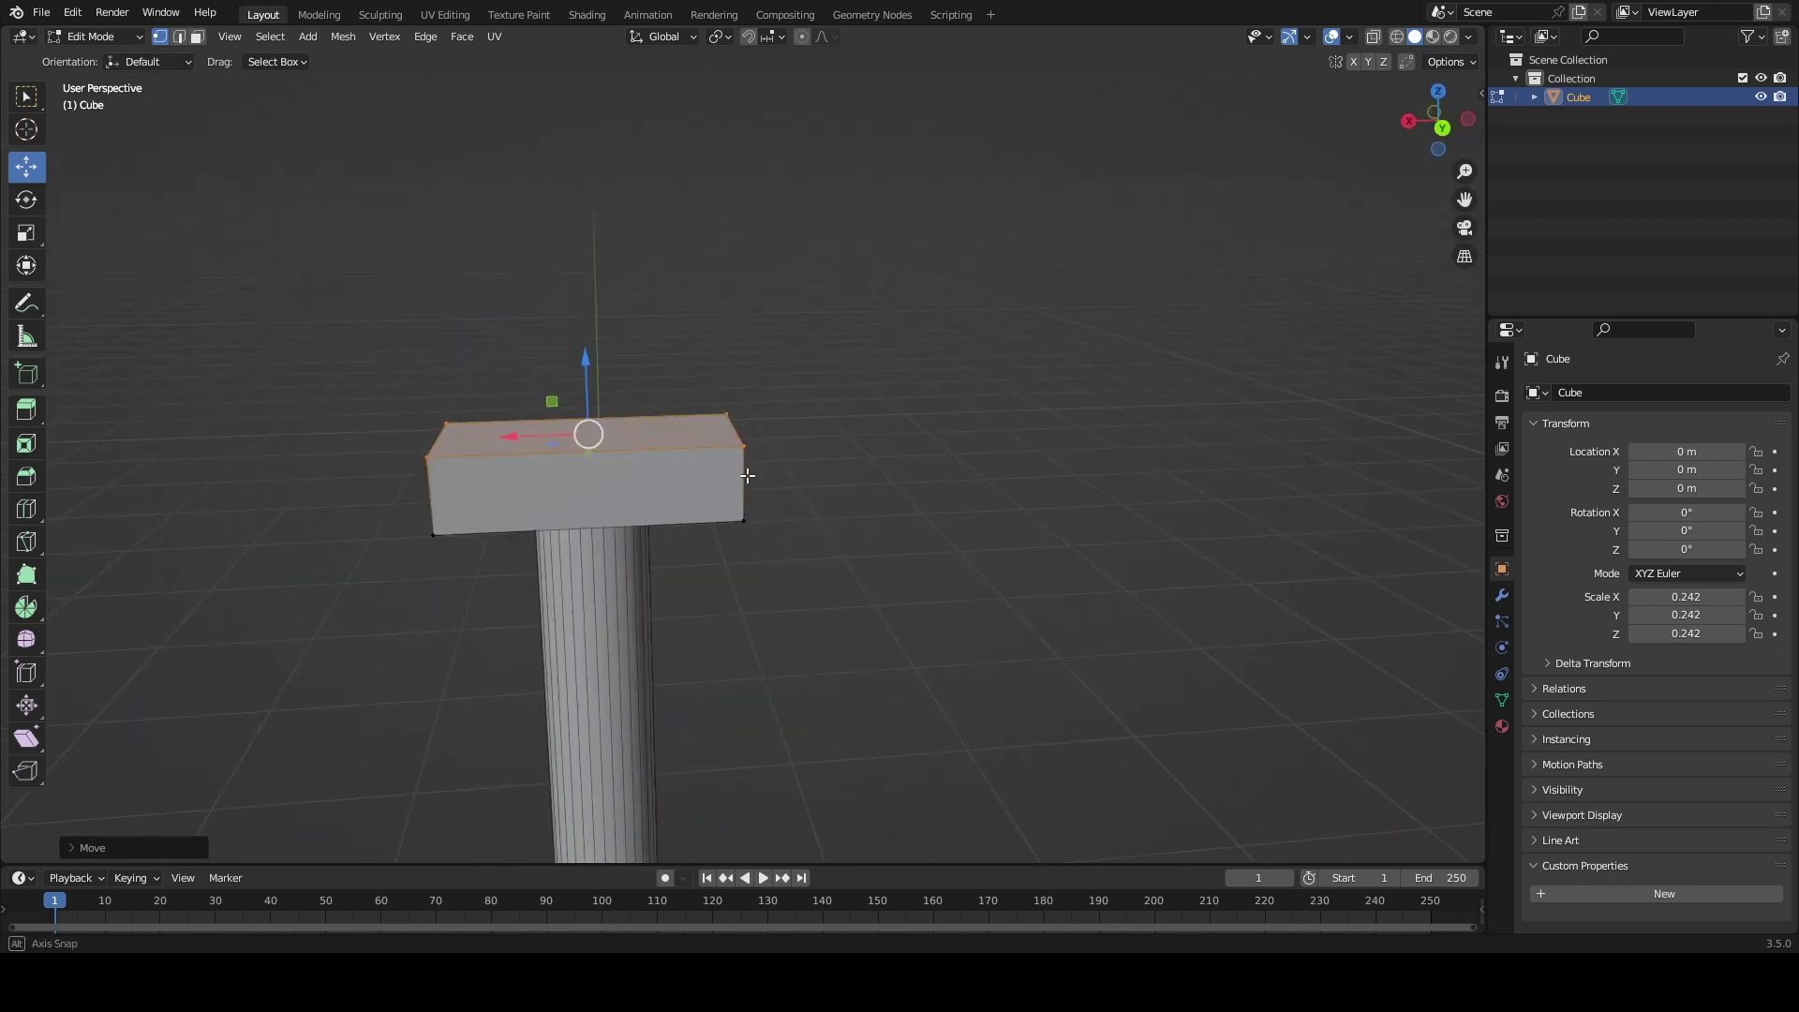
- Select the block's side faces to extrude them outward
drag(745, 403, 885, 576)
key(e)
key(Escape)
middle_drag(966, 386, 729, 488)
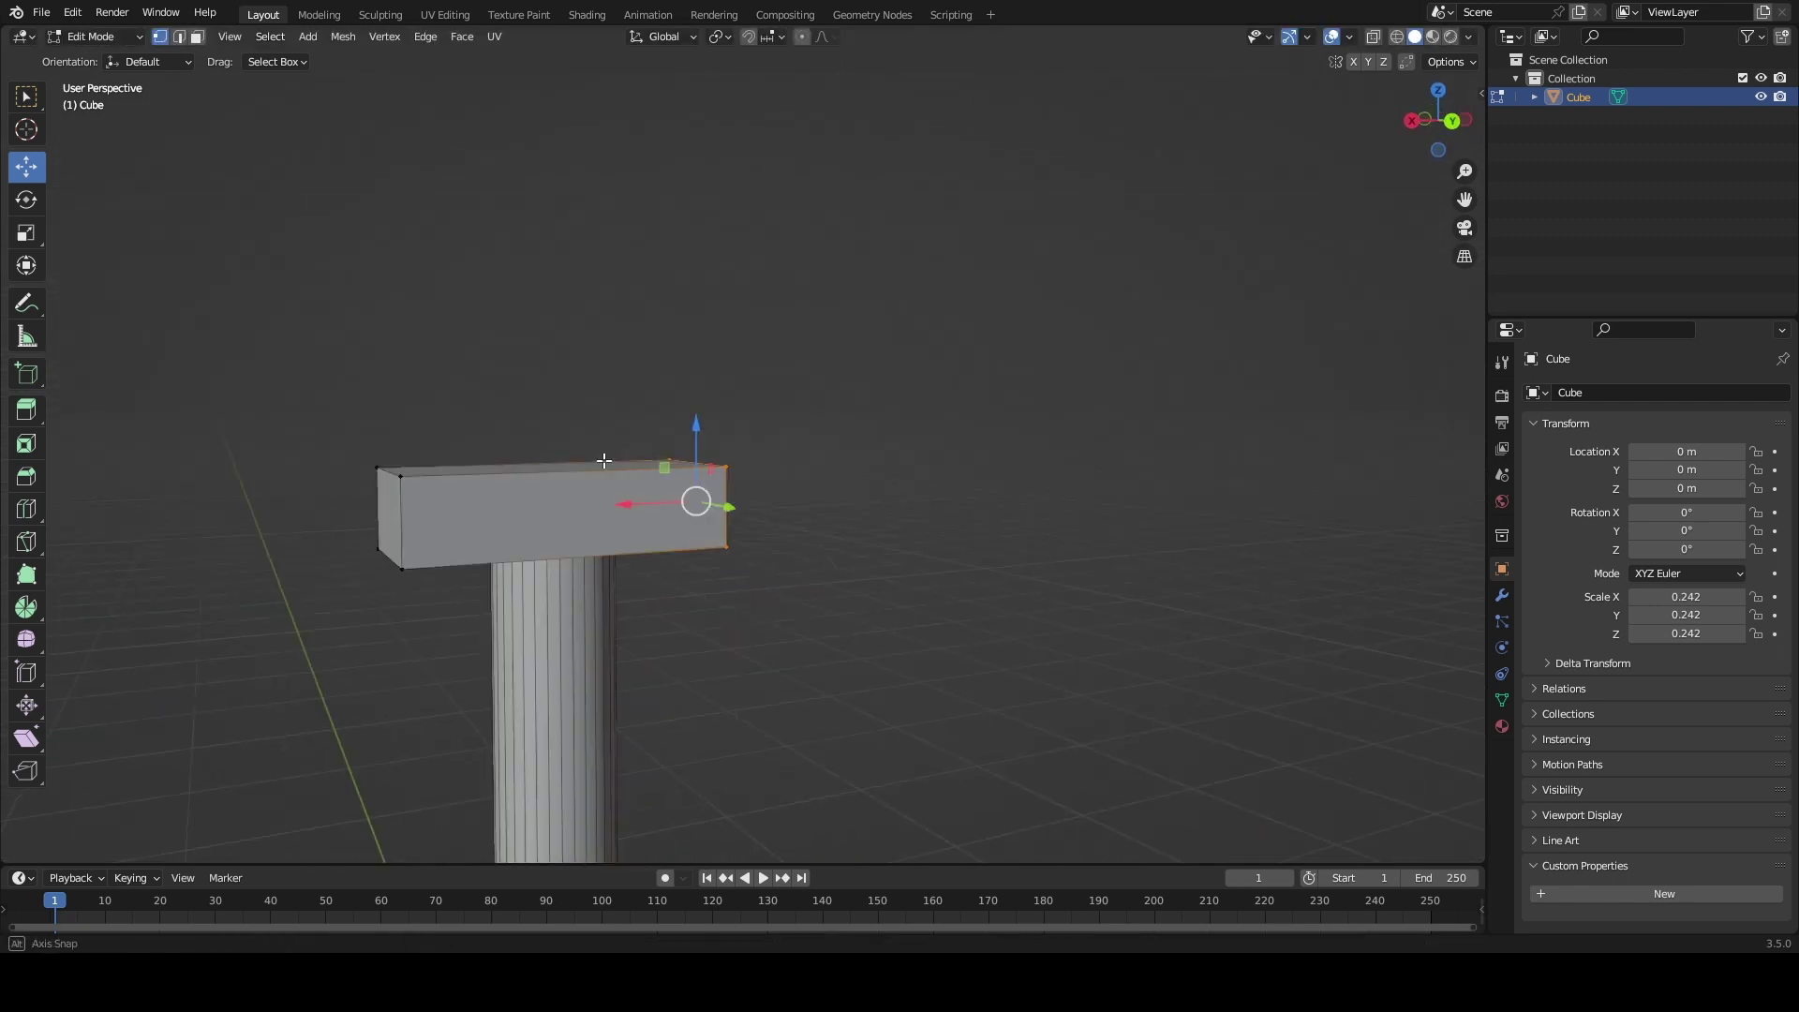
right_click(671, 531)
- Extrude each side face individually into a long three-section crossbar
click(671, 530)
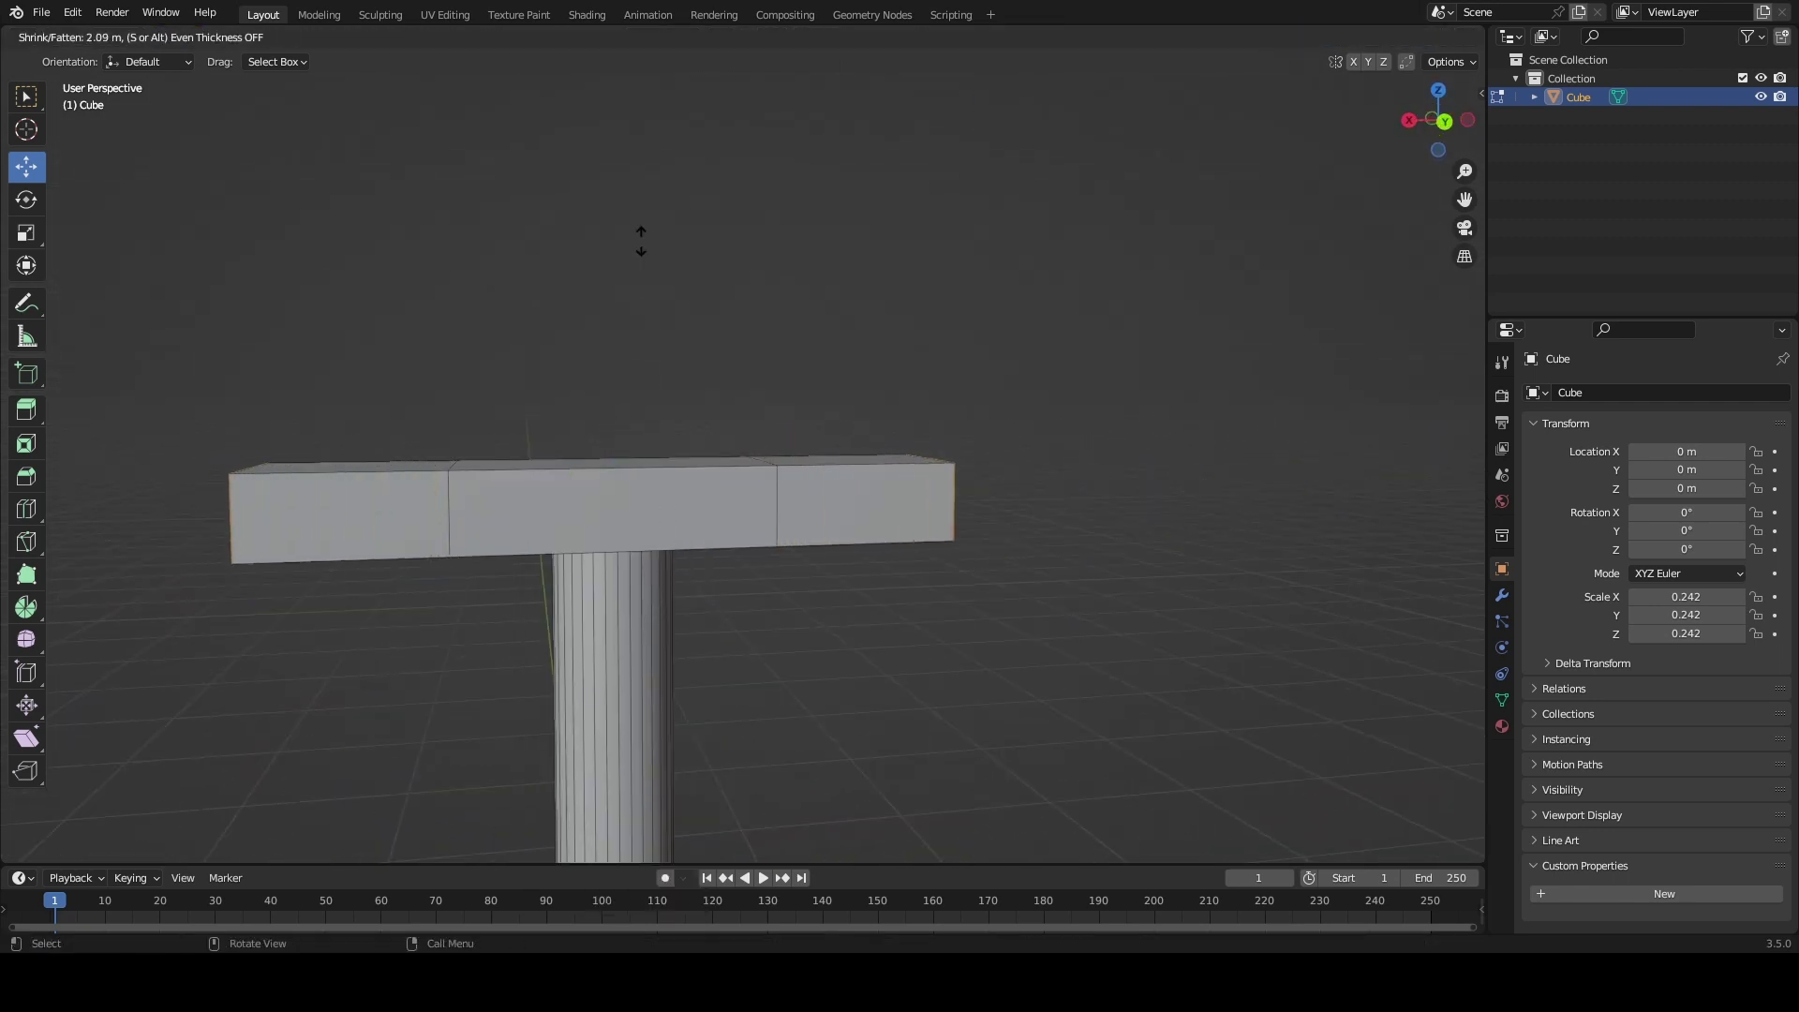
middle_drag(331, 481, 585, 844)
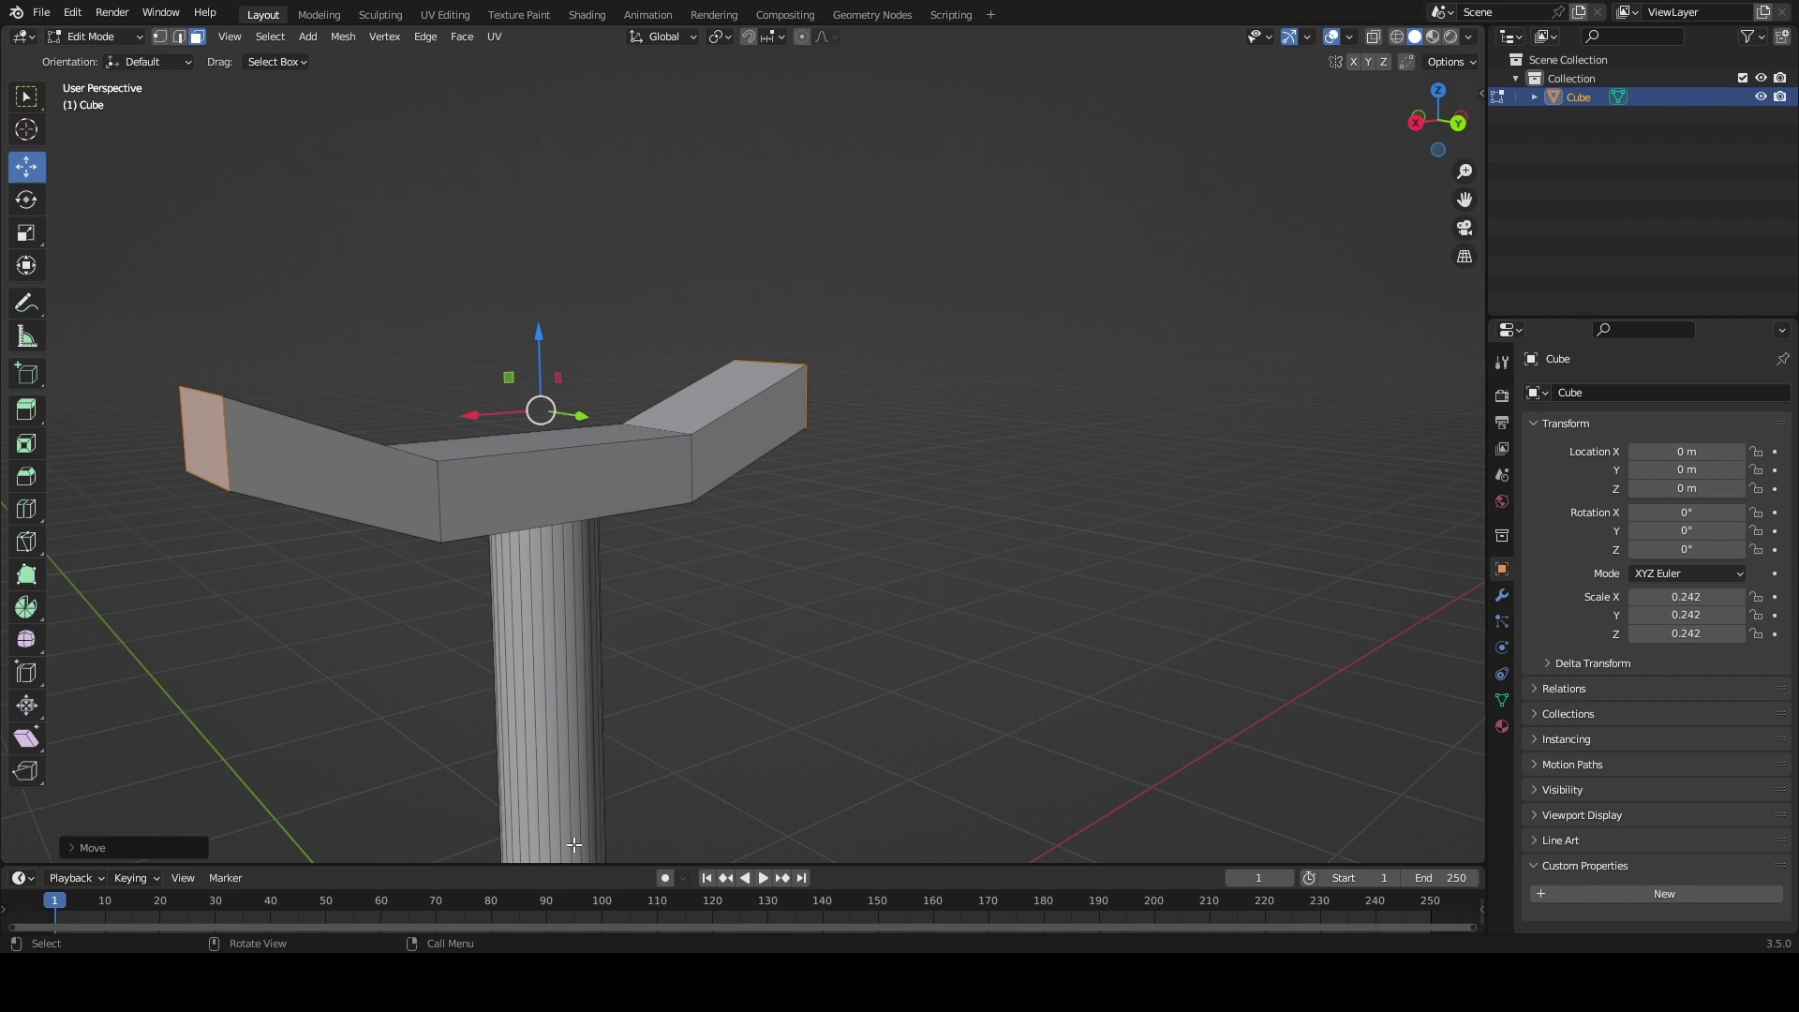
mouse_move(574, 845)
middle_down()
mouse_move(656, 656)
mouse_move(630, 406)
middle_up()
- Rotate the left and right crossguard end faces upward in front view
key(KP_1)
key(r)
click(730, 612)
key(KP_1)
middle_drag(1077, 474, 430, 421)
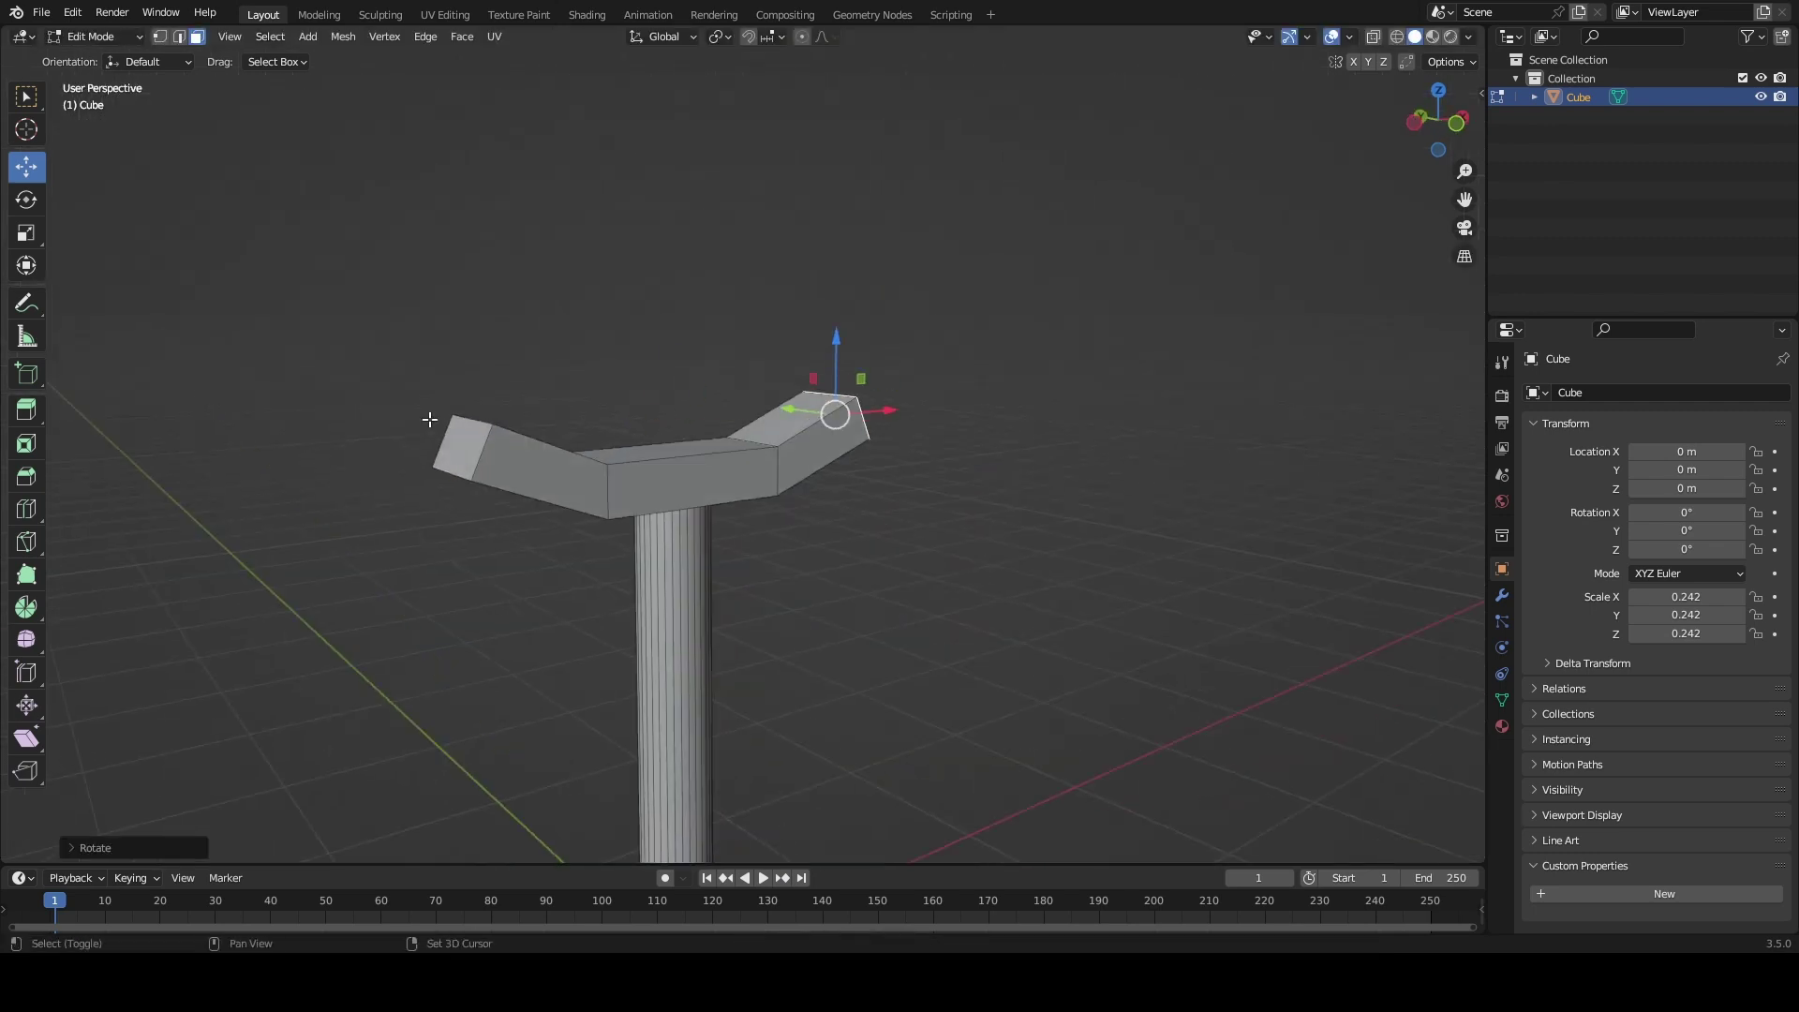
key(KP_1)
key(s)
key(Escape)
key(shift+space)
- Finish resizing the end face and select the crossguard in see-through front view
key(s)
click(777, 405)
middle_drag(777, 405, 904, 623)
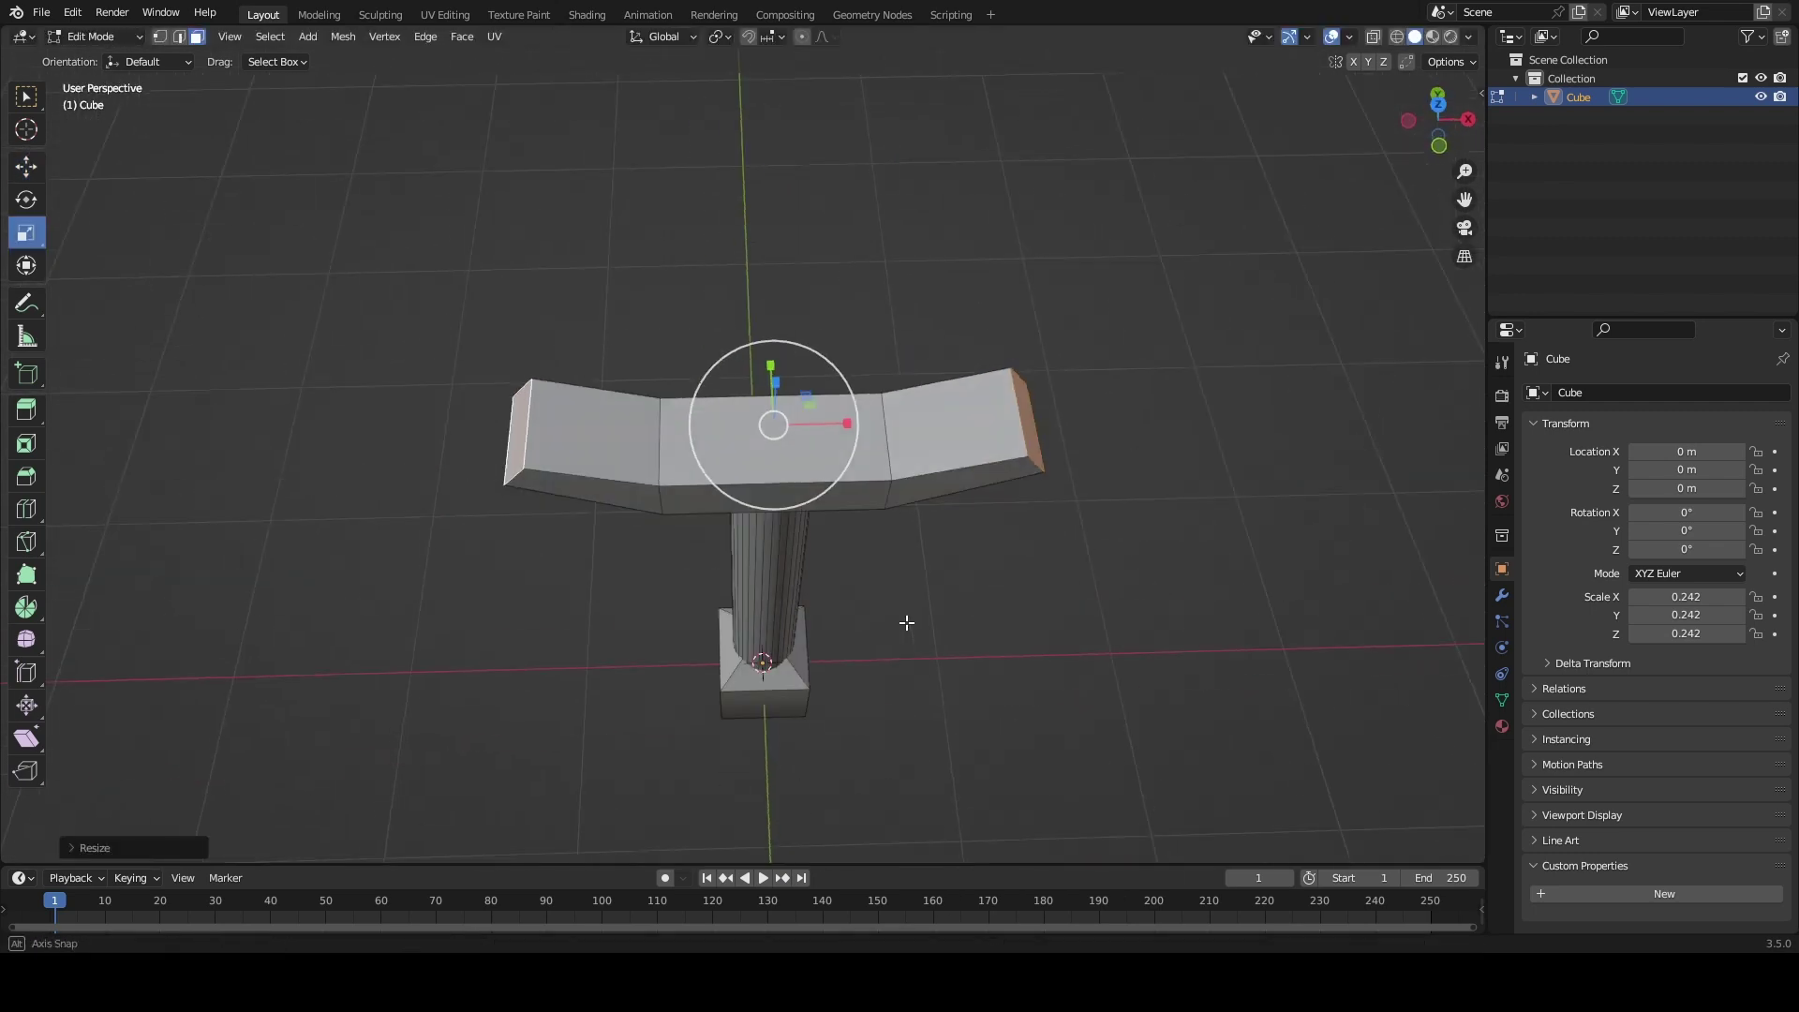
key(a)
drag(483, 333, 1085, 510)
key(alt+z)
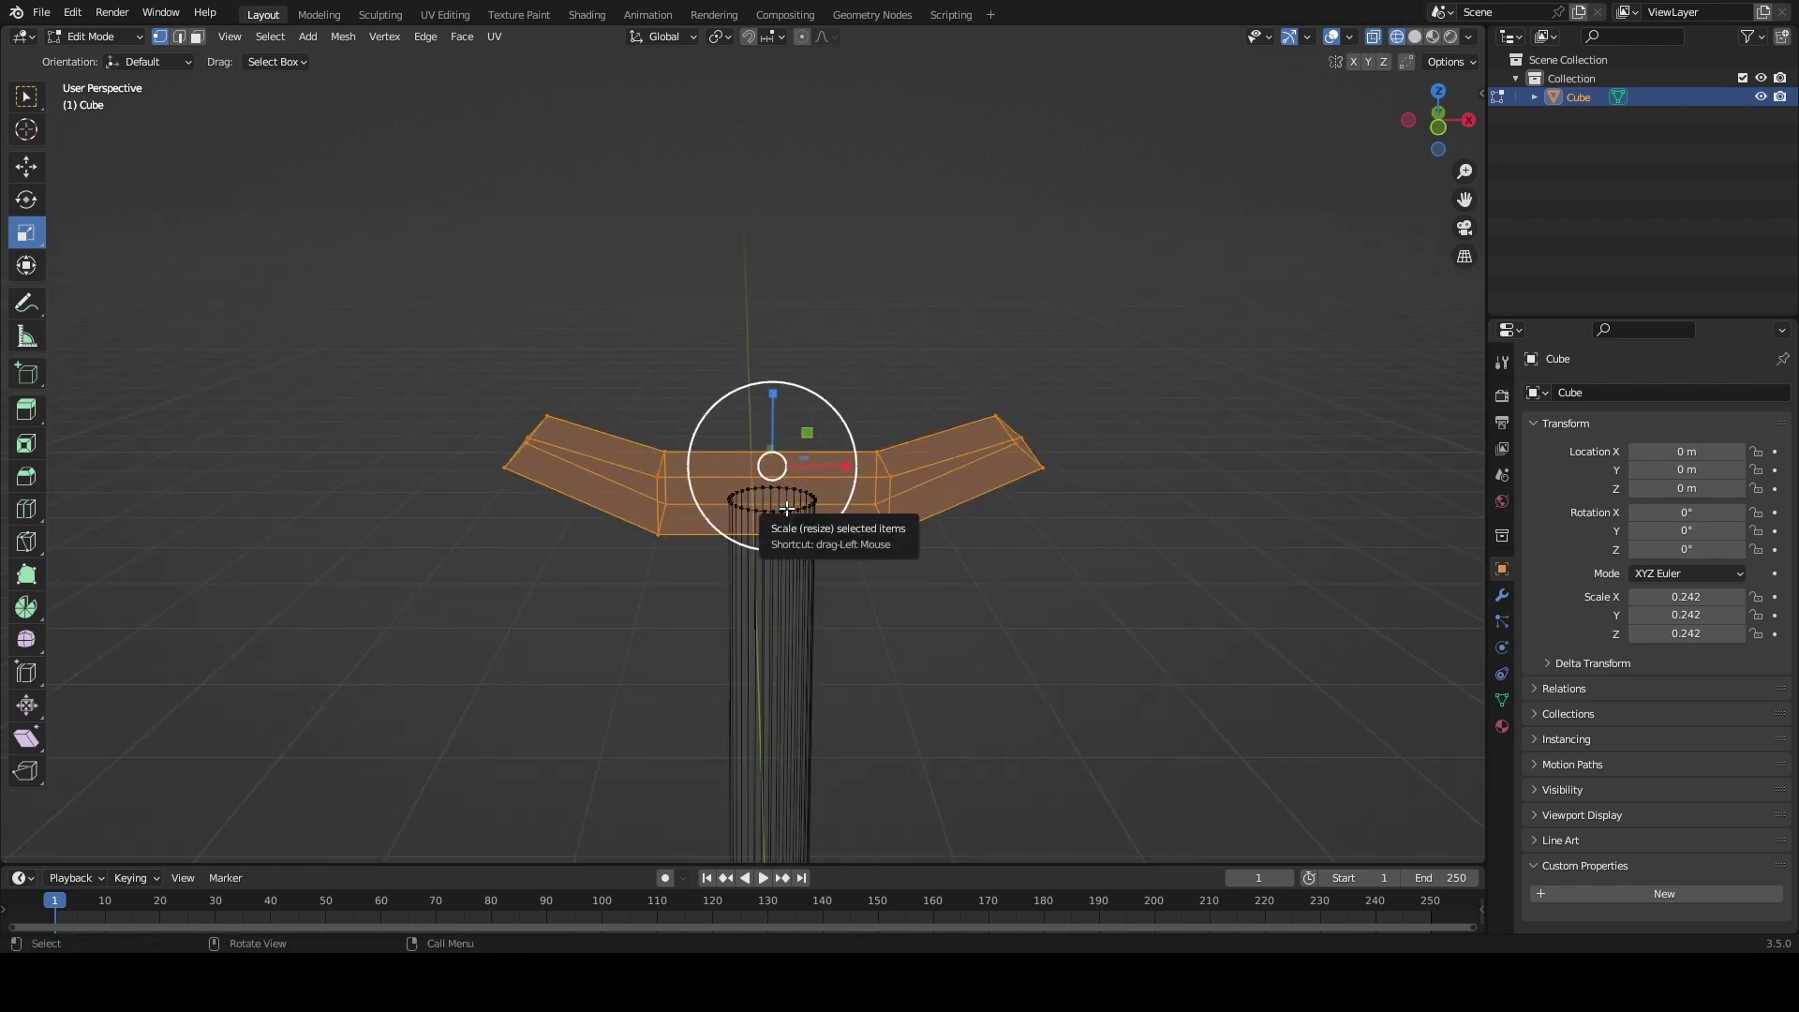
key(KP_1)
- Move one crossguard vertex to begin smoothing the upward curve
scroll(785, 480, up, 3)
scroll(785, 480, up, 2)
key(shift+space)
key(g)
click(785, 480)
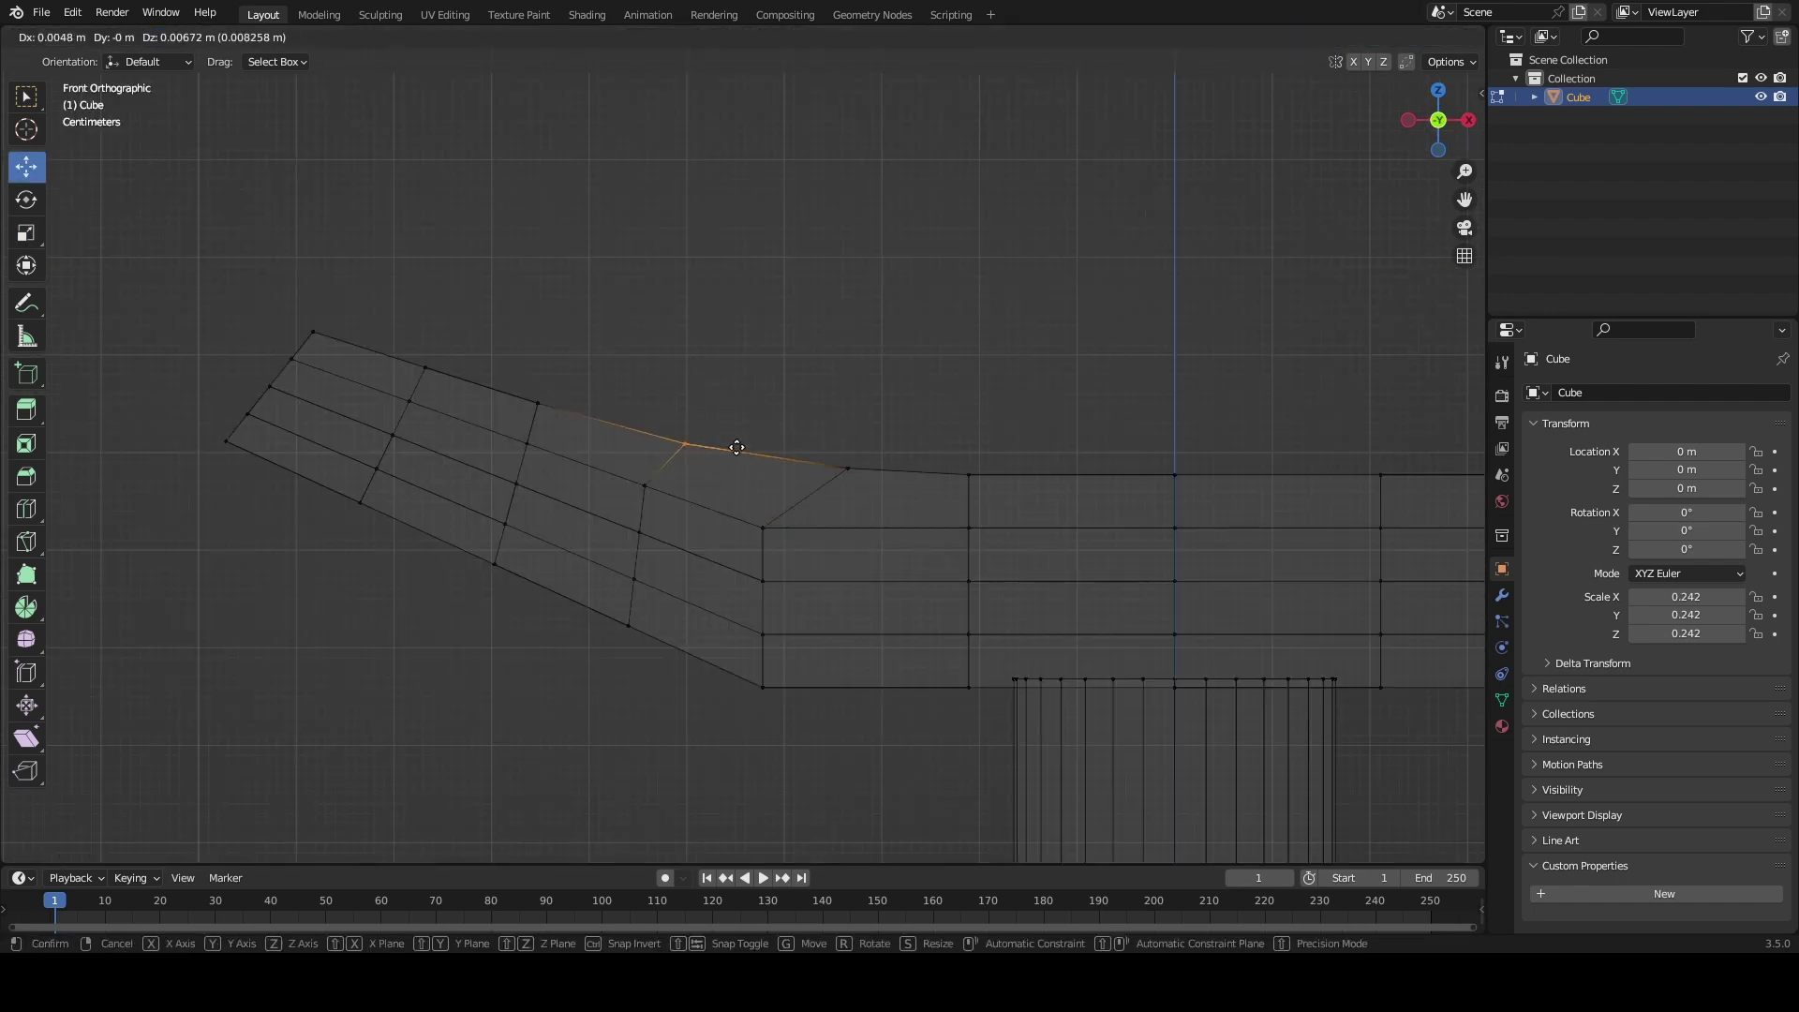
click(898, 462)
- Move the upper-edge vertex at the other bend to smooth the curve
key(alt+z)
key(g)
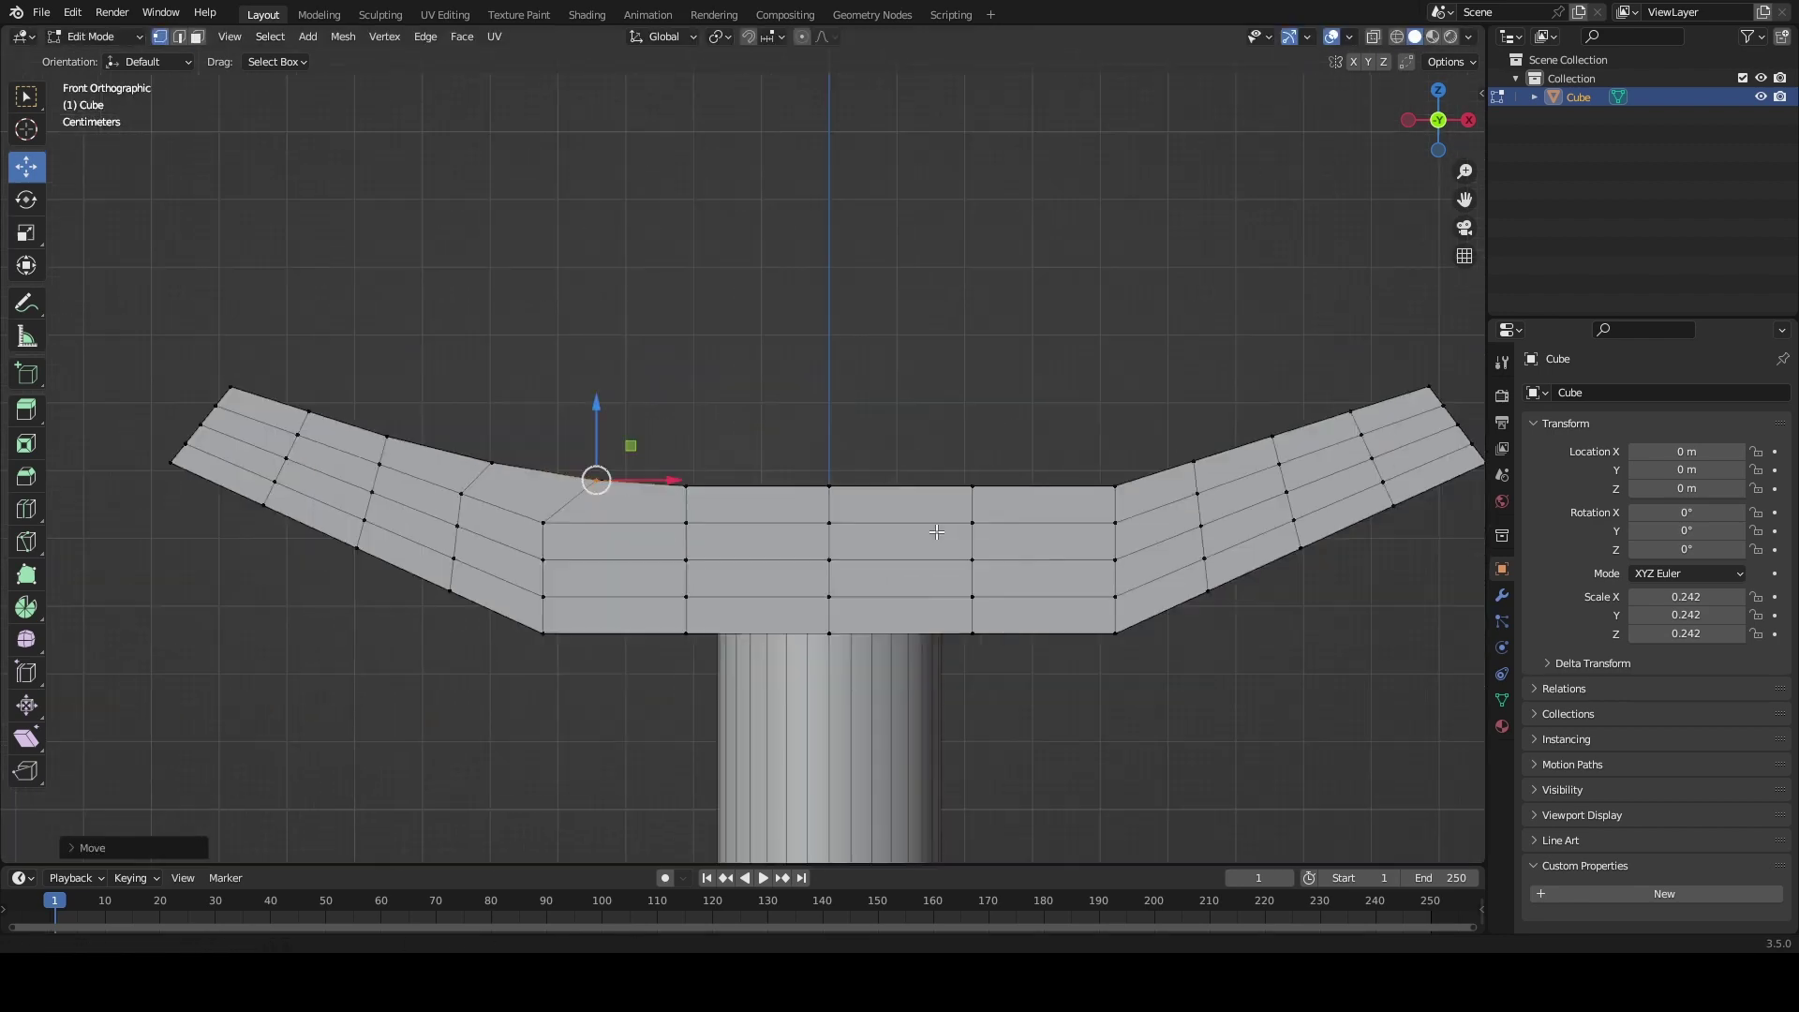
drag(993, 437, 1030, 452)
key(alt+z)
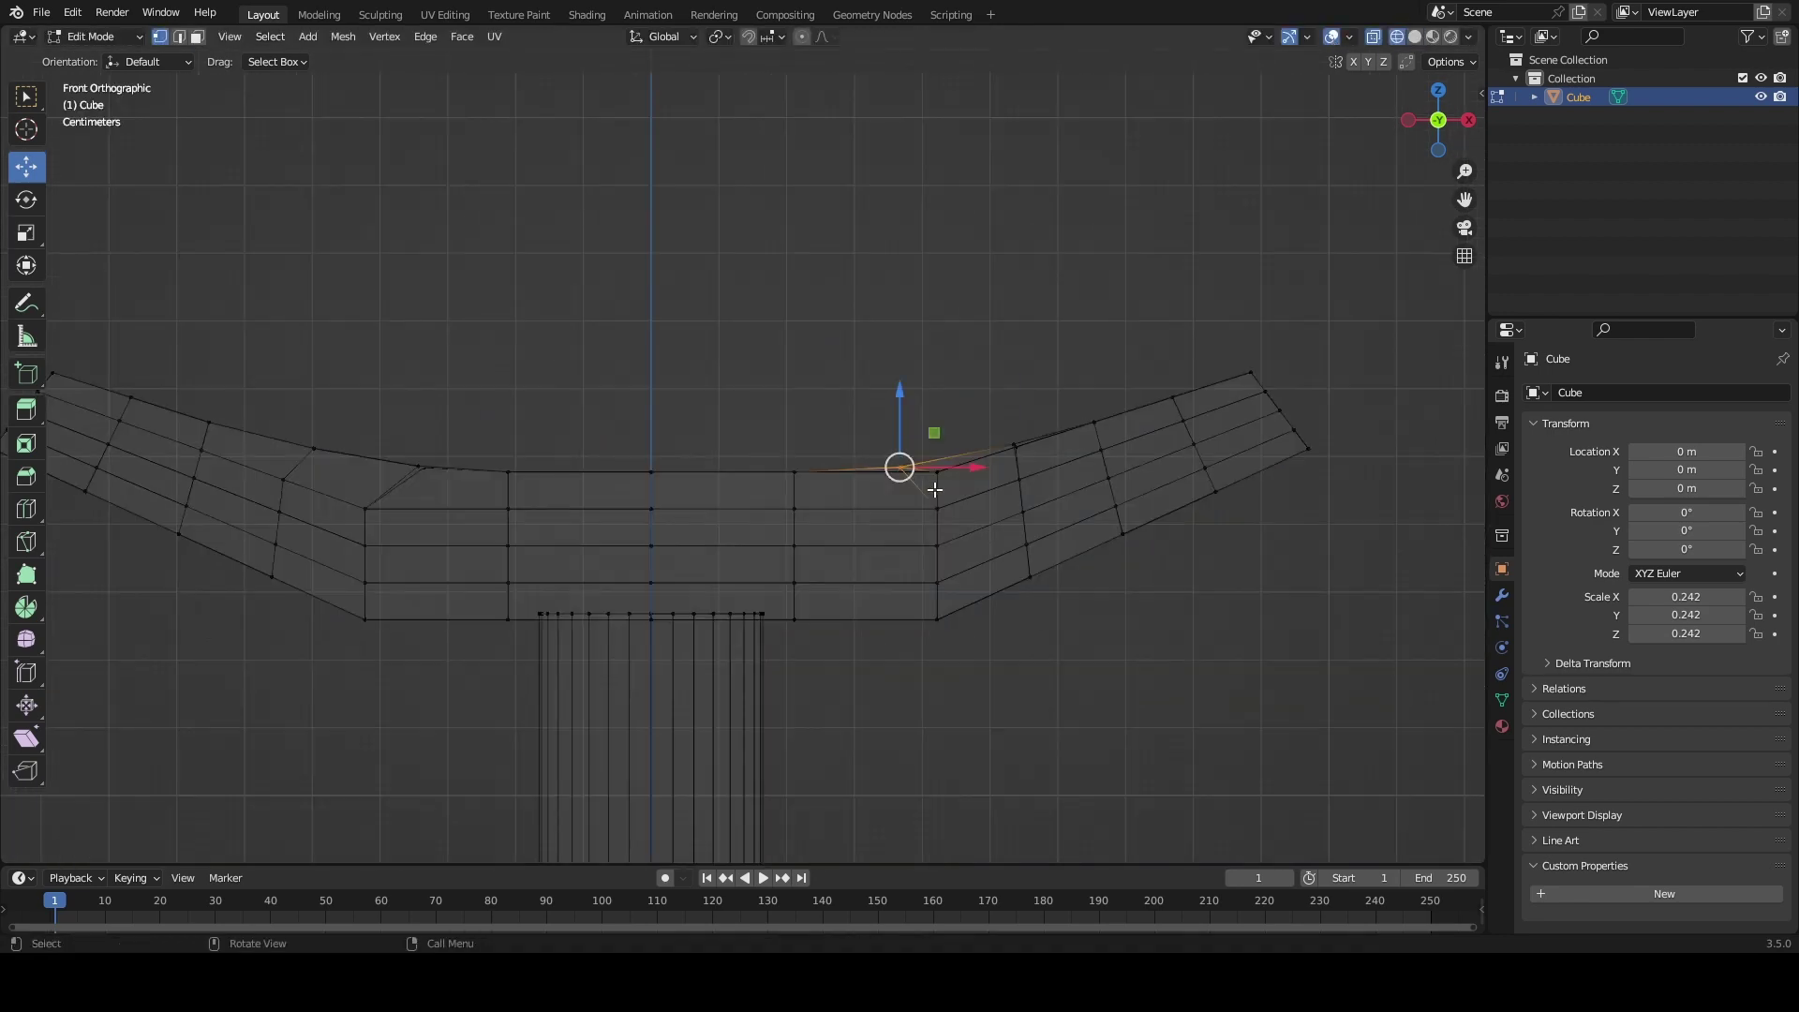
click(1331, 39)
middle_drag(996, 559, 1159, 577)
- Apply flat shading to the sword mesh
key(a)
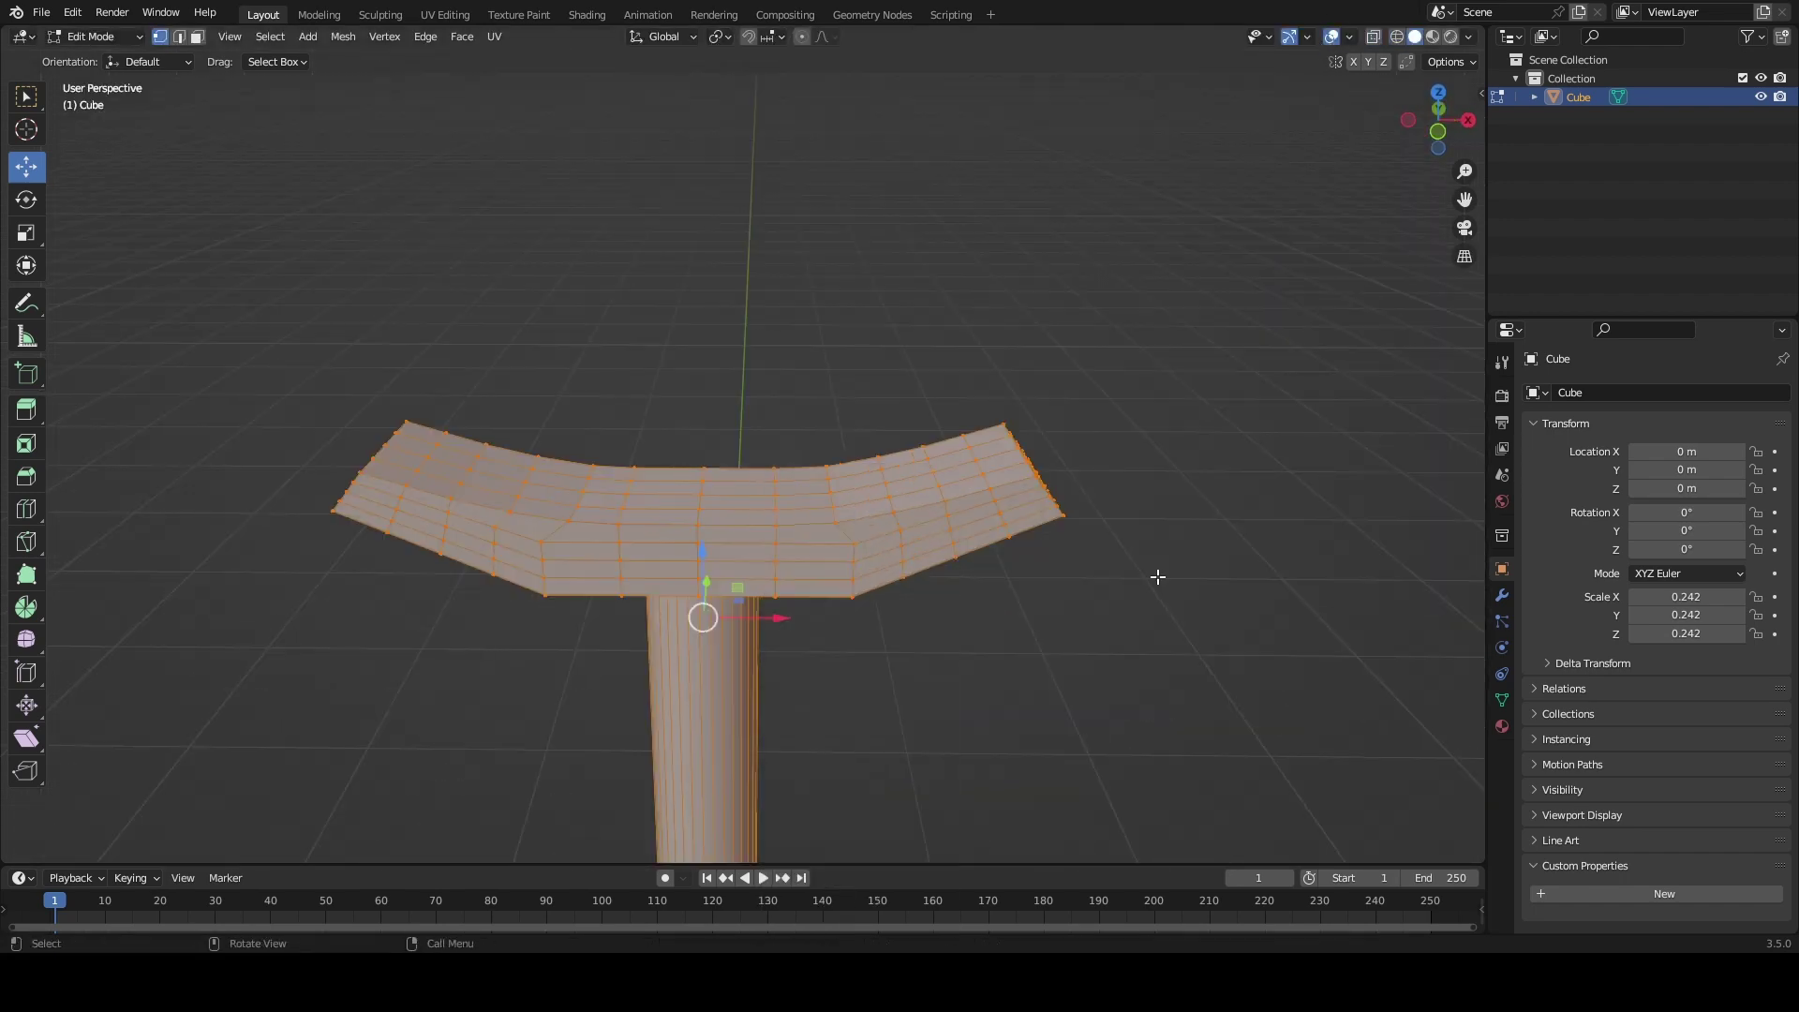
key(alt+a)
key(Tab)
right_click(563, 534)
click(562, 535)
key(Tab)
- Circle-select the crossguard and separate it into its own object, Cube.001
mouse_move(562, 534)
middle_down()
mouse_move(677, 562)
mouse_move(686, 581)
mouse_move(740, 398)
middle_up()
key(a)
key(alt+z)
scroll(686, 581, up, 3)
key(c)
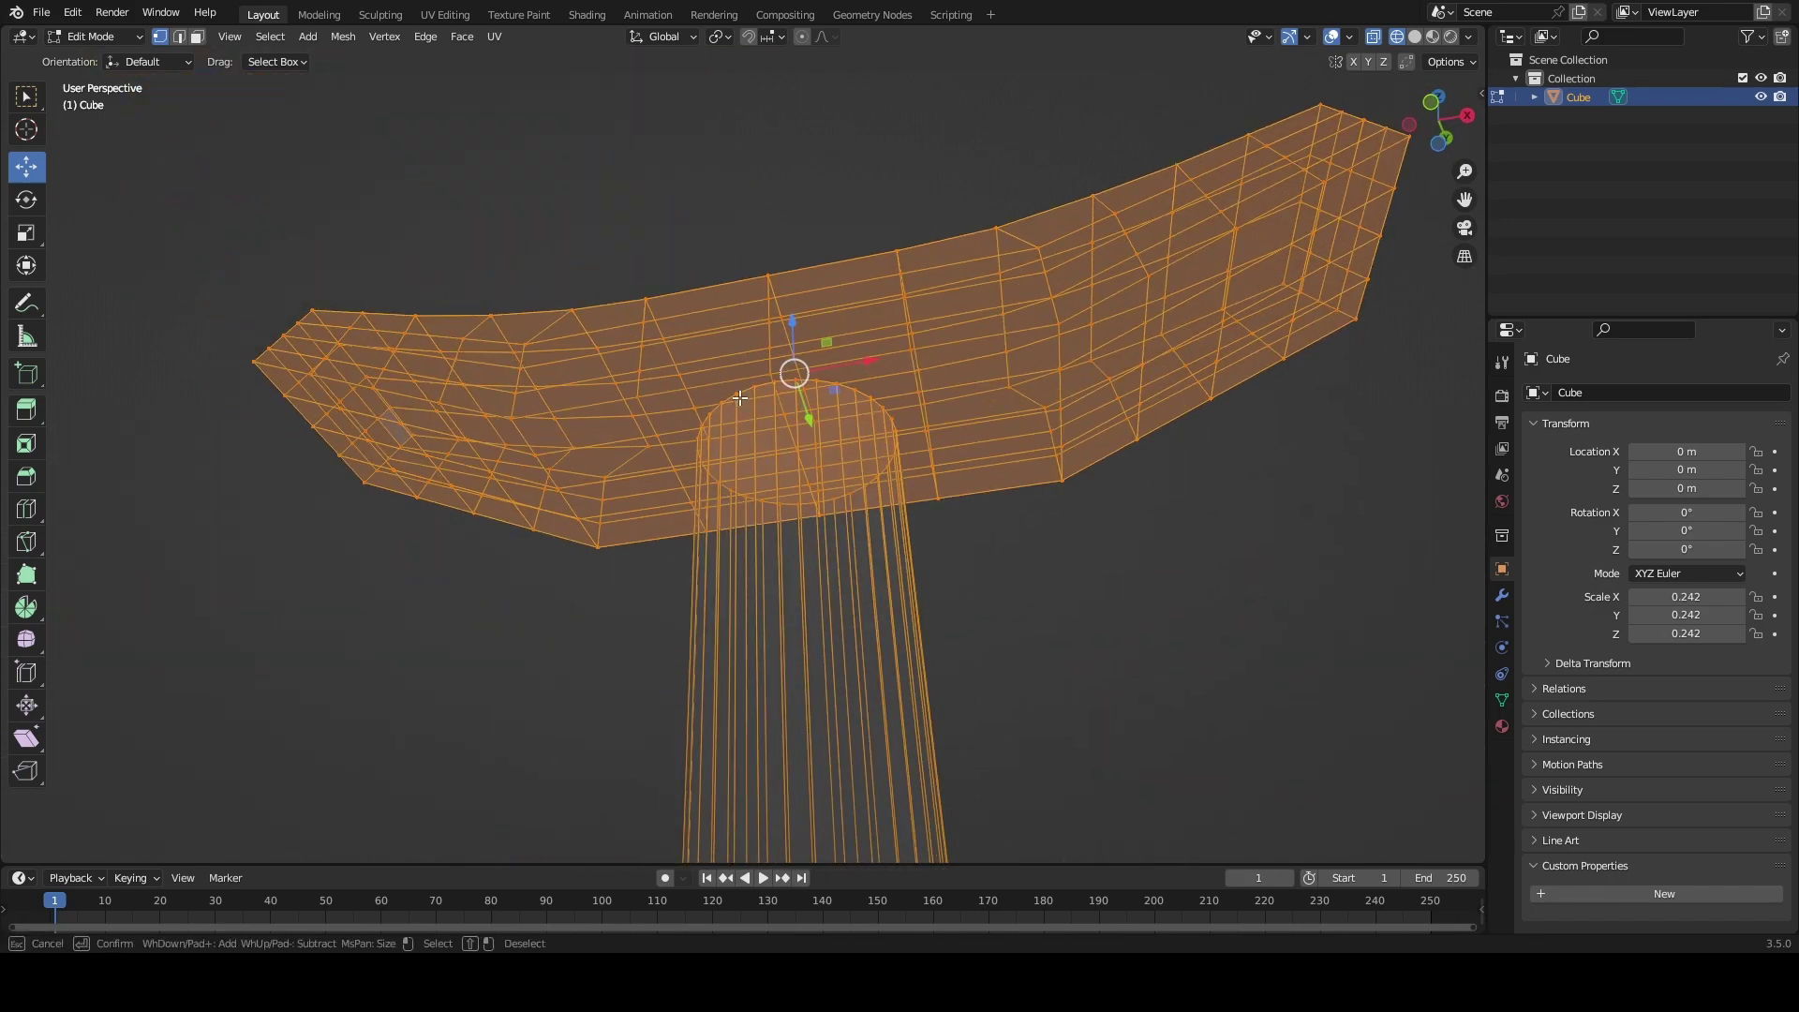
middle_drag(890, 426, 804, 356)
key(p)
key(Tab)
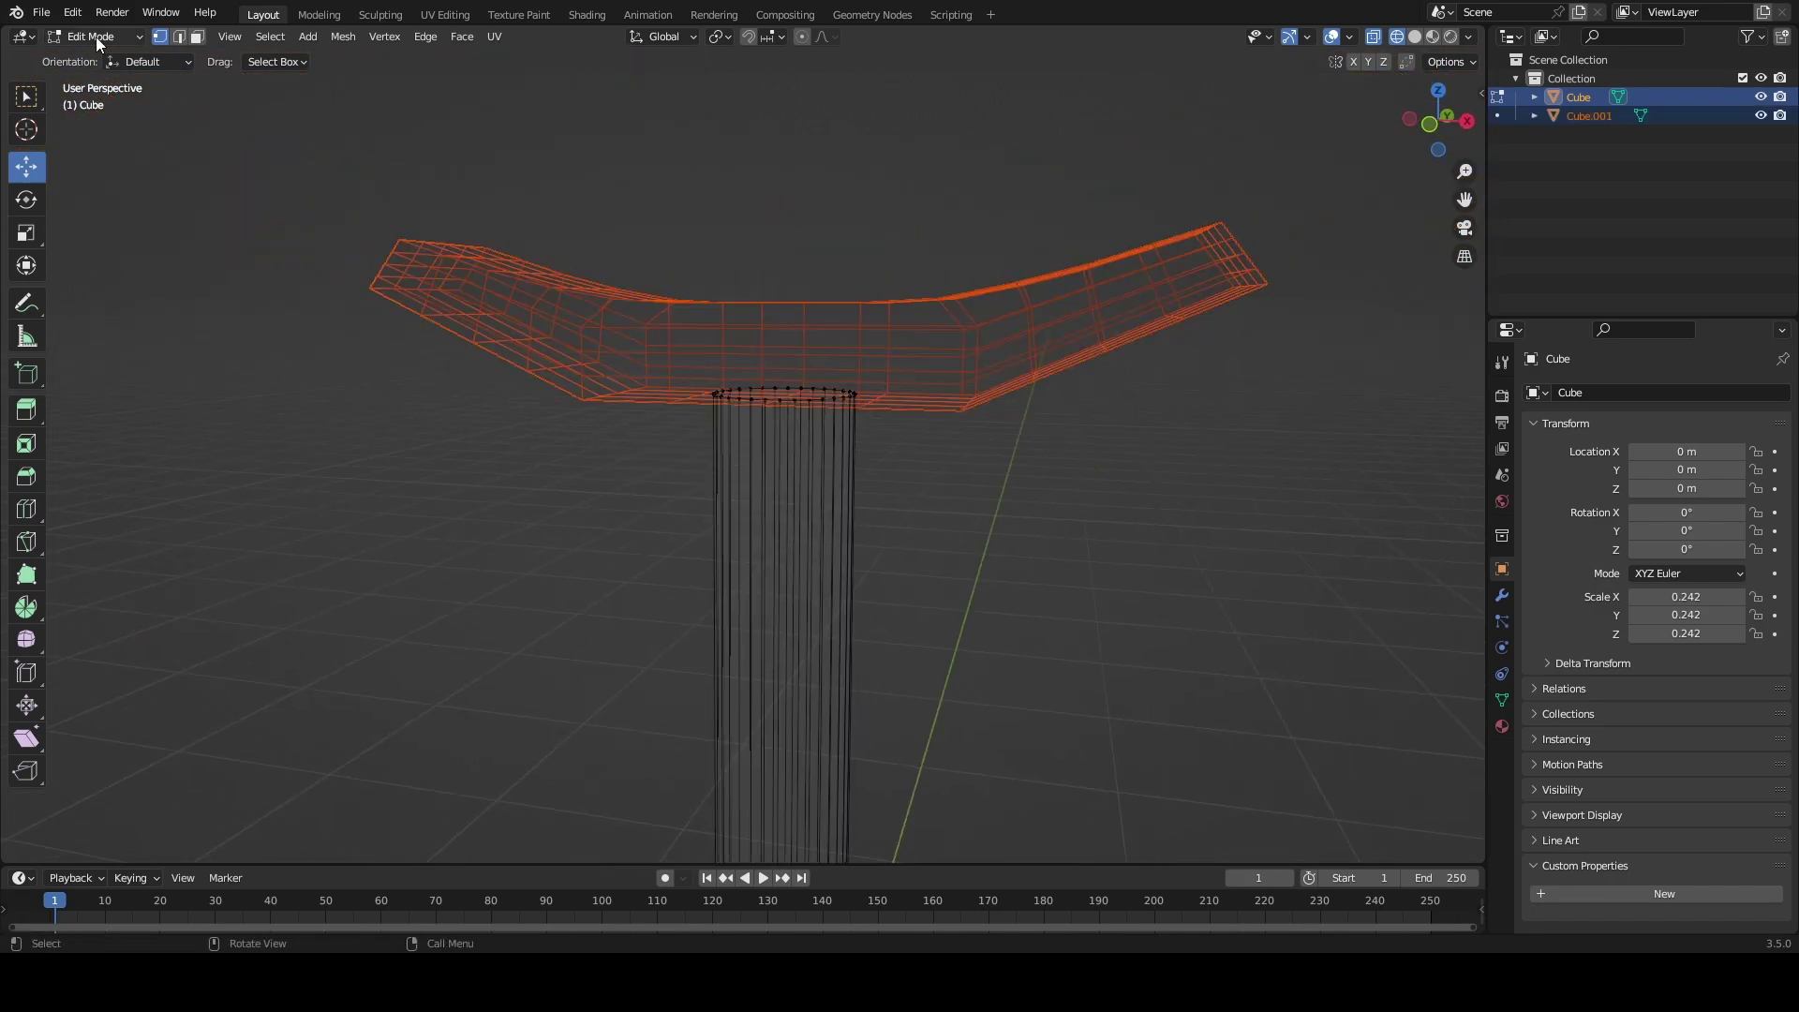
- Scale the crossguard object to 0.333, 0.205, 0.242
key(alt+z)
click(804, 321)
click(27, 199)
click(27, 232)
mouse_move(738, 532)
middle_down()
mouse_move(780, 227)
mouse_move(710, 463)
middle_up()
drag(785, 769, 809, 769)
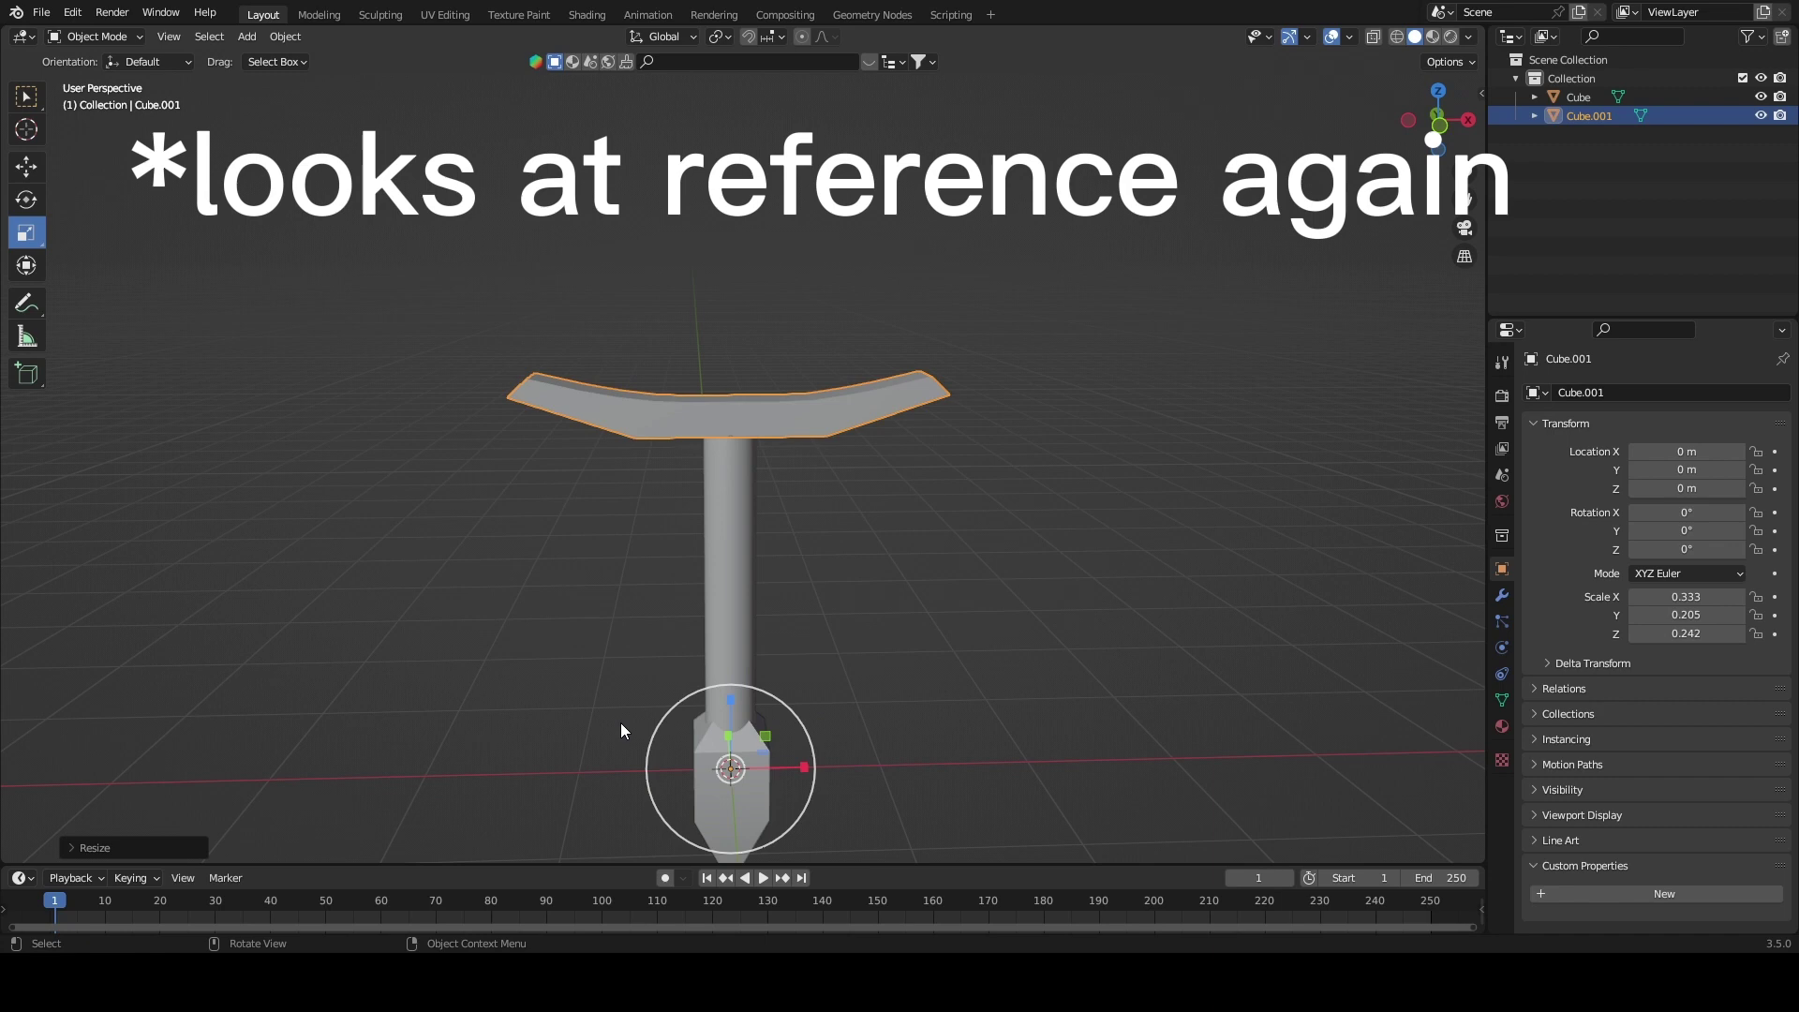
middle_drag(621, 722, 915, 569)
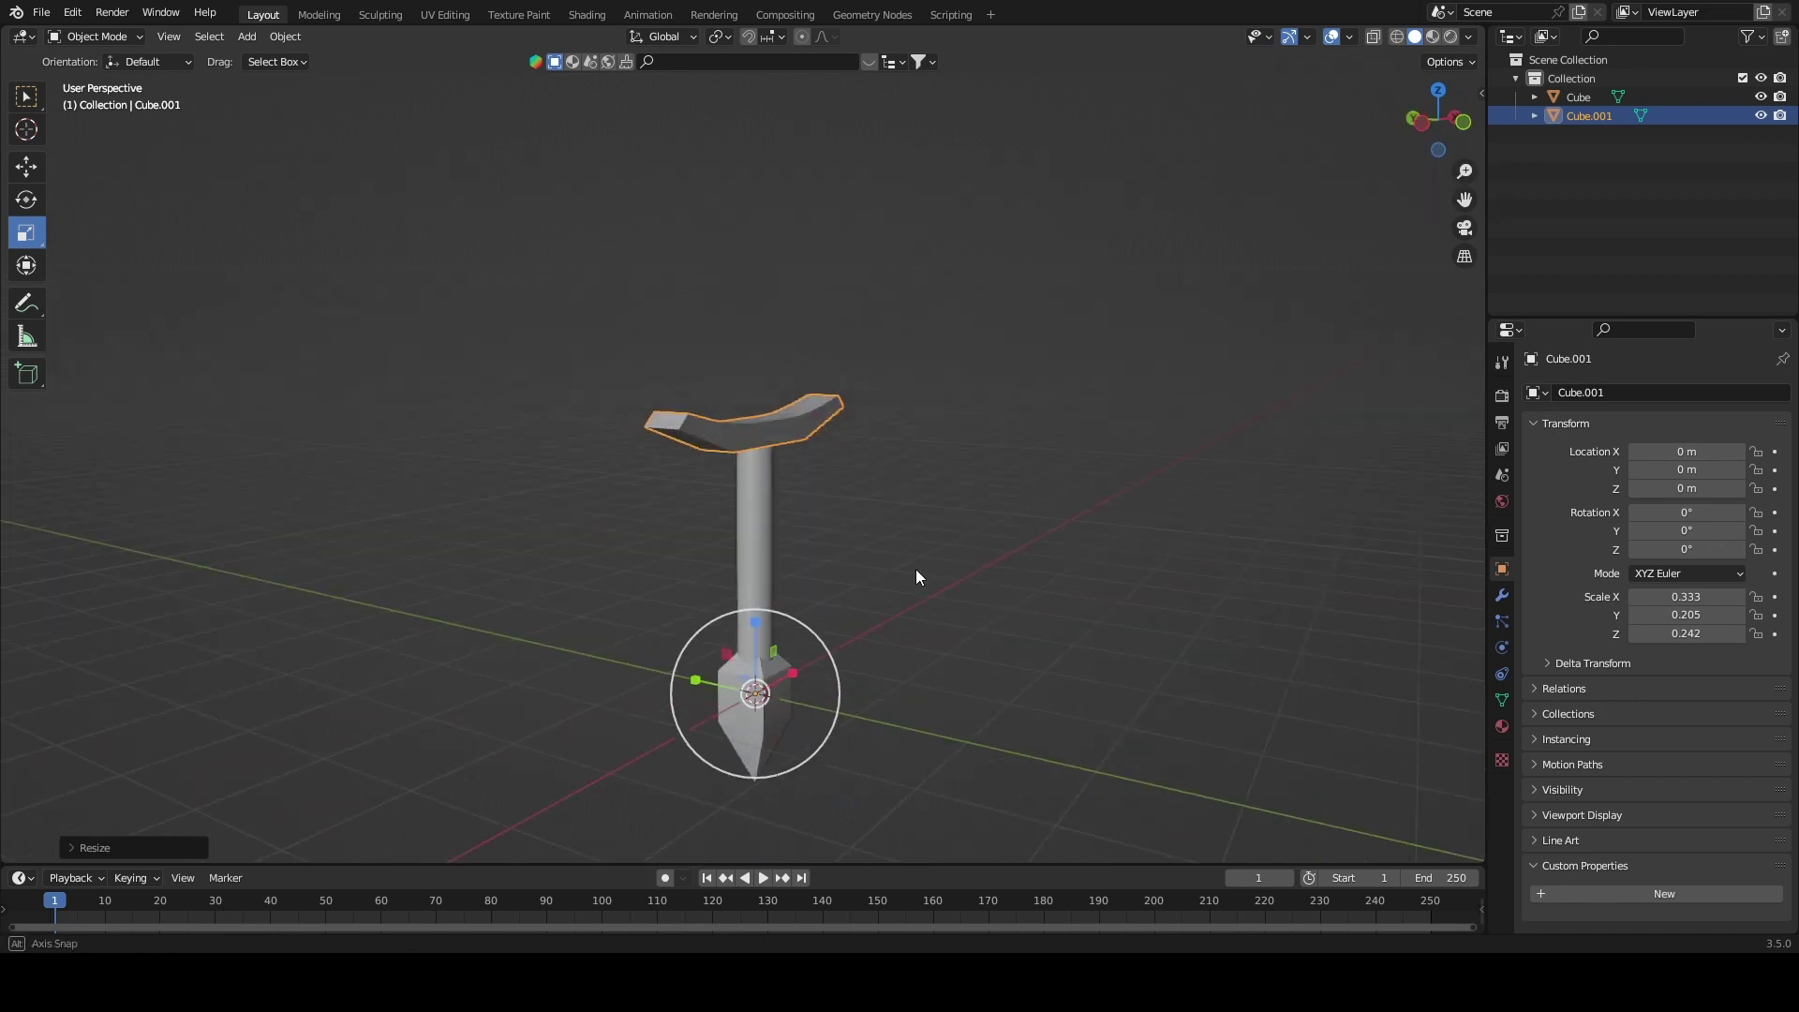
- Box-select the pointed bottom end of the handle in see-through Edit Mode
click(732, 679)
key(Tab)
scroll(828, 619, up, 3)
key(alt+z)
drag(818, 540, 741, 679)
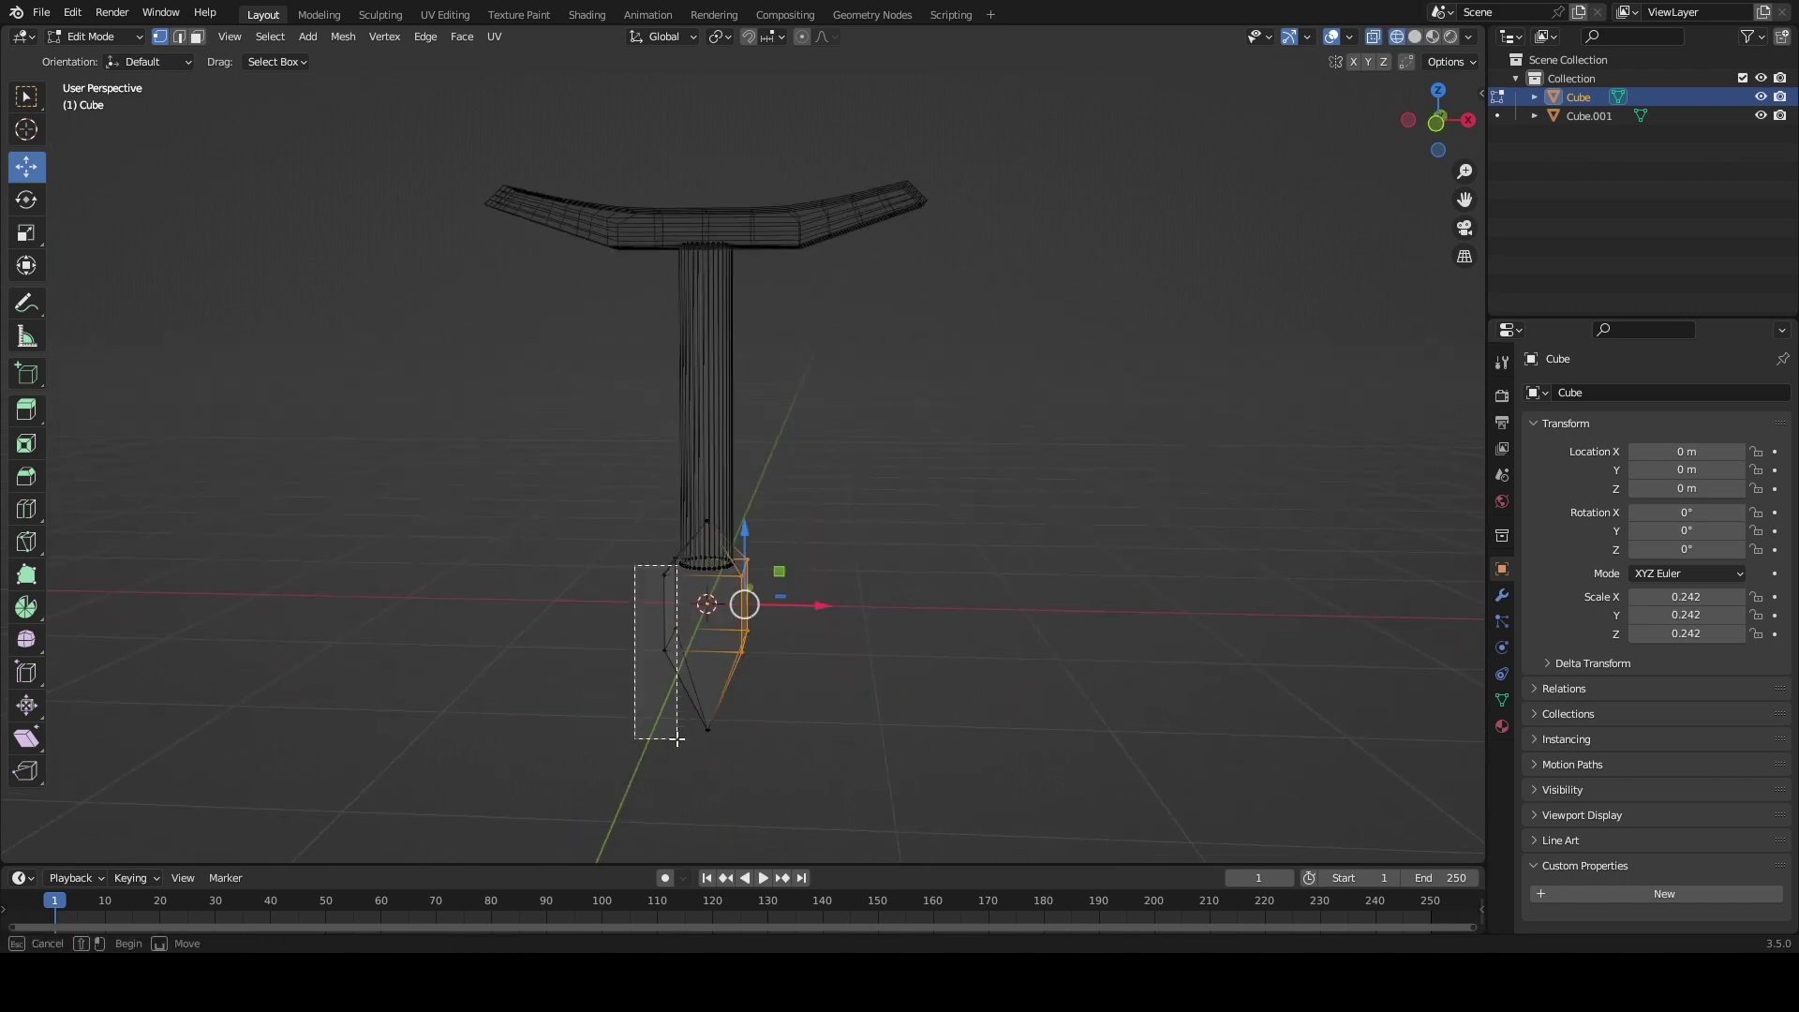
- Separate the pointed end as Cube.002 and shrink it up under the grip
key(p)
click(705, 661)
key(Tab)
key(alt+z)
click(680, 621)
scroll(680, 620, up, 3)
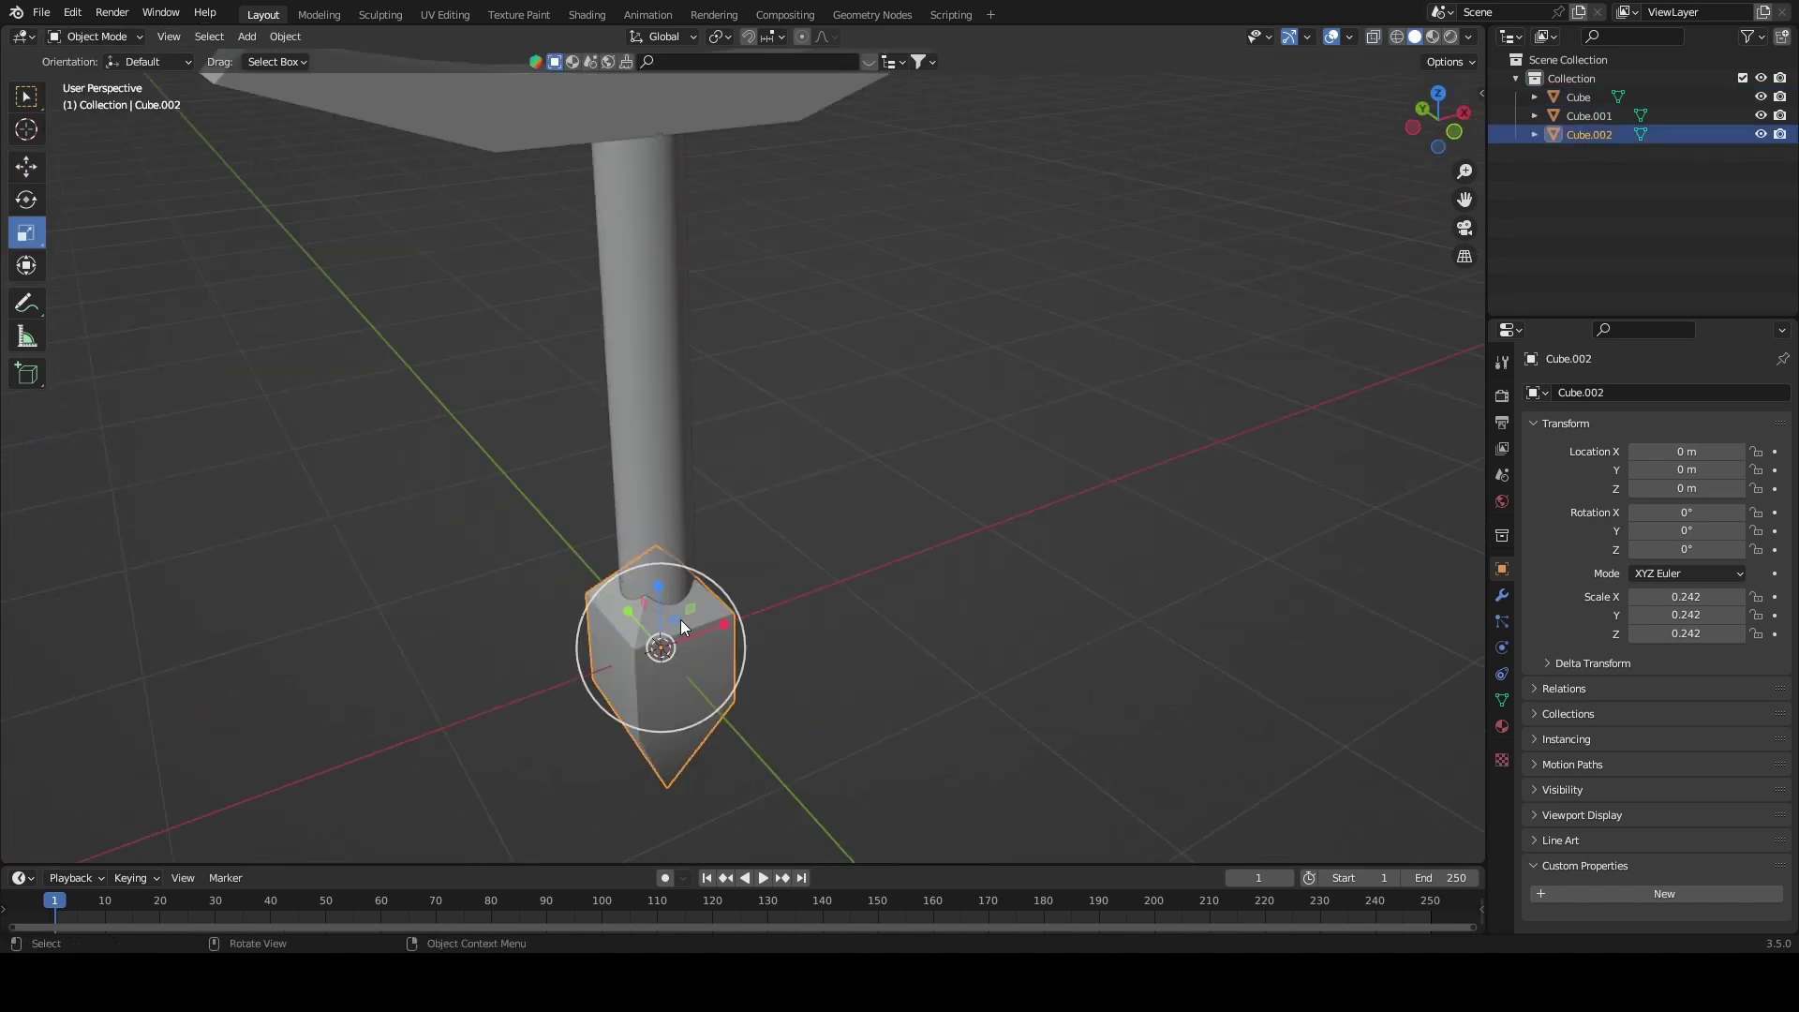
key(s)
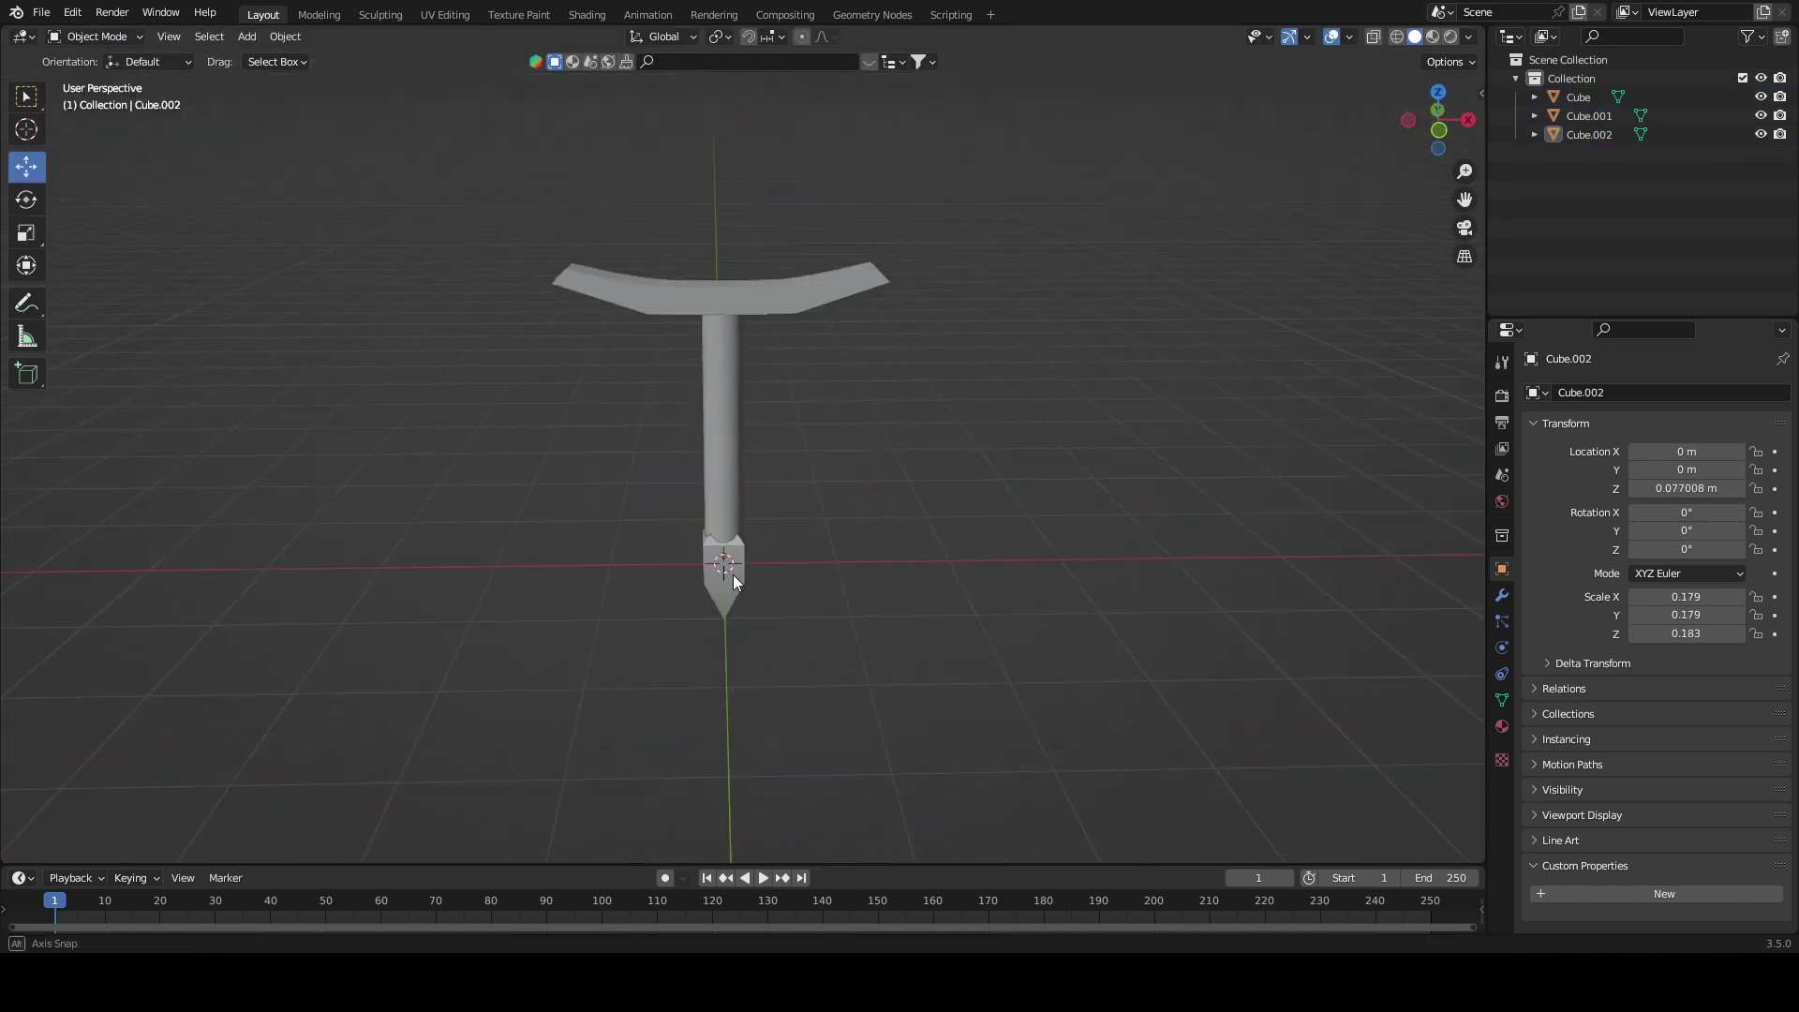
click(498, 627)
scroll(892, 521, down, 3)
- Select the pommel and switch it into Edit Mode
click(745, 708)
click(94, 36)
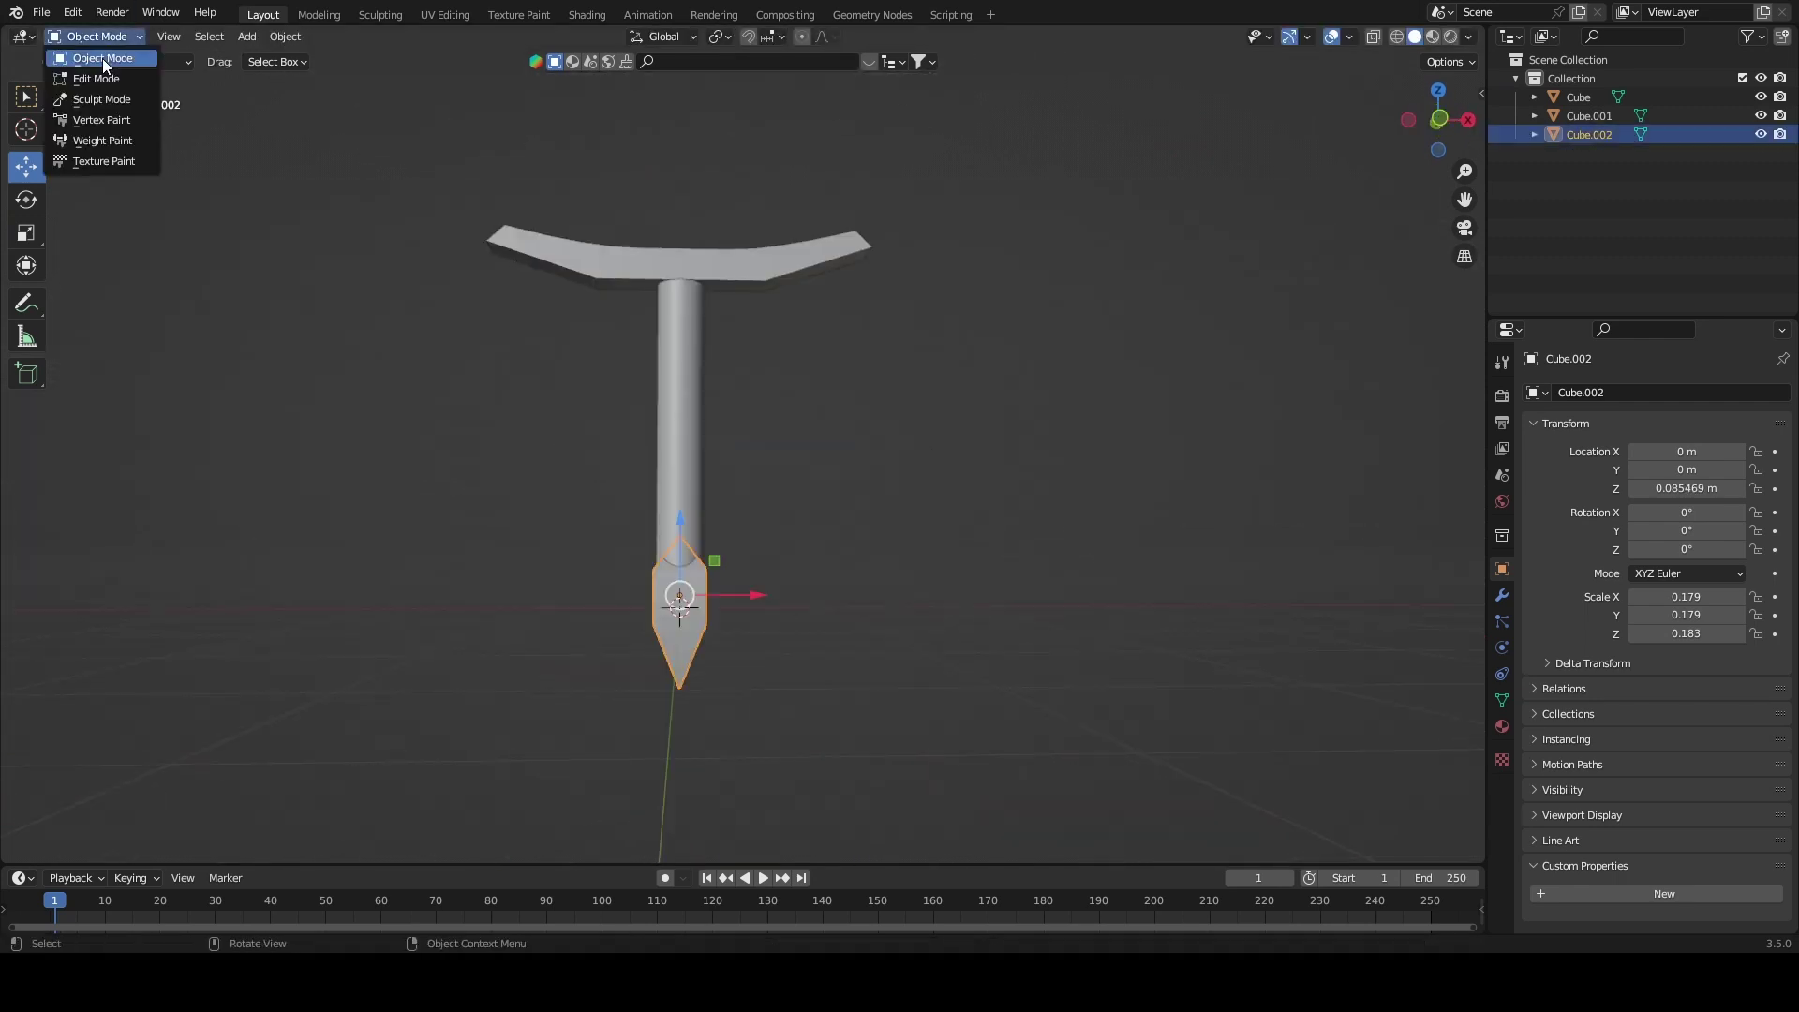
click(89, 75)
middle_drag(281, 468, 554, 633)
right_click(805, 722)
mouse_move(805, 722)
middle_down()
mouse_move(784, 429)
mouse_move(858, 490)
mouse_move(937, 487)
middle_up()
- Select faces on the pommel and inset them
click(731, 450)
click(965, 478)
scroll(1177, 610, up, 4)
key(i)
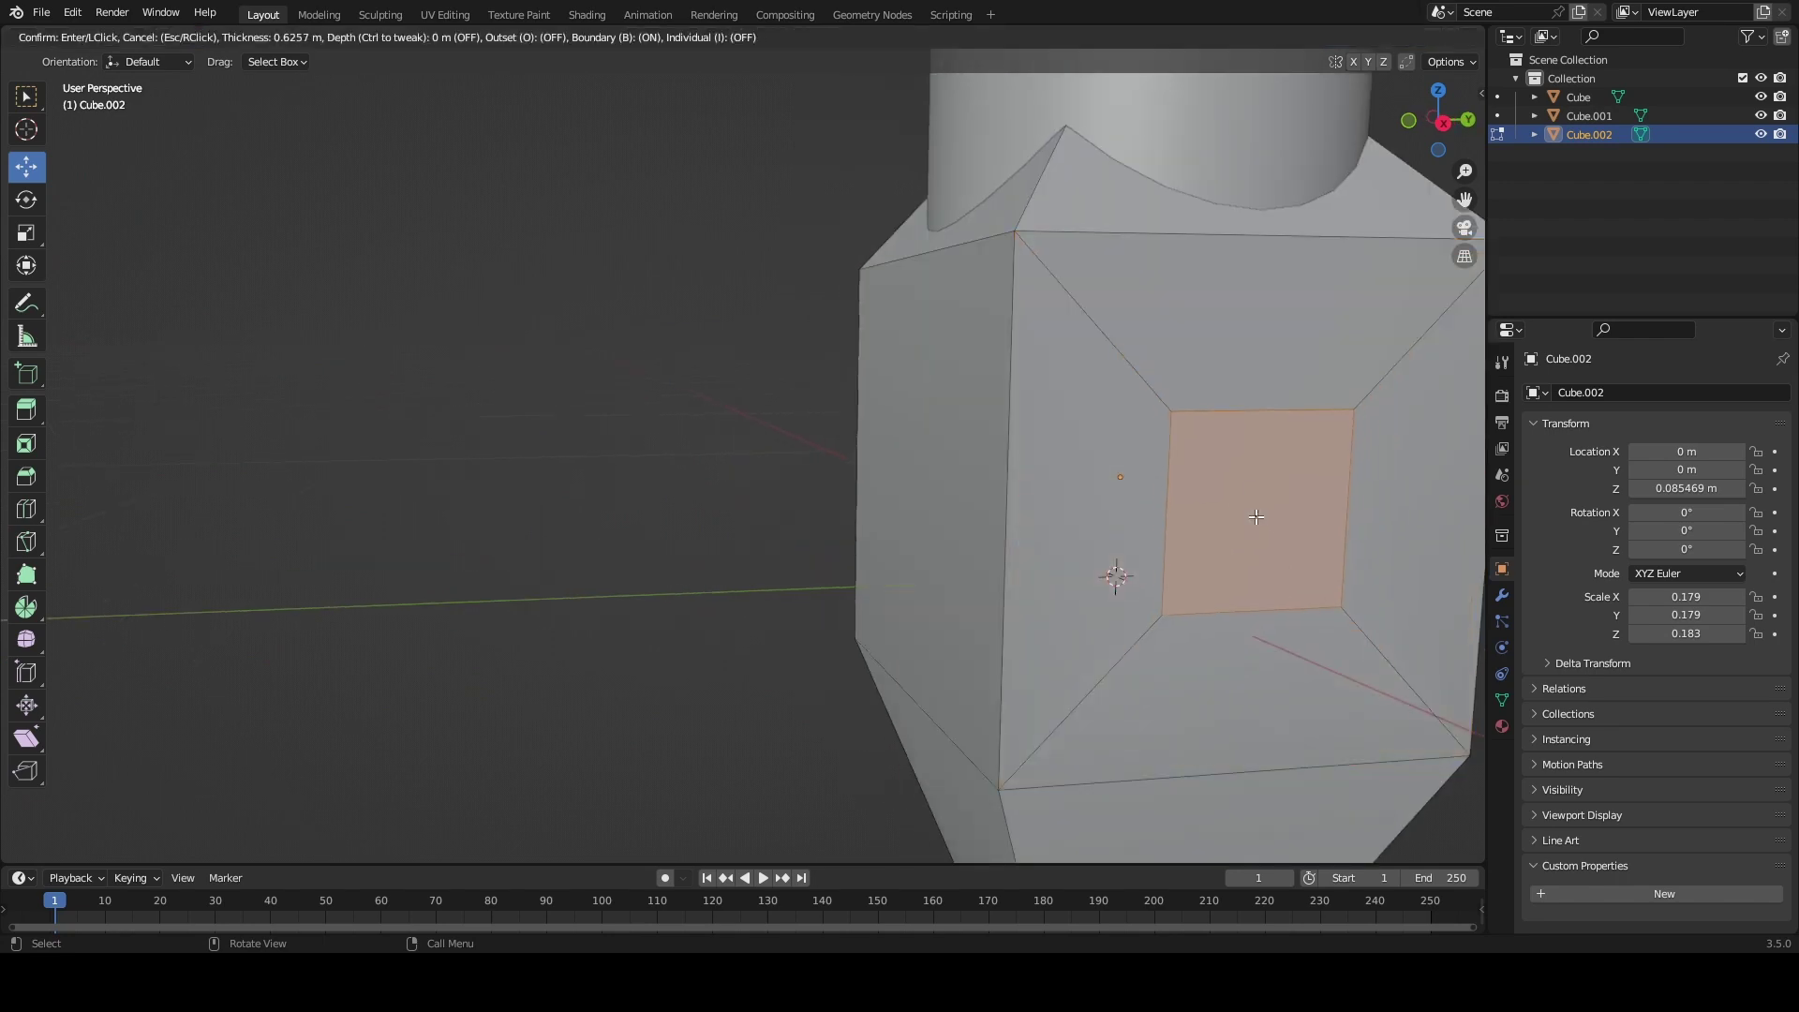
click(1260, 515)
scroll(1258, 543, down, 4)
mouse_move(1257, 554)
middle_down()
mouse_move(1029, 483)
mouse_move(864, 483)
middle_up()
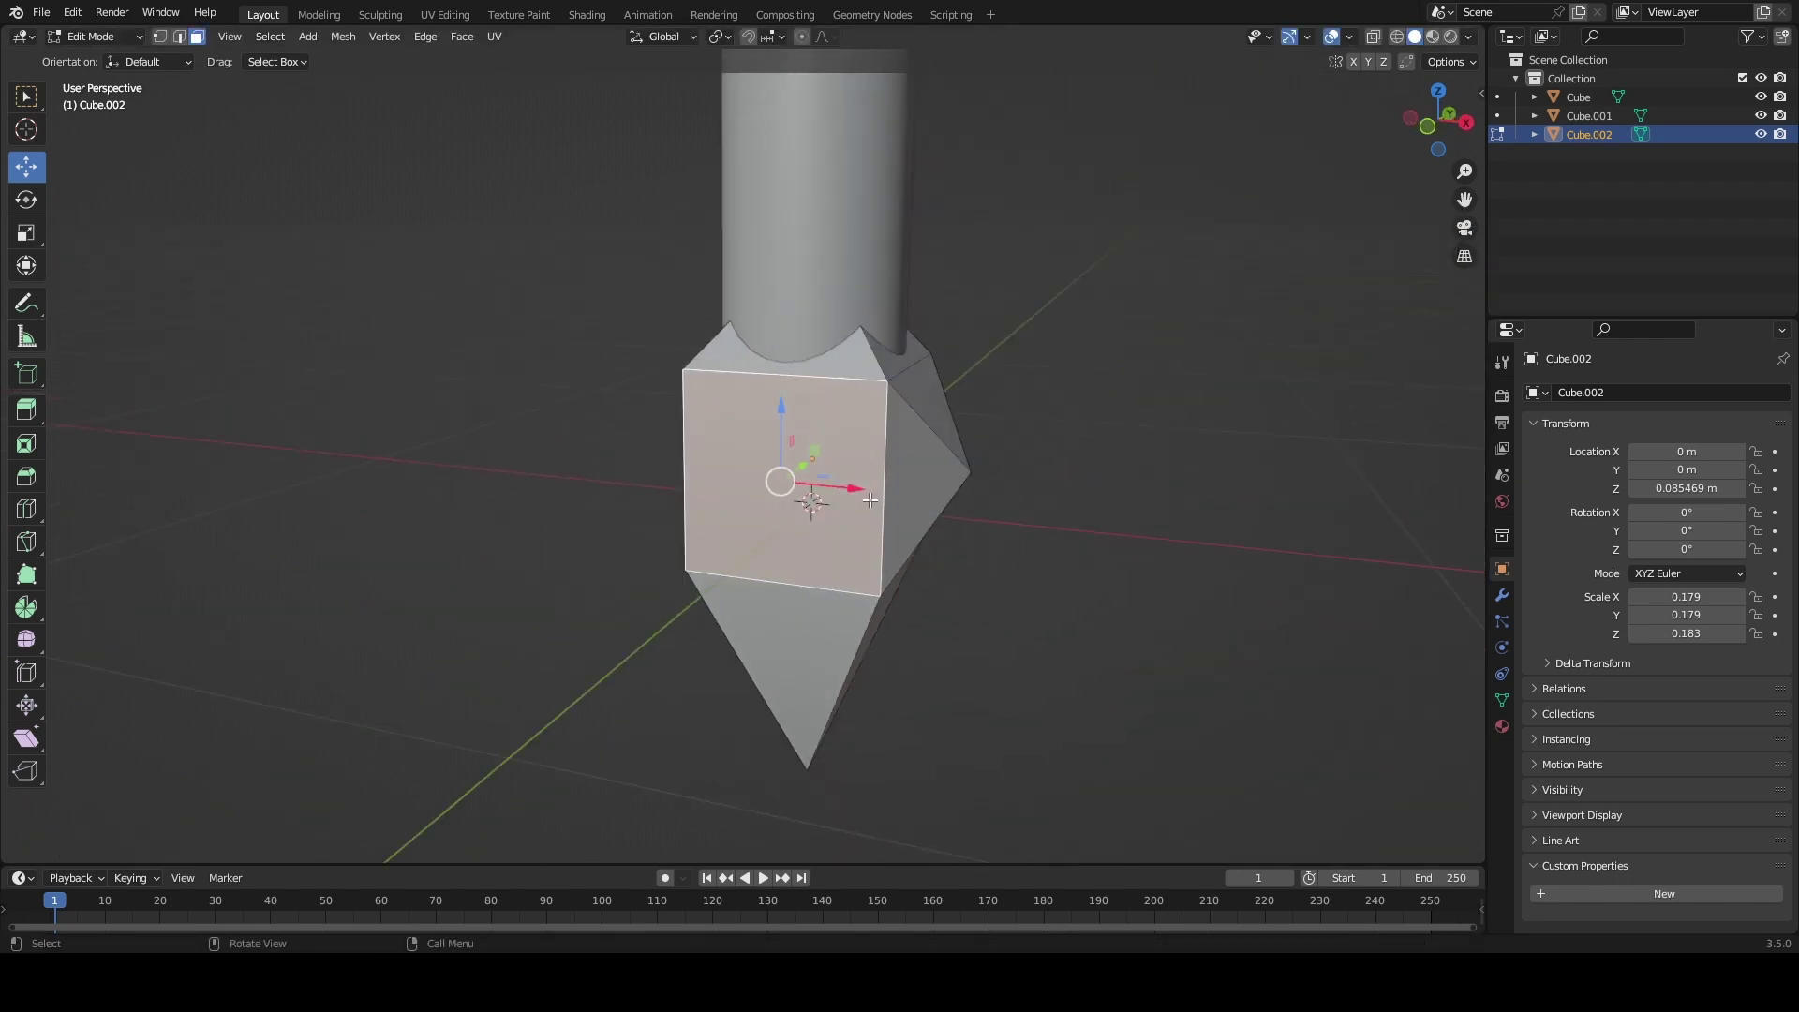
scroll(962, 532, up, 3)
- Push the inset pommel faces outward along the axes into spikes
key(g)
key(y)
key(KP_3)
key(ctrl+KP_7)
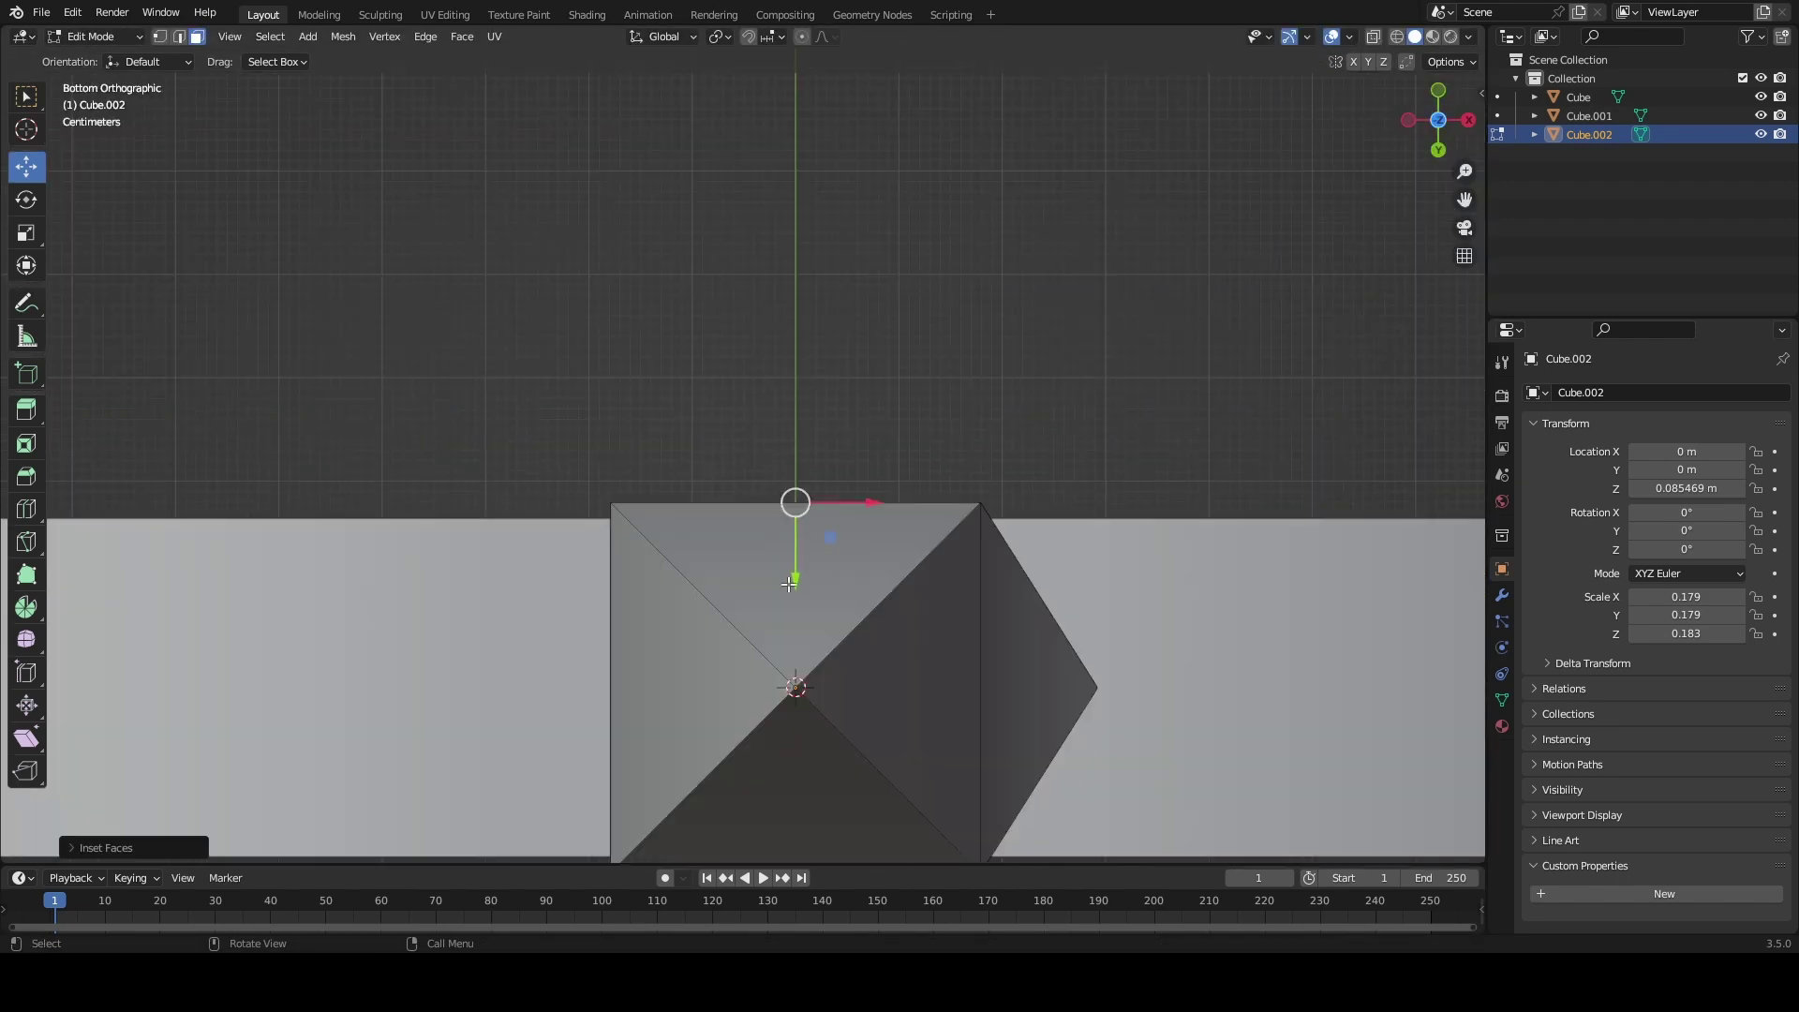
key(KP_1)
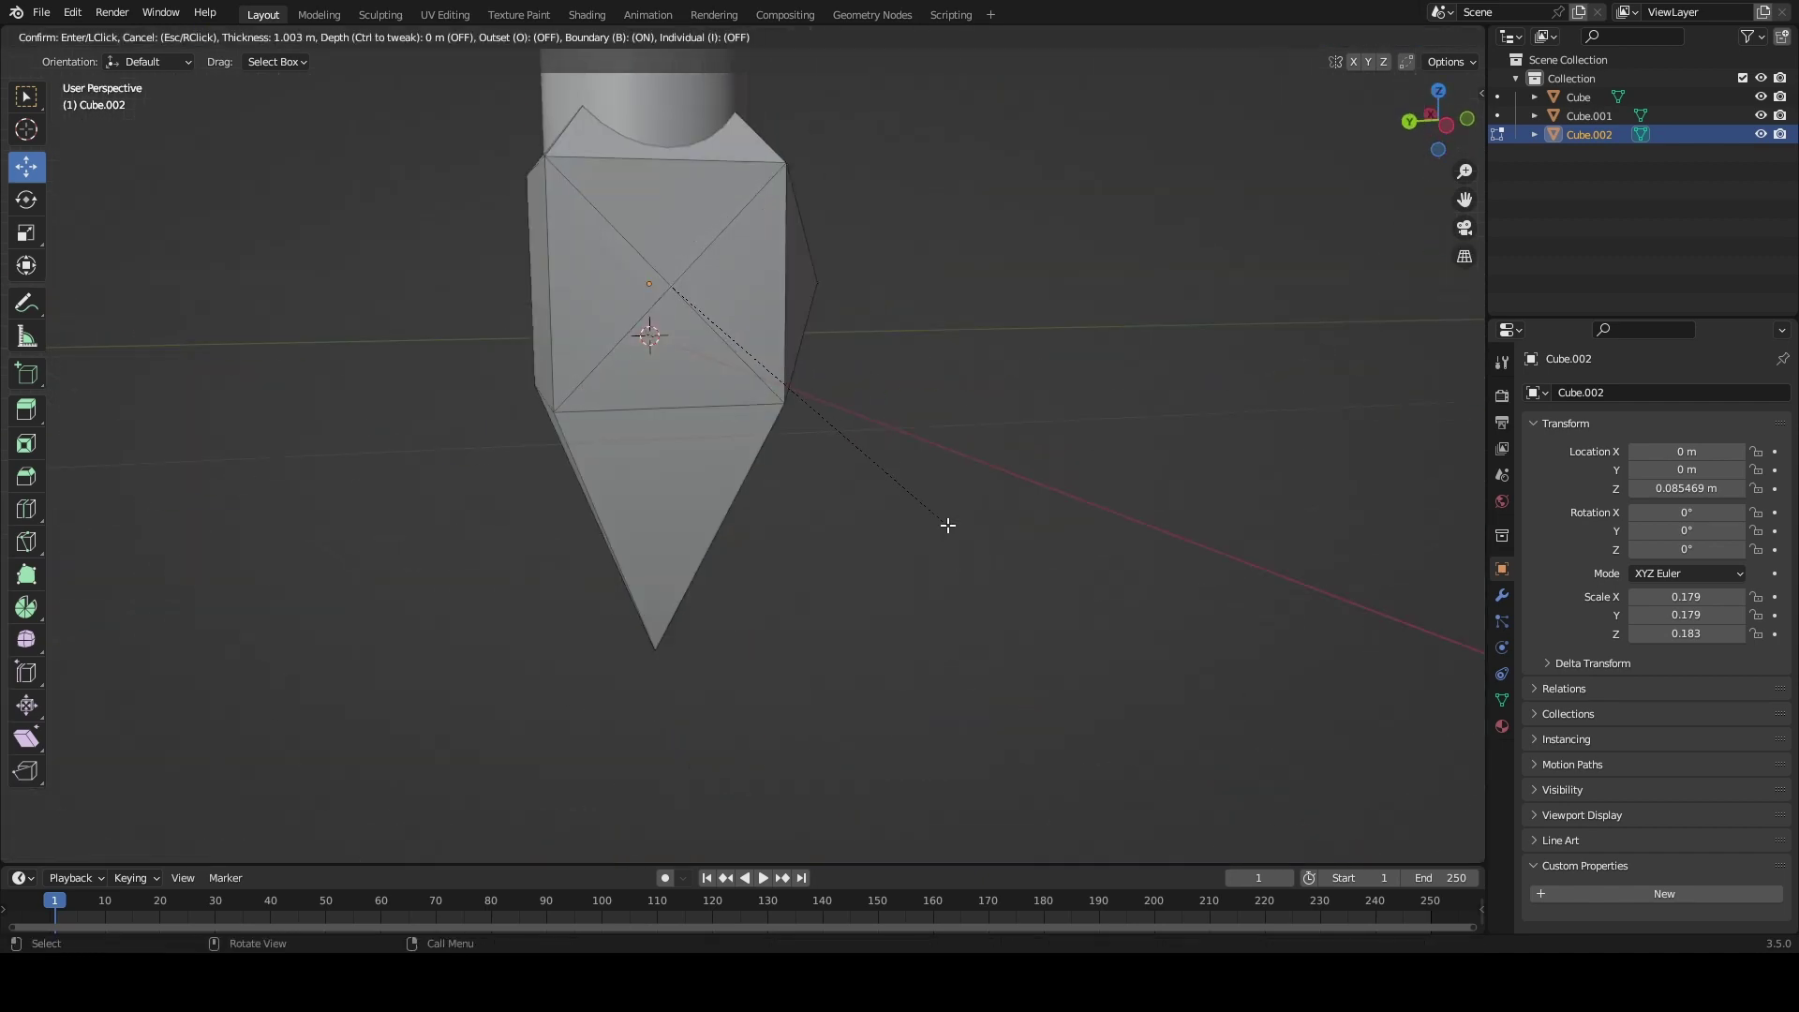
key(x)
key(ctrl+KP_7)
click(729, 519)
middle_drag(729, 519, 895, 765)
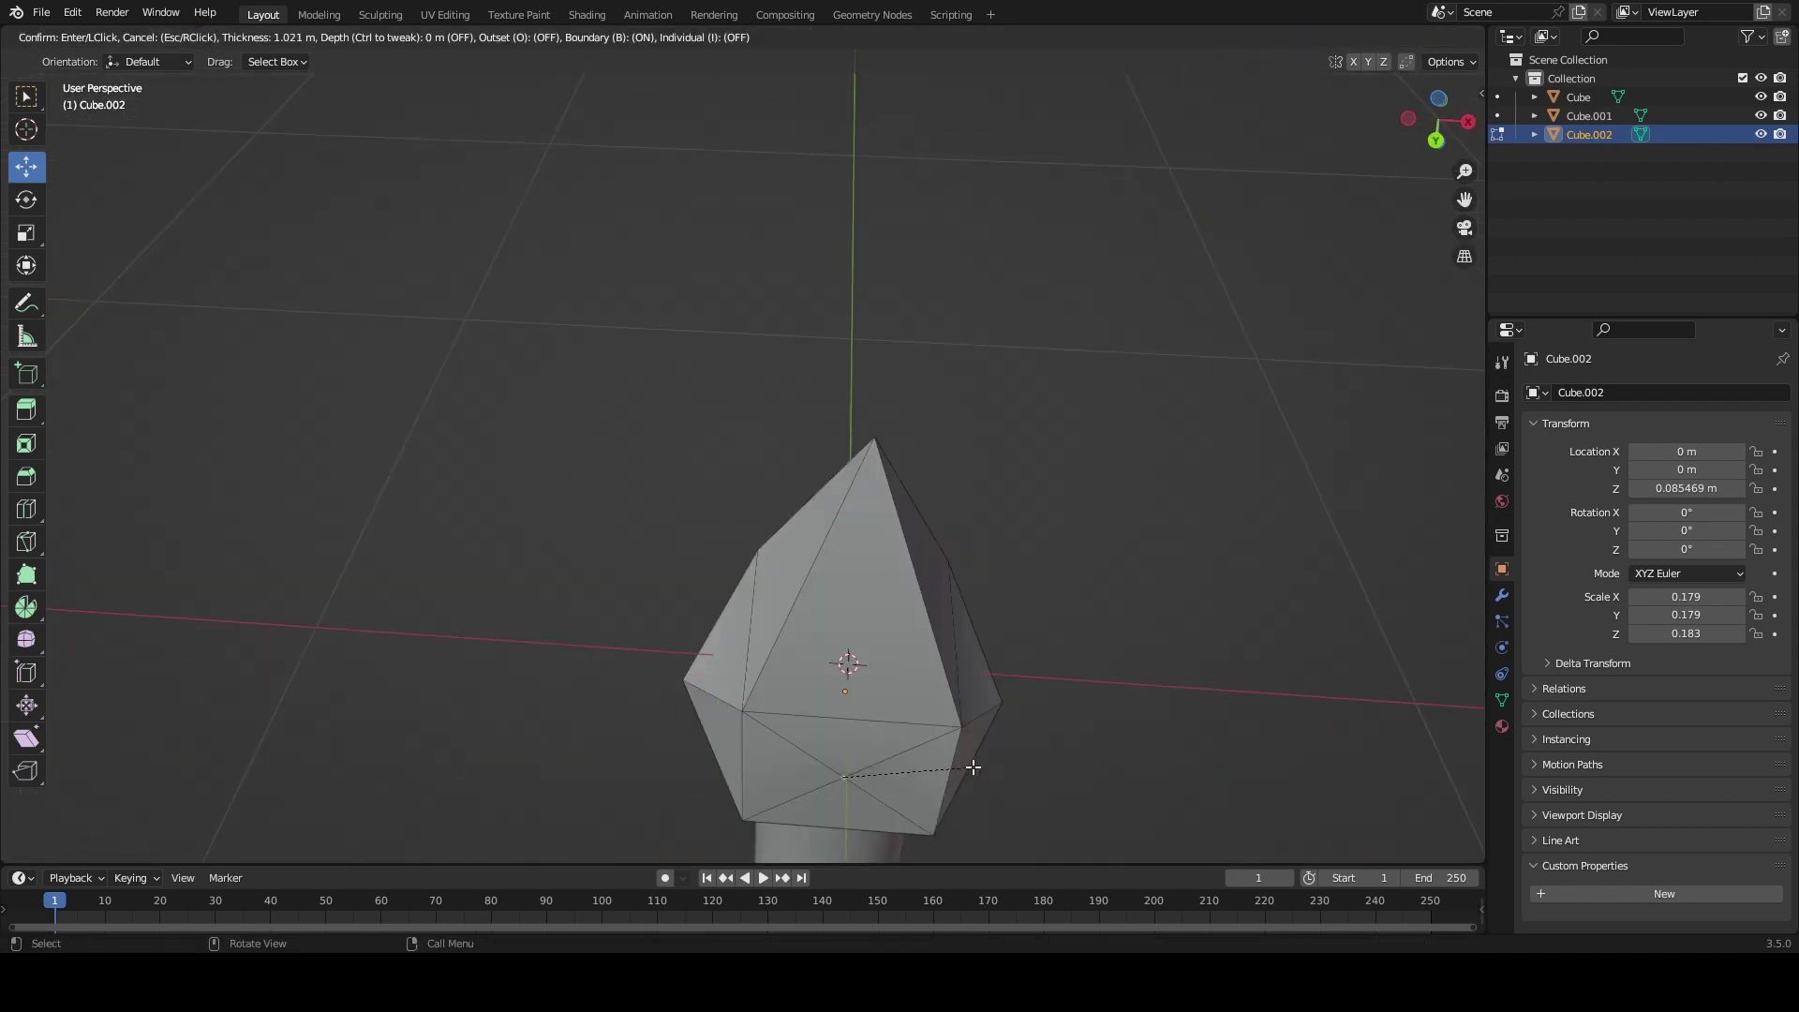
click(974, 767)
key(ctrl+KP_7)
mouse_move(854, 411)
middle_down()
mouse_move(699, 603)
mouse_move(506, 549)
middle_up()
- Return to Object Mode and apply Shade Smooth to the pommel
key(Tab)
right_click(731, 539)
click(740, 543)
scroll(705, 577, down, 2)
- Make the crossguard slightly thicker with the Scale tool
click(656, 394)
click(26, 232)
drag(767, 737, 738, 338)
middle_drag(739, 337, 824, 588)
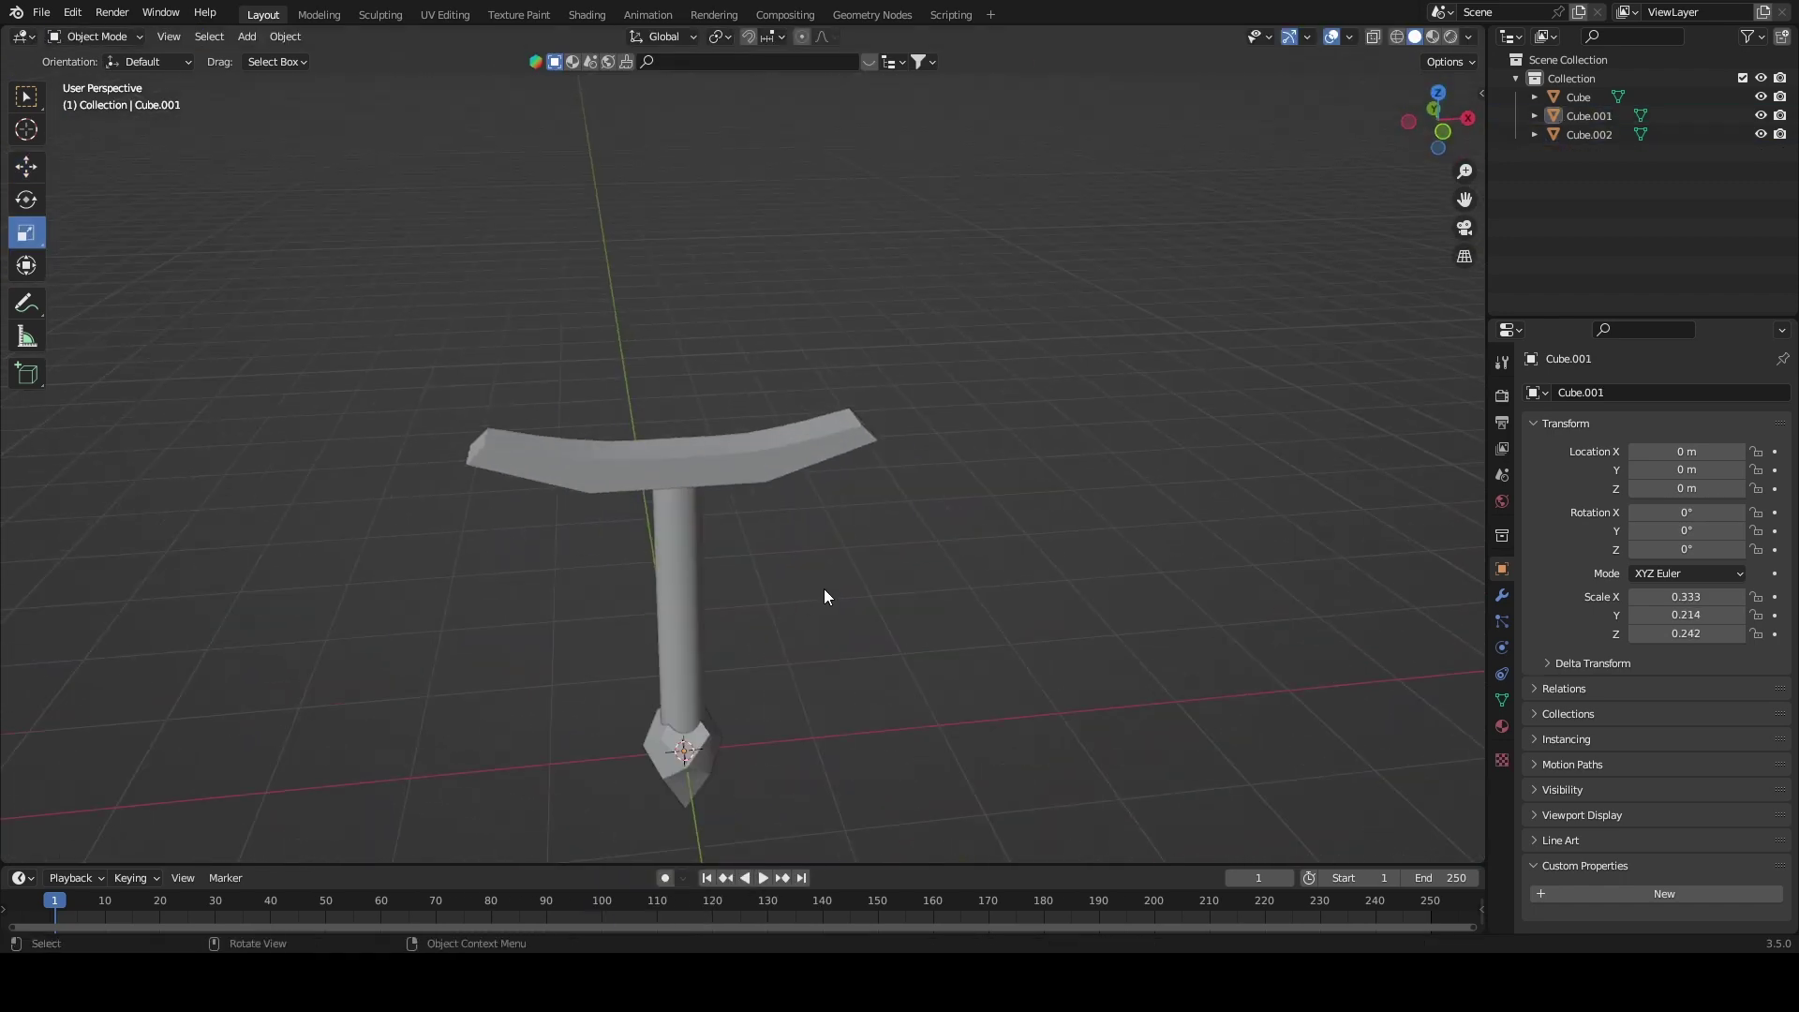
scroll(759, 474, down, 3)
- Add a new cube and stretch it into a tall, narrow bar for the blade
key(shift+a)
key(s)
key(z)
click(732, 556)
key(s)
key(x)
click(750, 621)
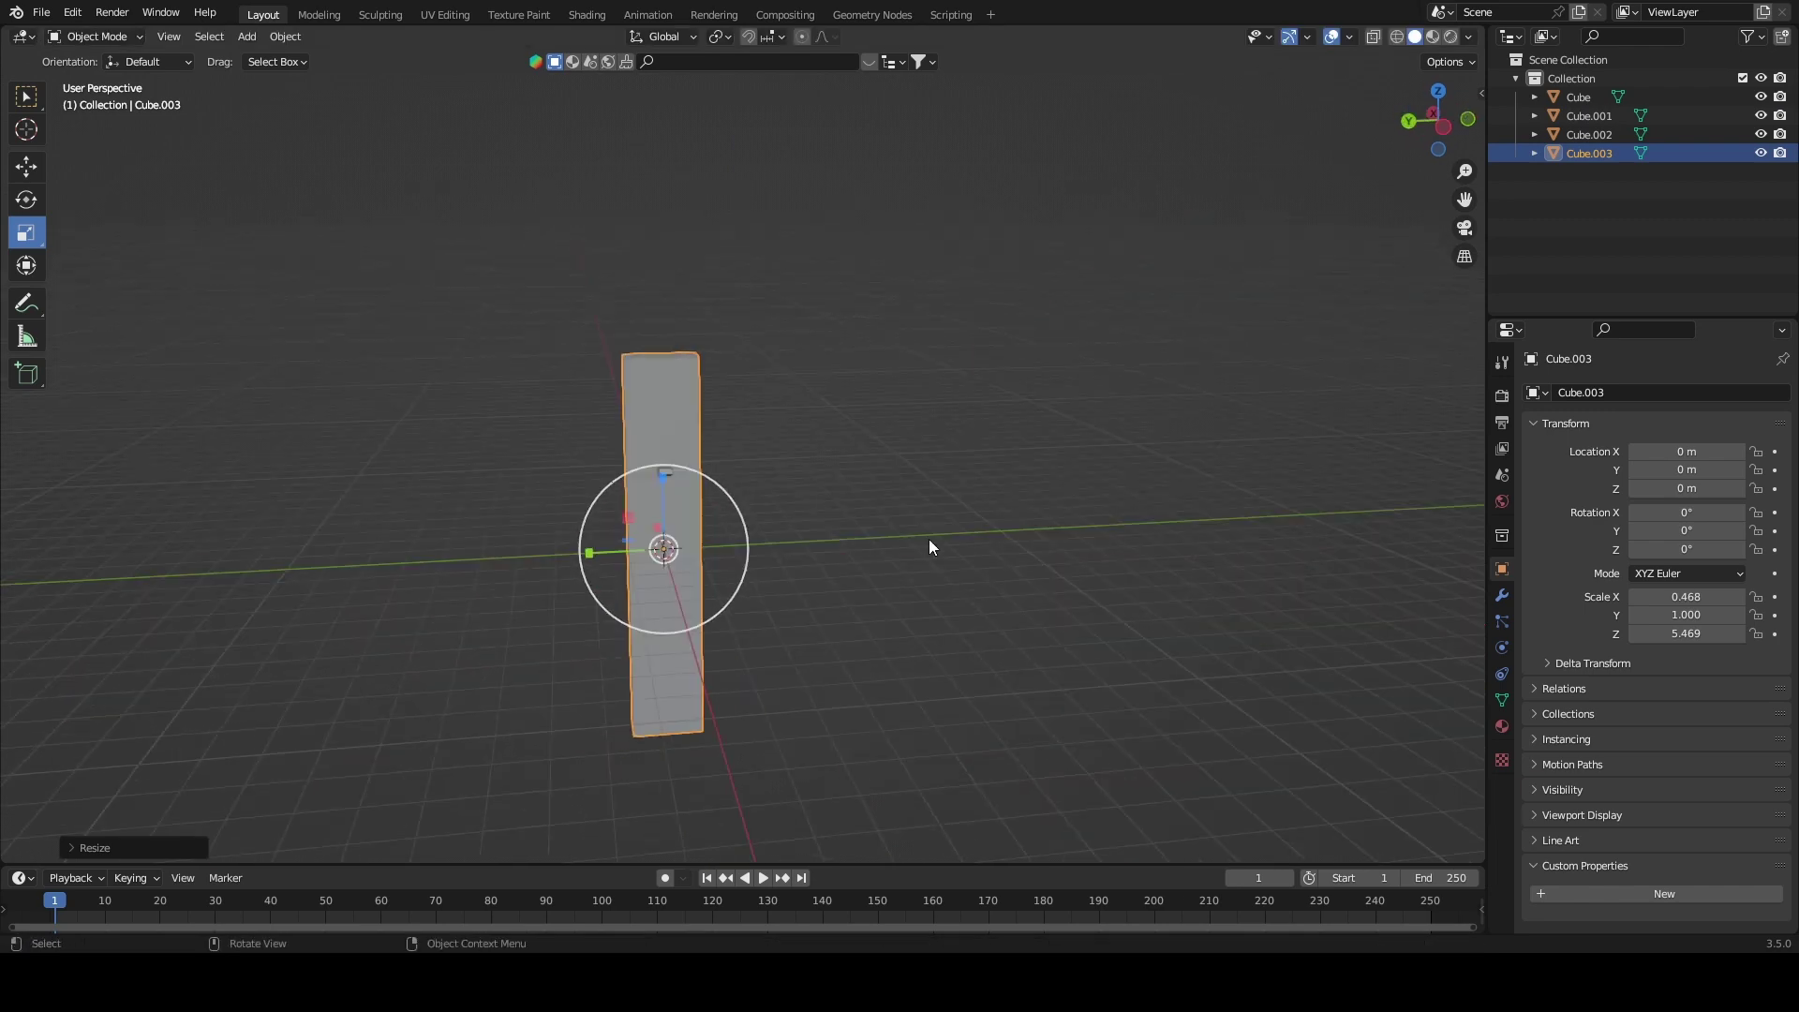
middle_drag(930, 538, 645, 559)
scroll(645, 560, up, 3)
- Raise the blade bar, shorten it, and seat it on top of the crossguard
key(shift+space)
key(g)
key(g)
key(z)
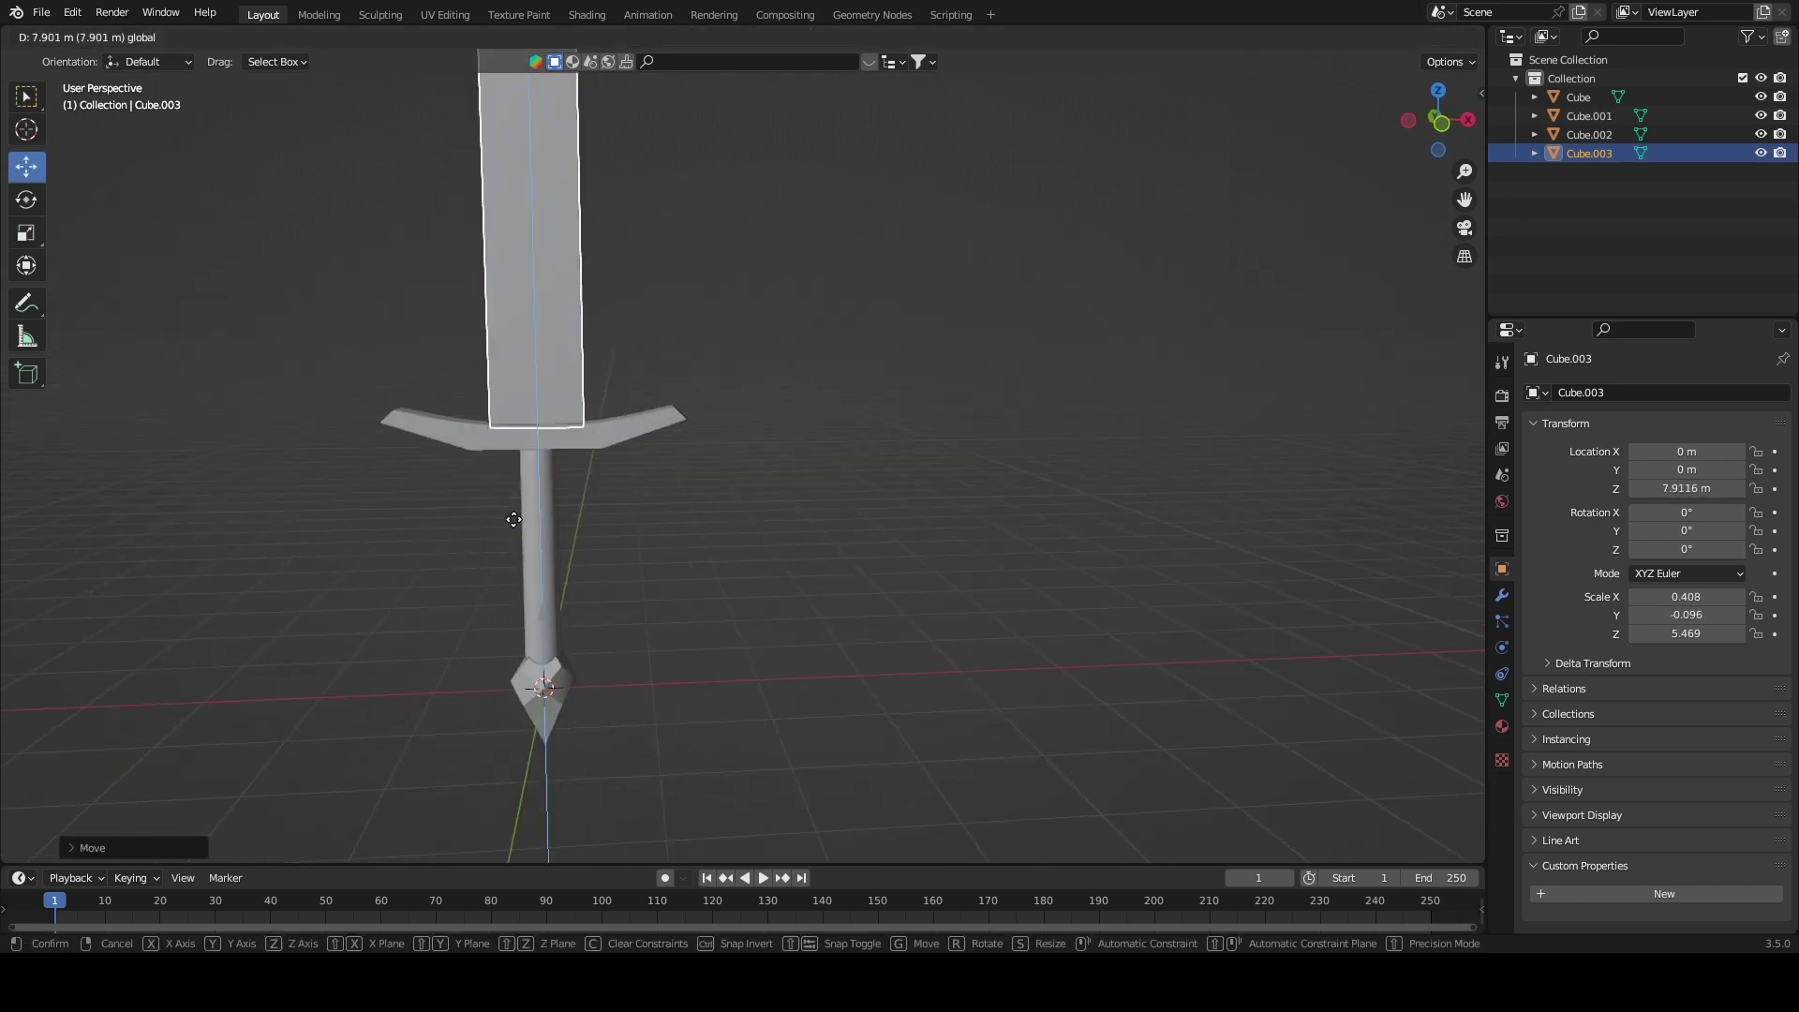
click(717, 750)
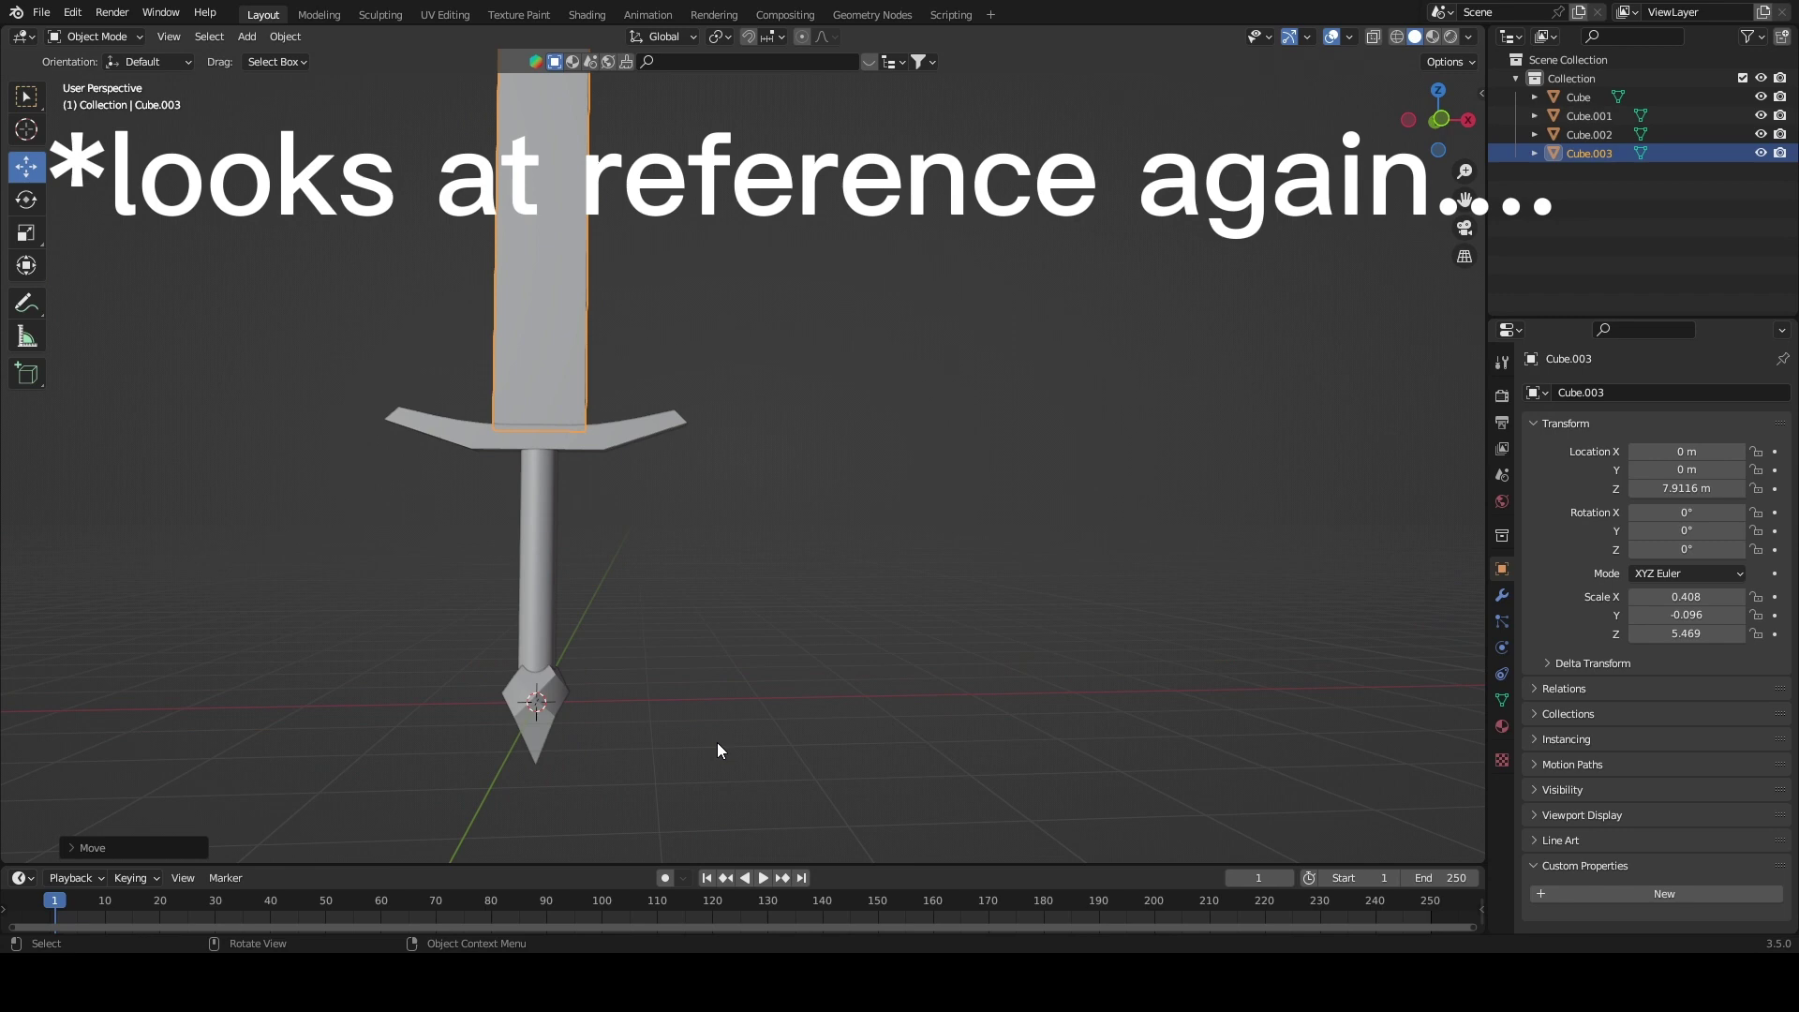
scroll(719, 749, down, 3)
key(s)
key(z)
click(677, 386)
key(g)
key(z)
click(25, 105)
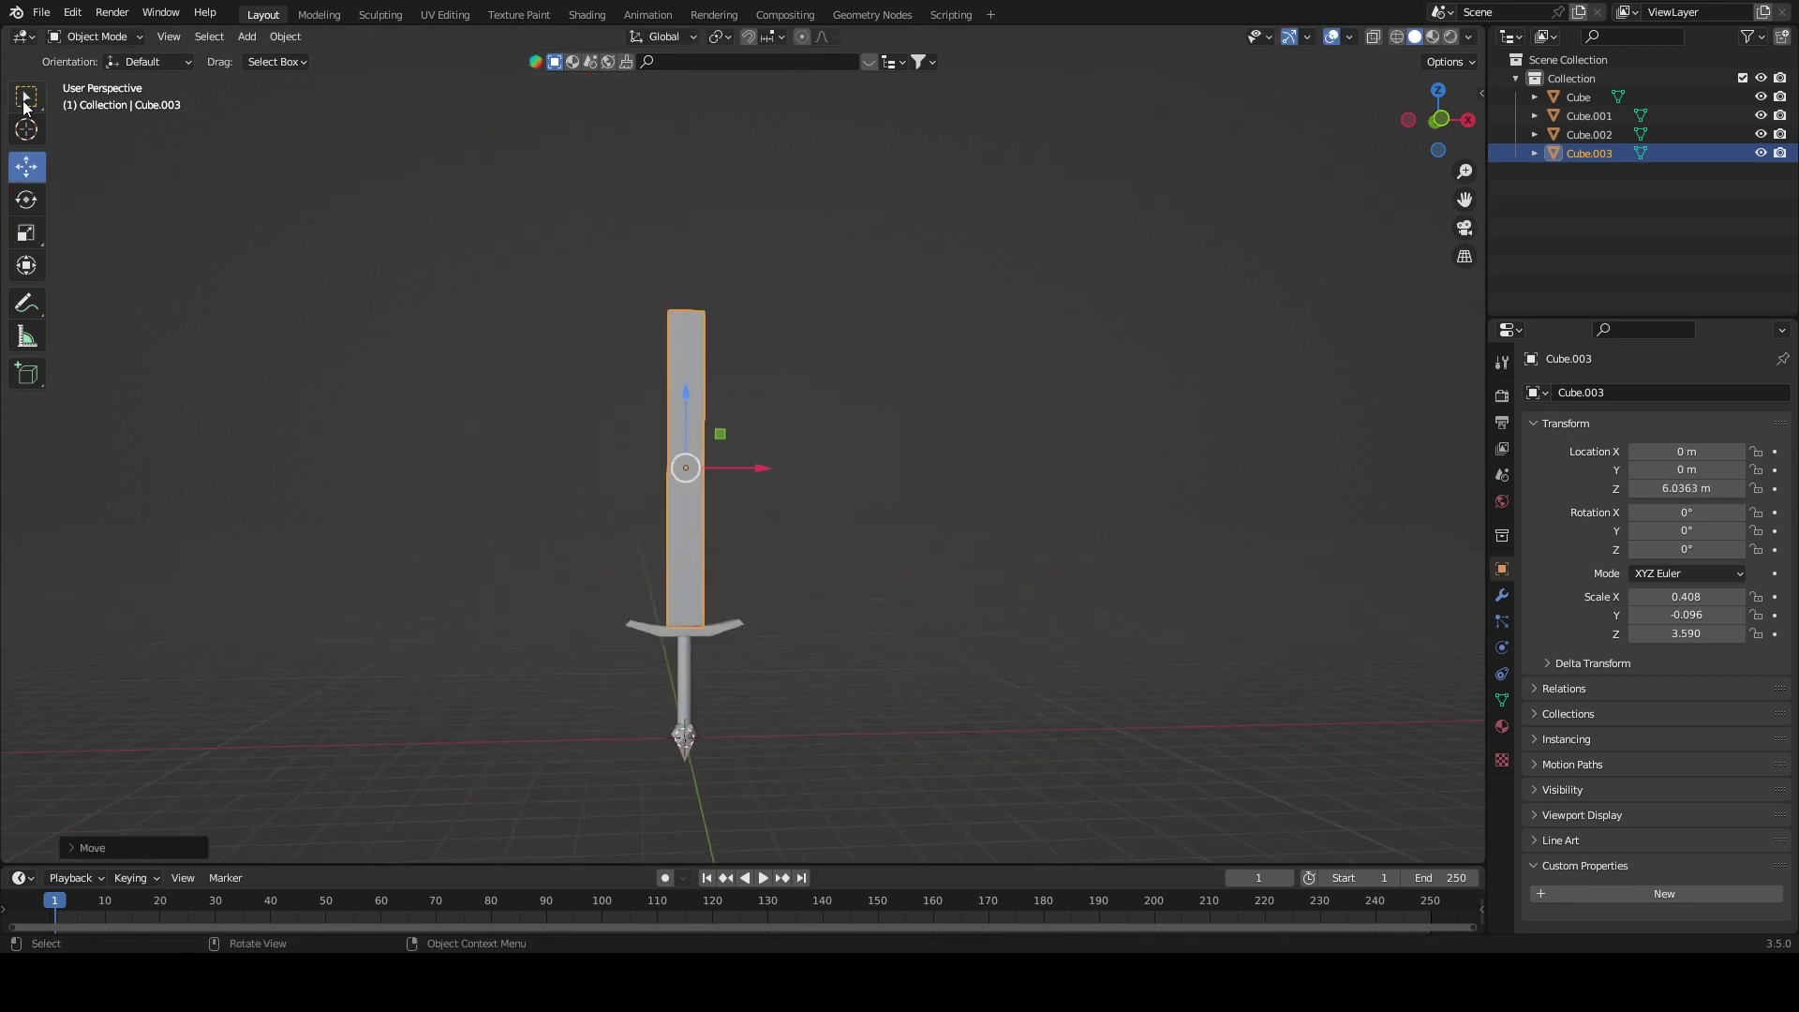
- Scale the blade along Y to make it slim and thin
key(KP_3)
key(shift+space)
key(s)
key(s)
key(y)
click(615, 406)
middle_drag(615, 406, 783, 483)
scroll(780, 465, down, 3)
- Subdivide the blade mesh in Edit Mode
key(Tab)
right_click(783, 483)
click(783, 456)
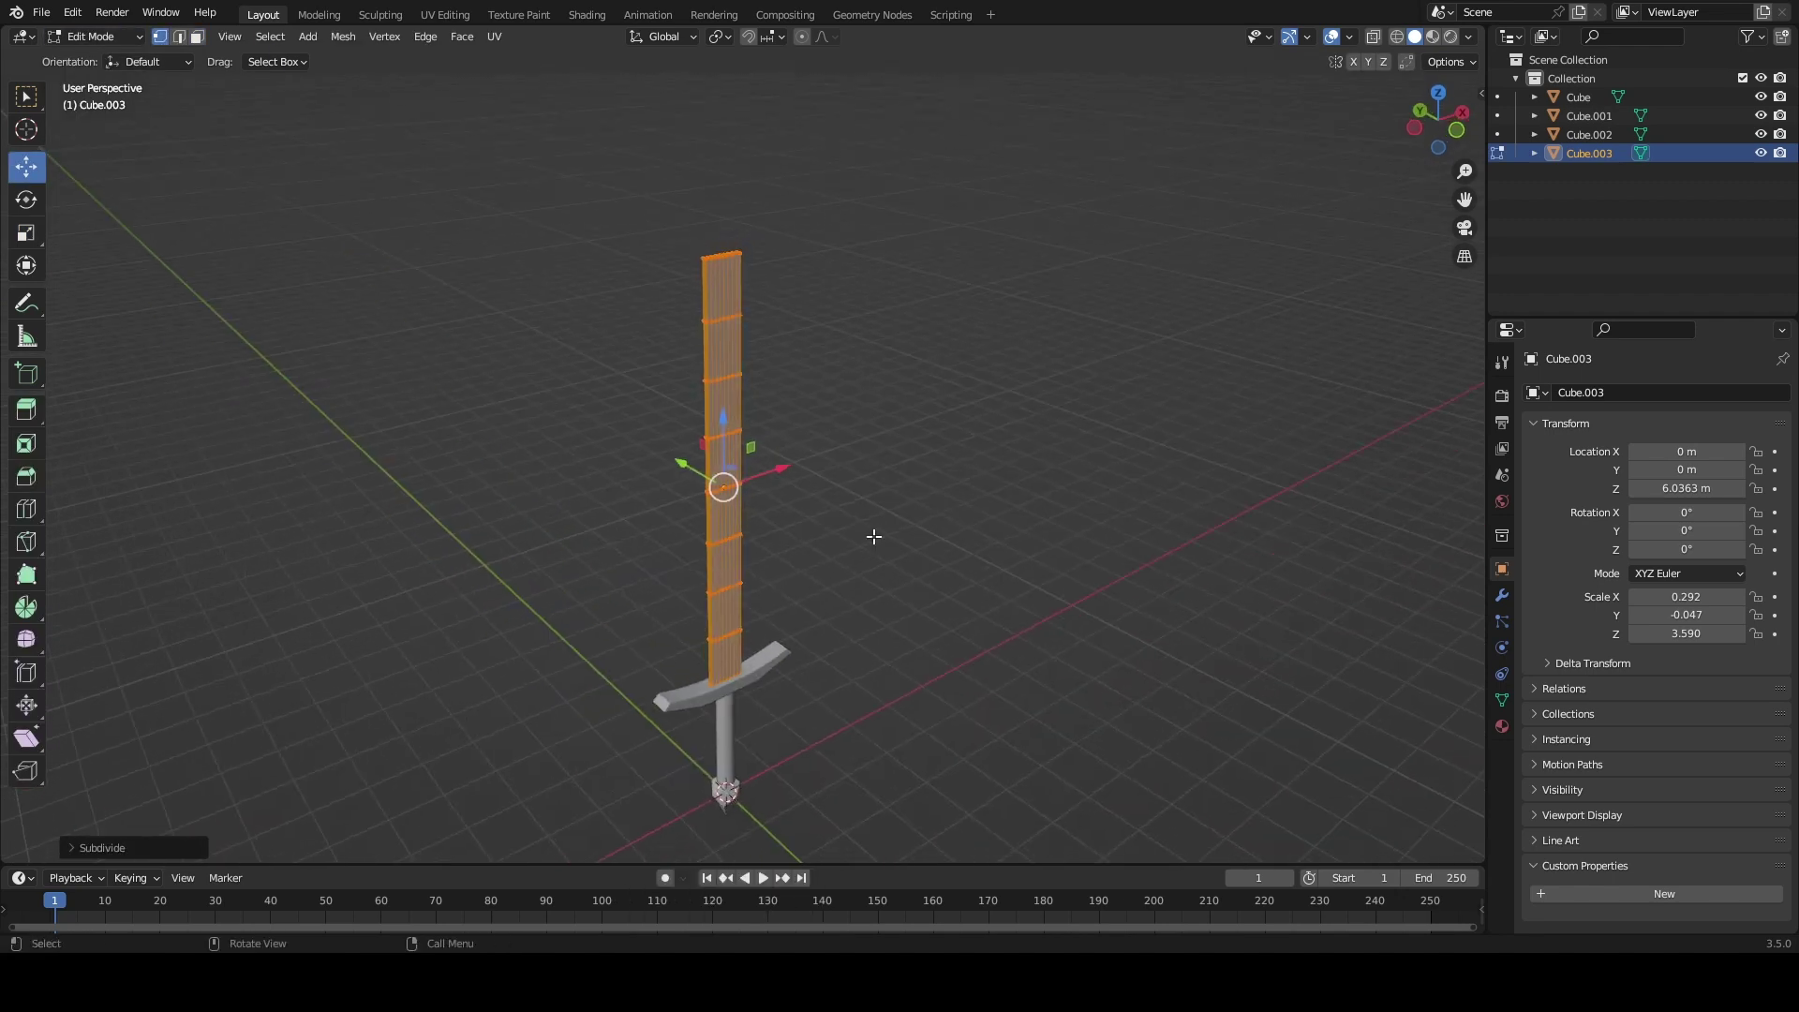
key(alt+a)
- In wireframe view, select the blade's tip vertices and scale them down
middle_drag(875, 536, 532, 522)
key(shift+z)
key(shift+z)
key(a)
mouse_move(844, 356)
middle_down()
mouse_move(921, 441)
mouse_move(690, 410)
mouse_move(762, 281)
mouse_move(797, 556)
mouse_move(656, 375)
mouse_move(375, 159)
middle_up()
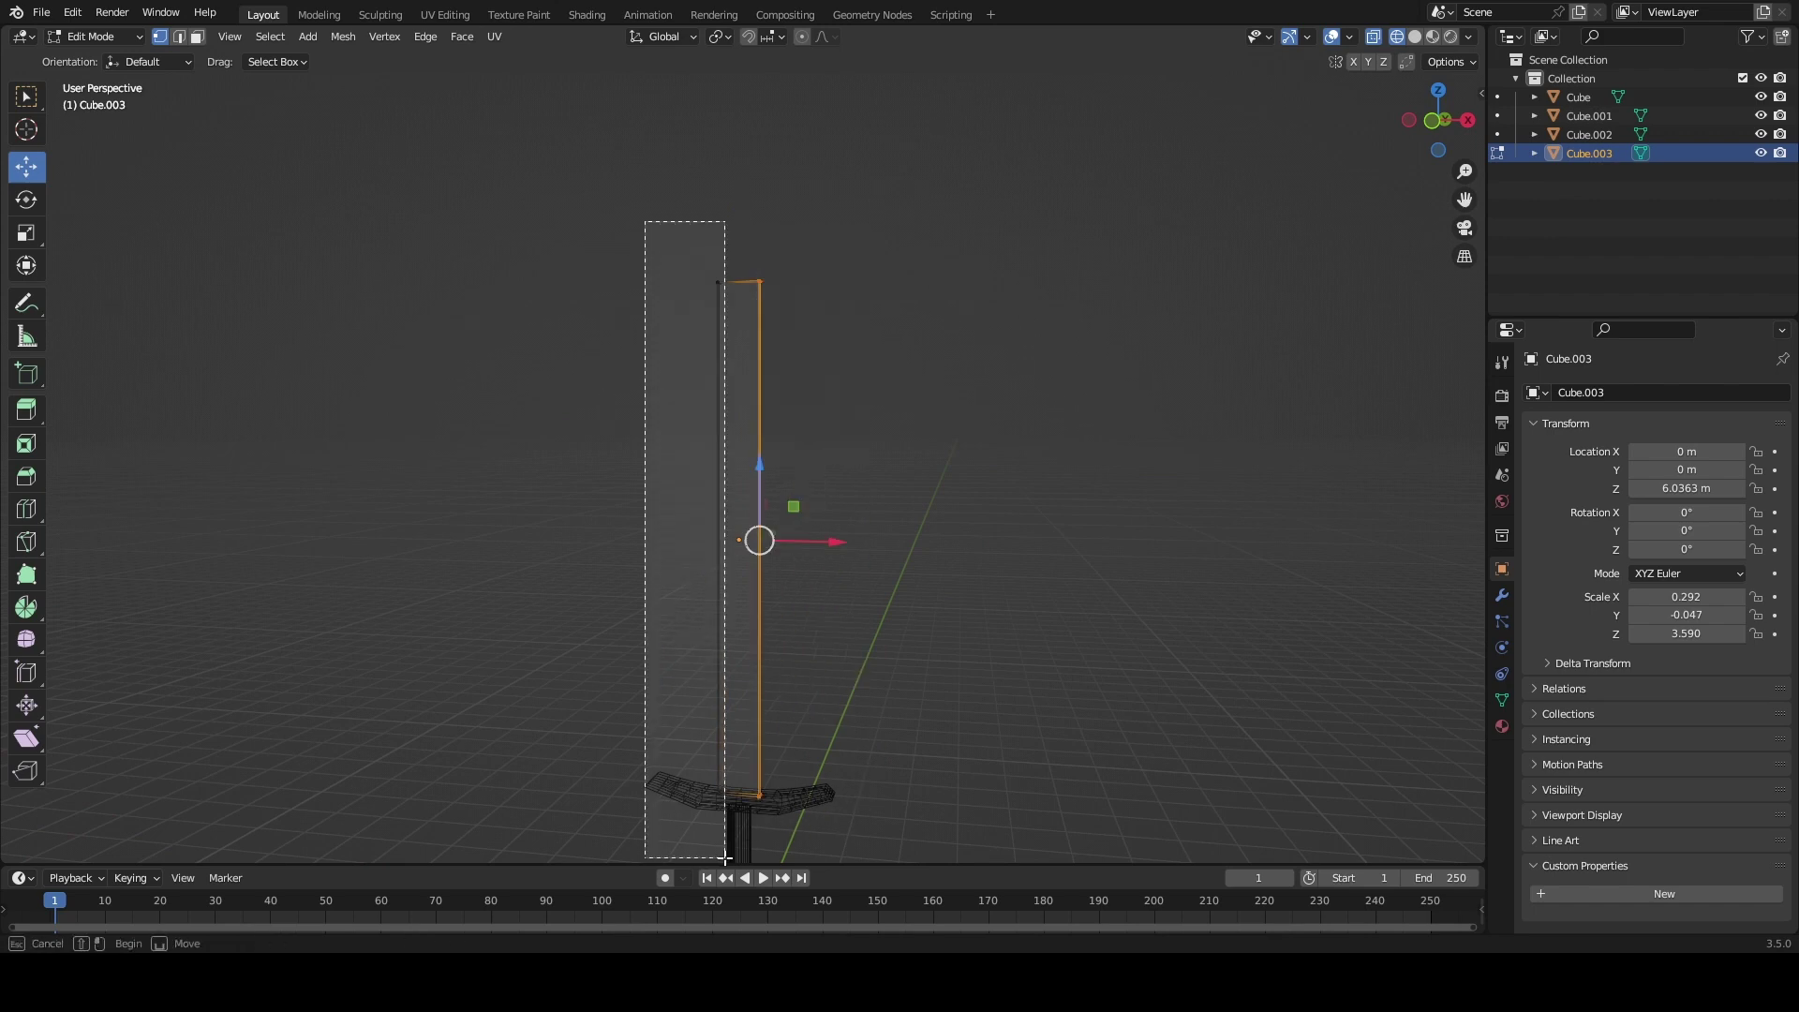
middle_drag(748, 635, 748, 578)
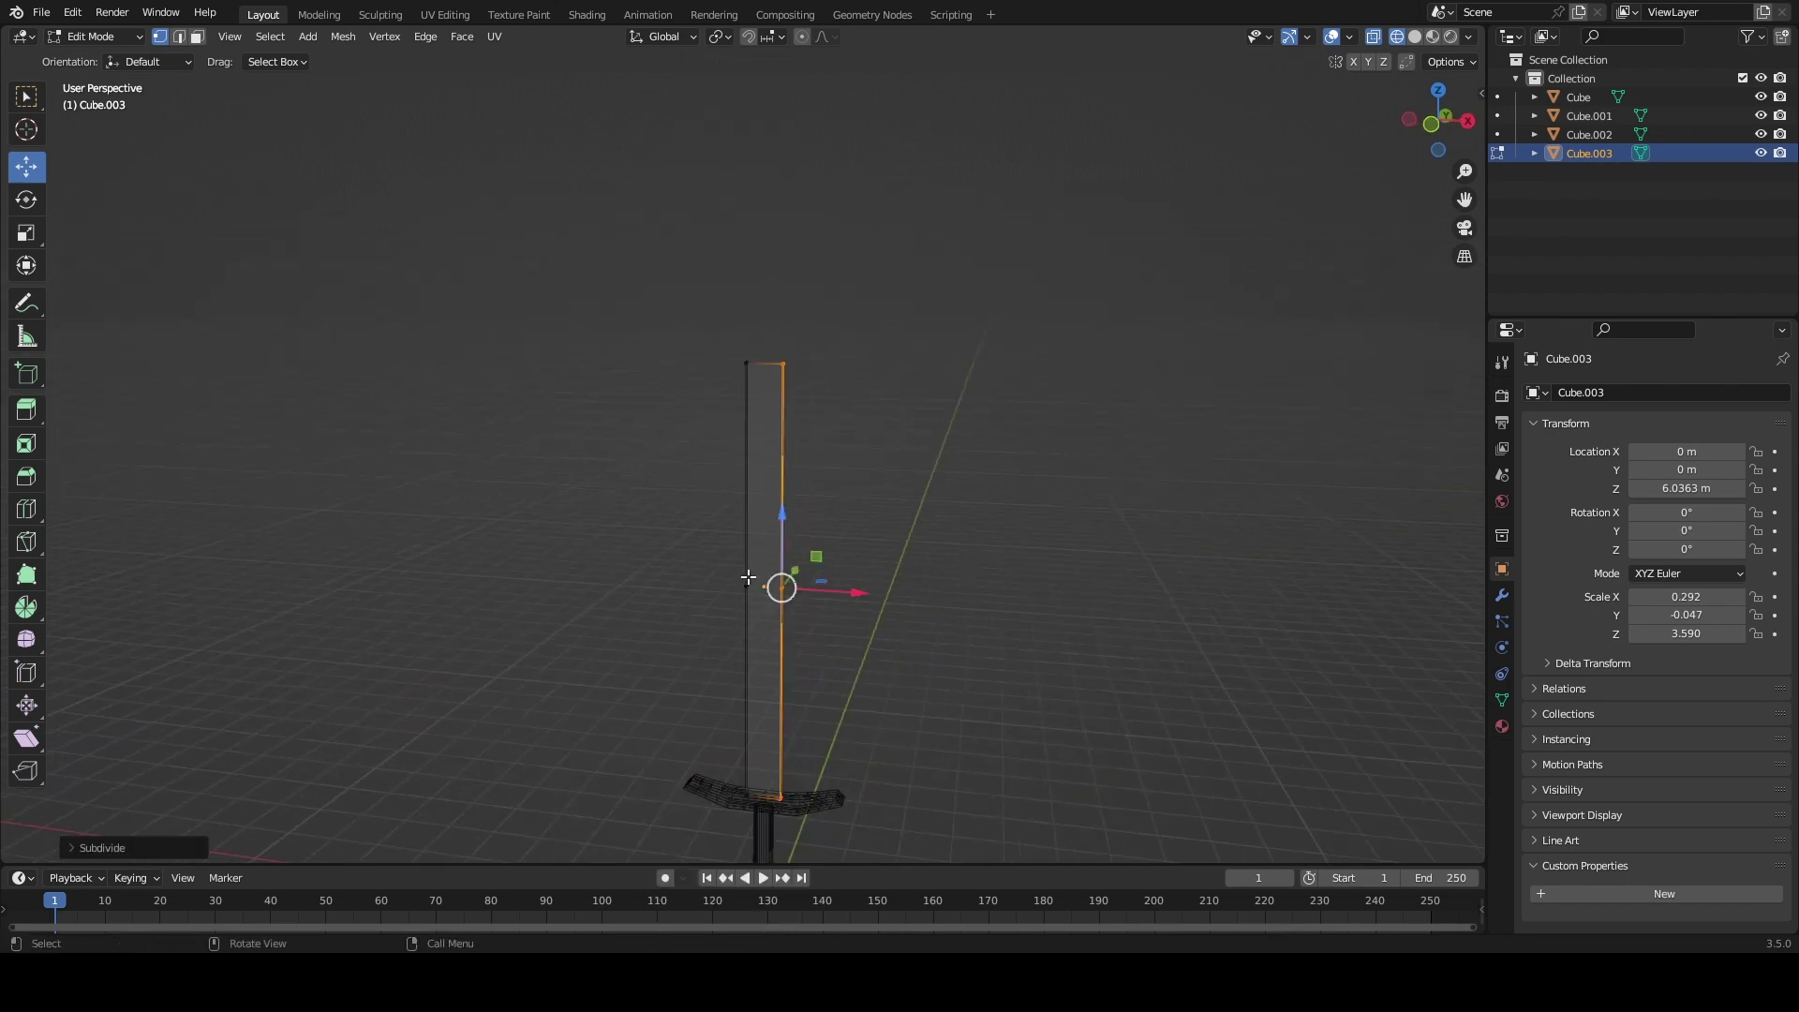
click(773, 356)
mouse_move(773, 356)
middle_down()
mouse_move(824, 394)
mouse_move(710, 597)
mouse_move(736, 366)
middle_up()
- Move the tip vertices to taper the blade end into a sharp point
key(shift+space)
key(g)
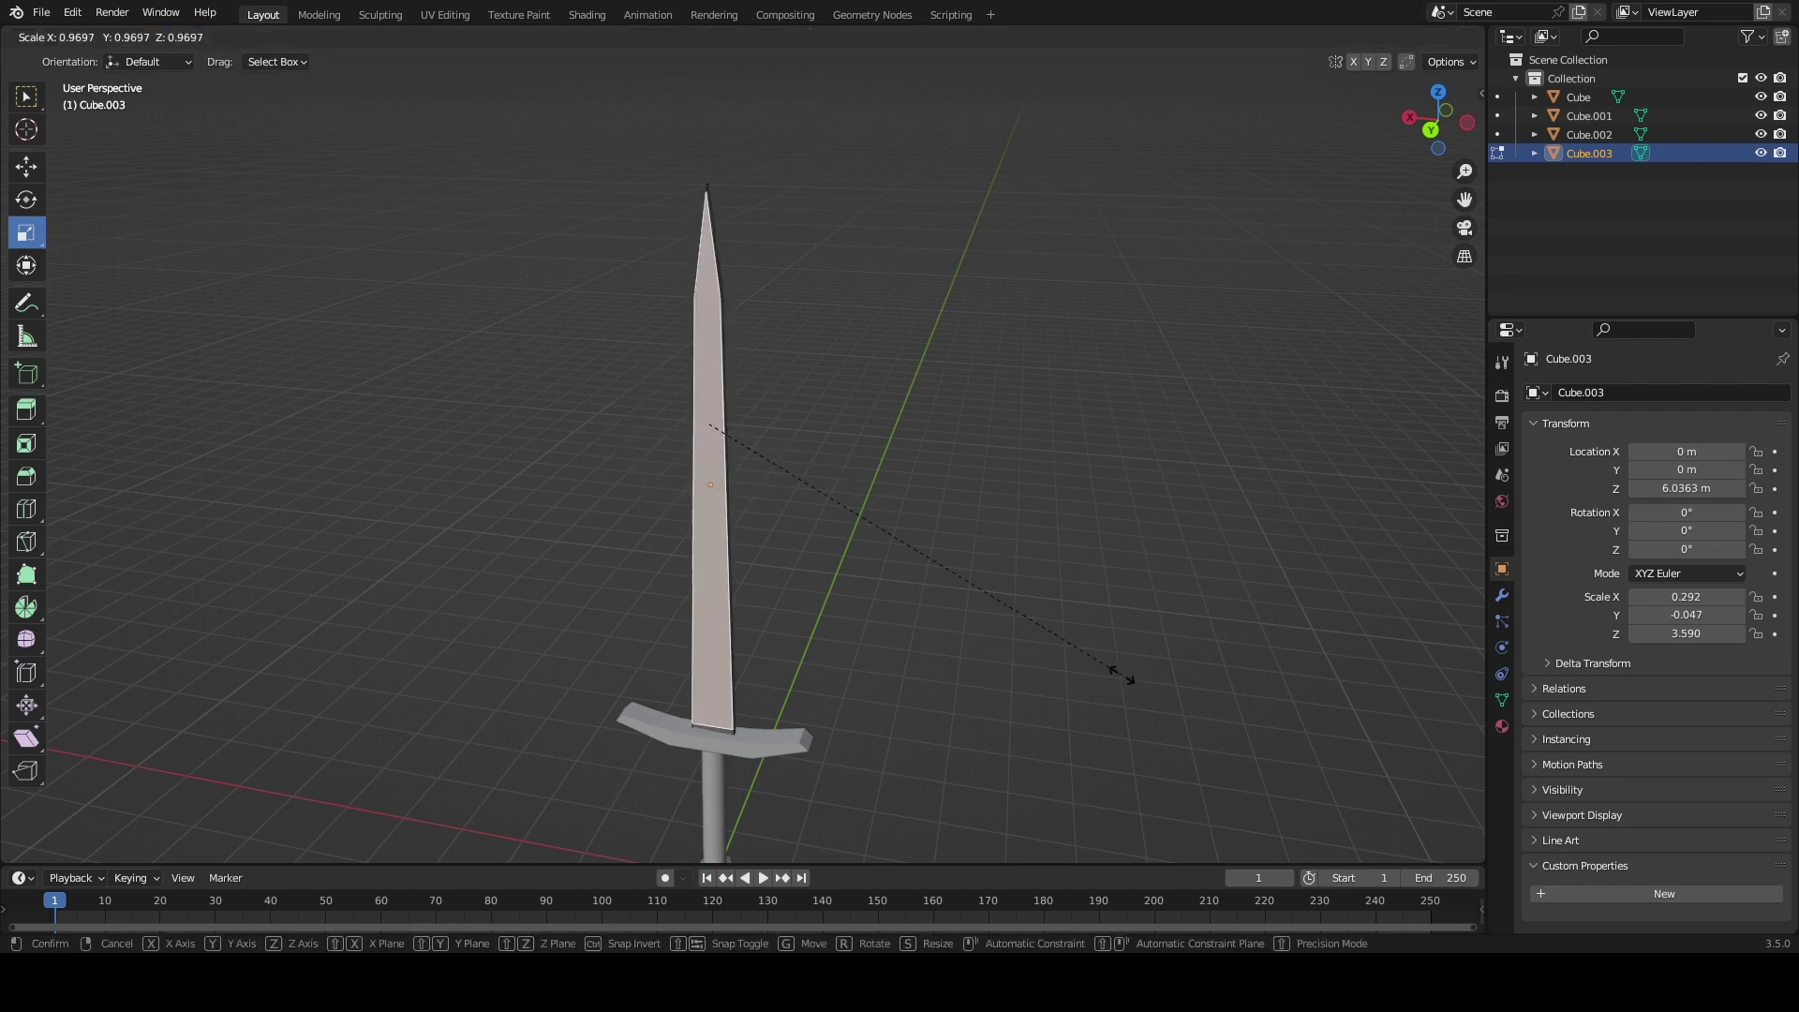
middle_drag(794, 646, 699, 483)
click(699, 484)
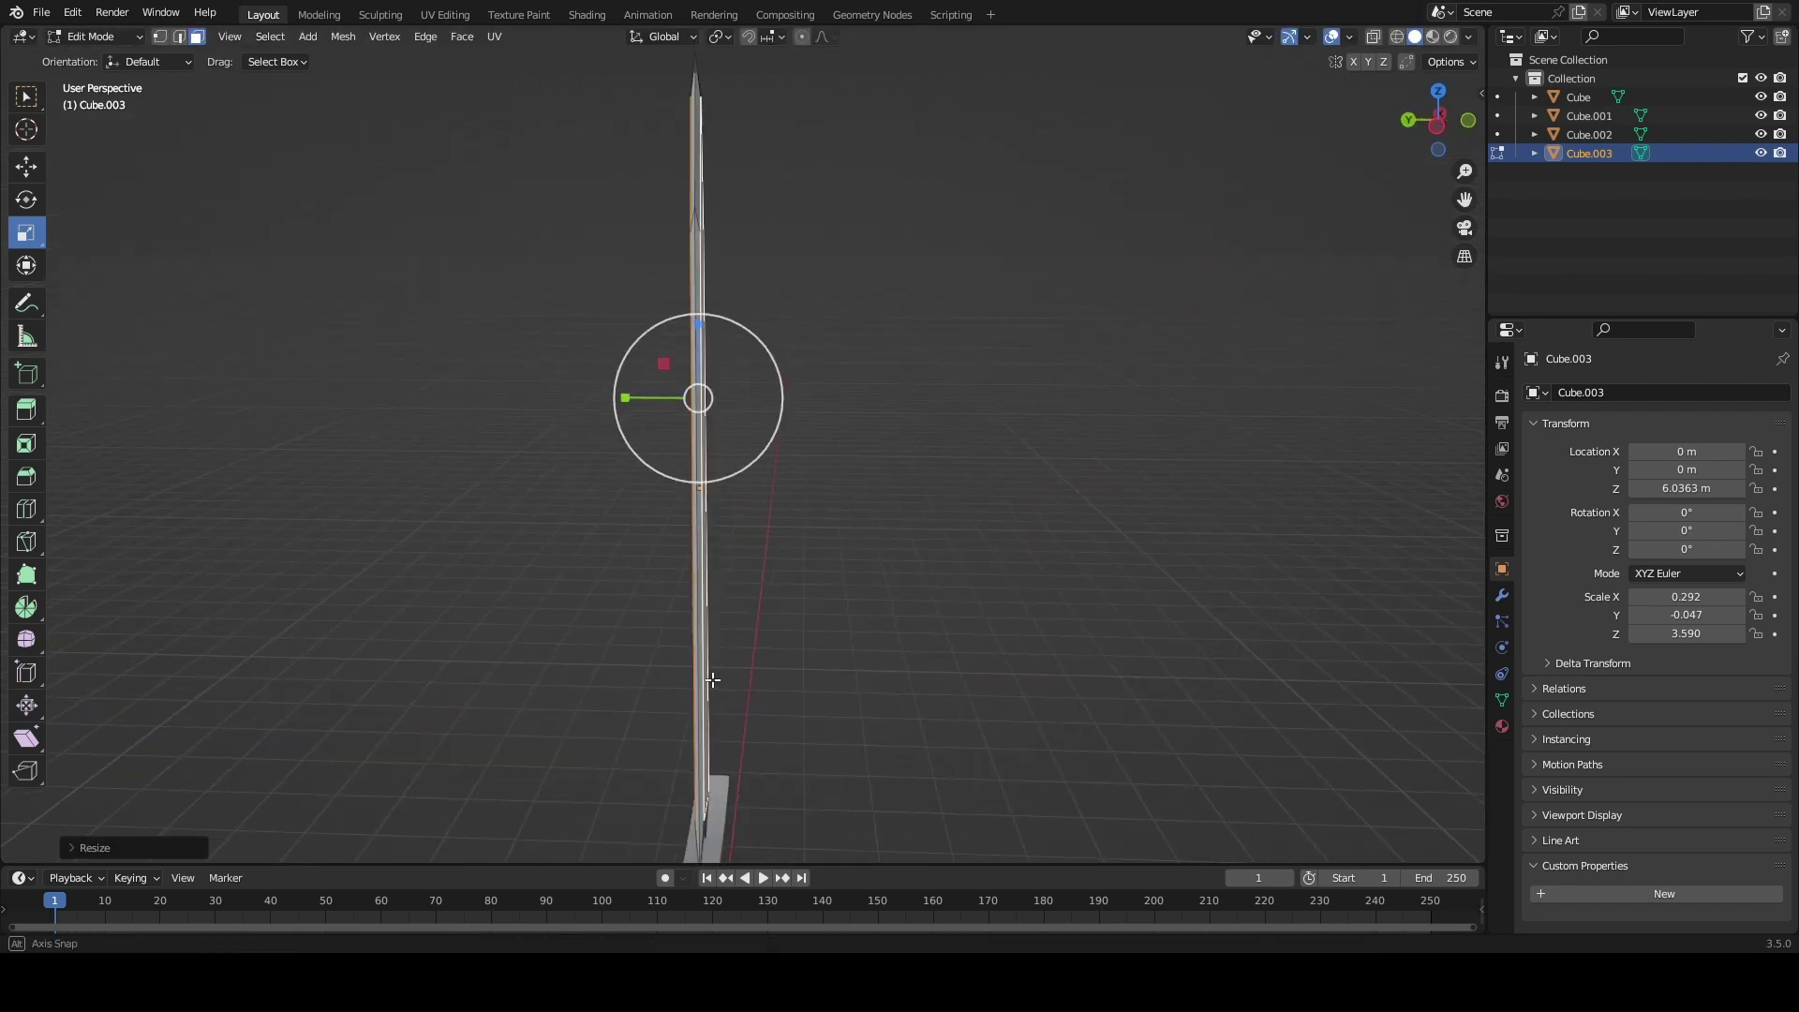
middle_drag(888, 739, 831, 253)
- Deselect the mesh, leave Edit Mode and view the whole sword
key(shift+space)
key(g)
key(alt+a)
scroll(701, 532, up, 5)
scroll(702, 533, down, 3)
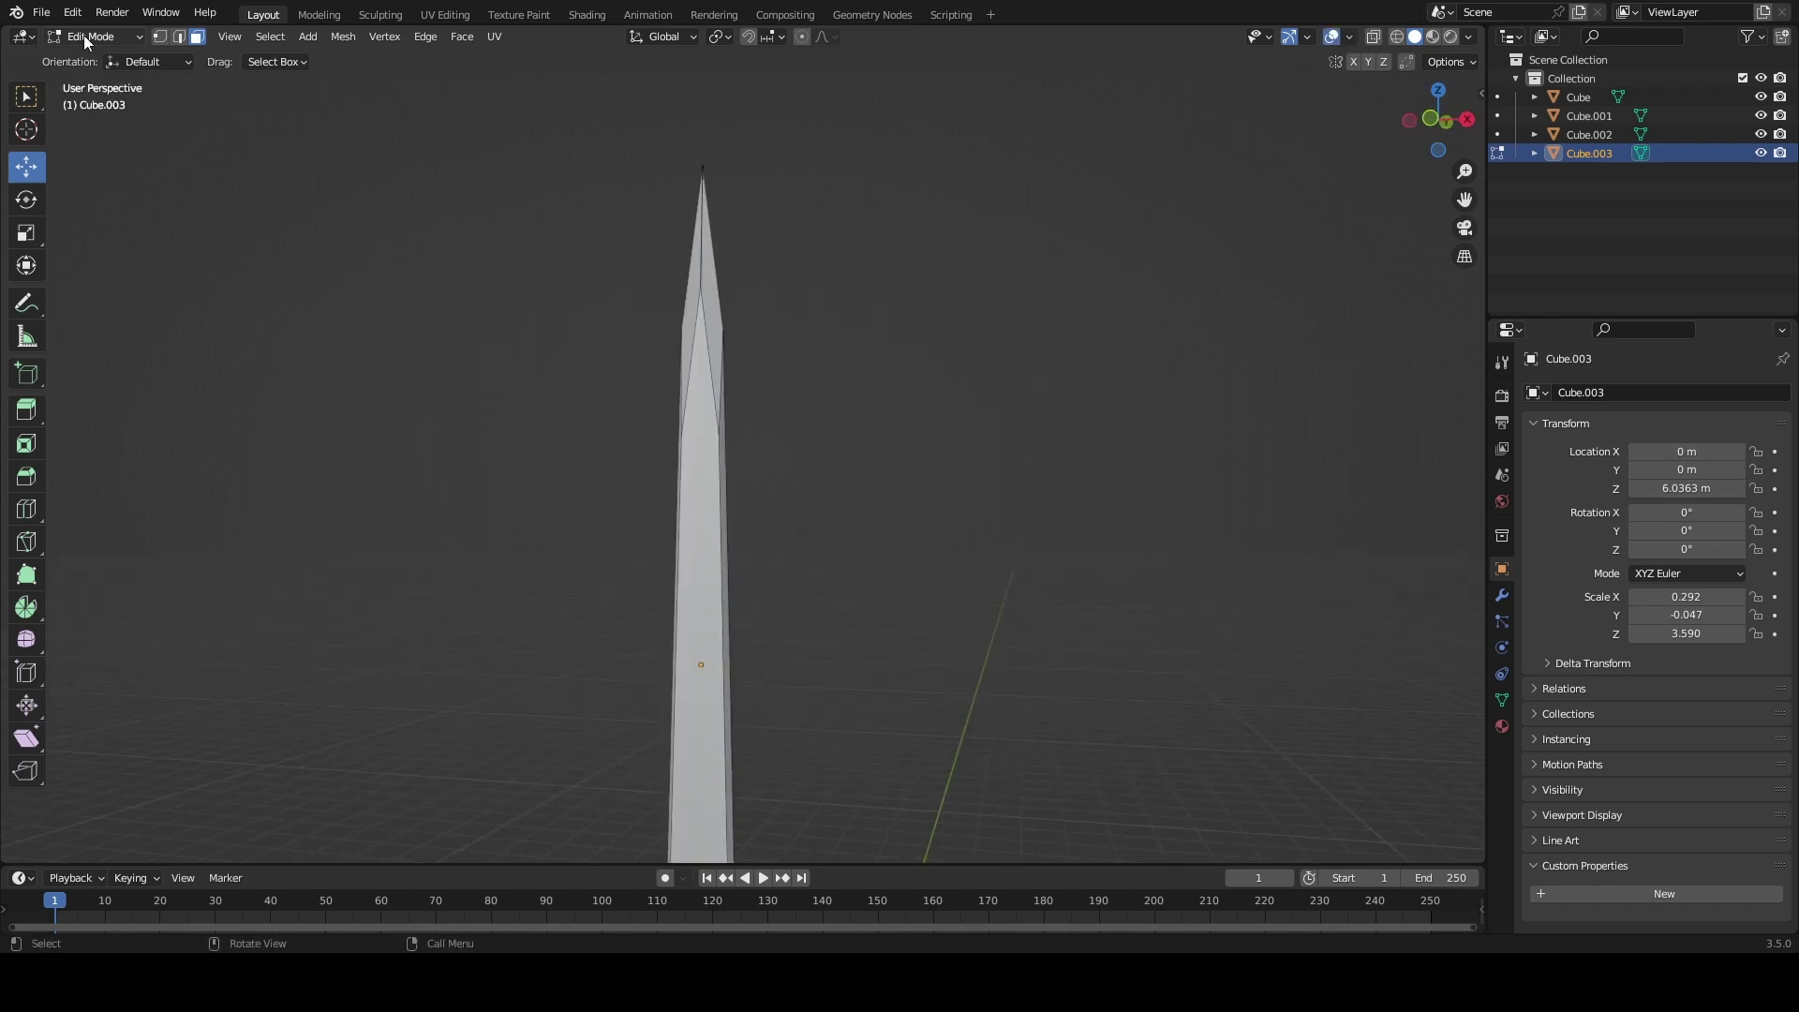
key(Tab)
click(542, 465)
scroll(453, 480, up, 6)
key(a)
mouse_move(453, 479)
middle_down()
mouse_move(832, 413)
mouse_move(984, 595)
mouse_move(606, 530)
middle_up()
key(alt+a)
- Drag a metal material onto the blade and Dark iron onto the crossguard, then search 'wood'
click(724, 412)
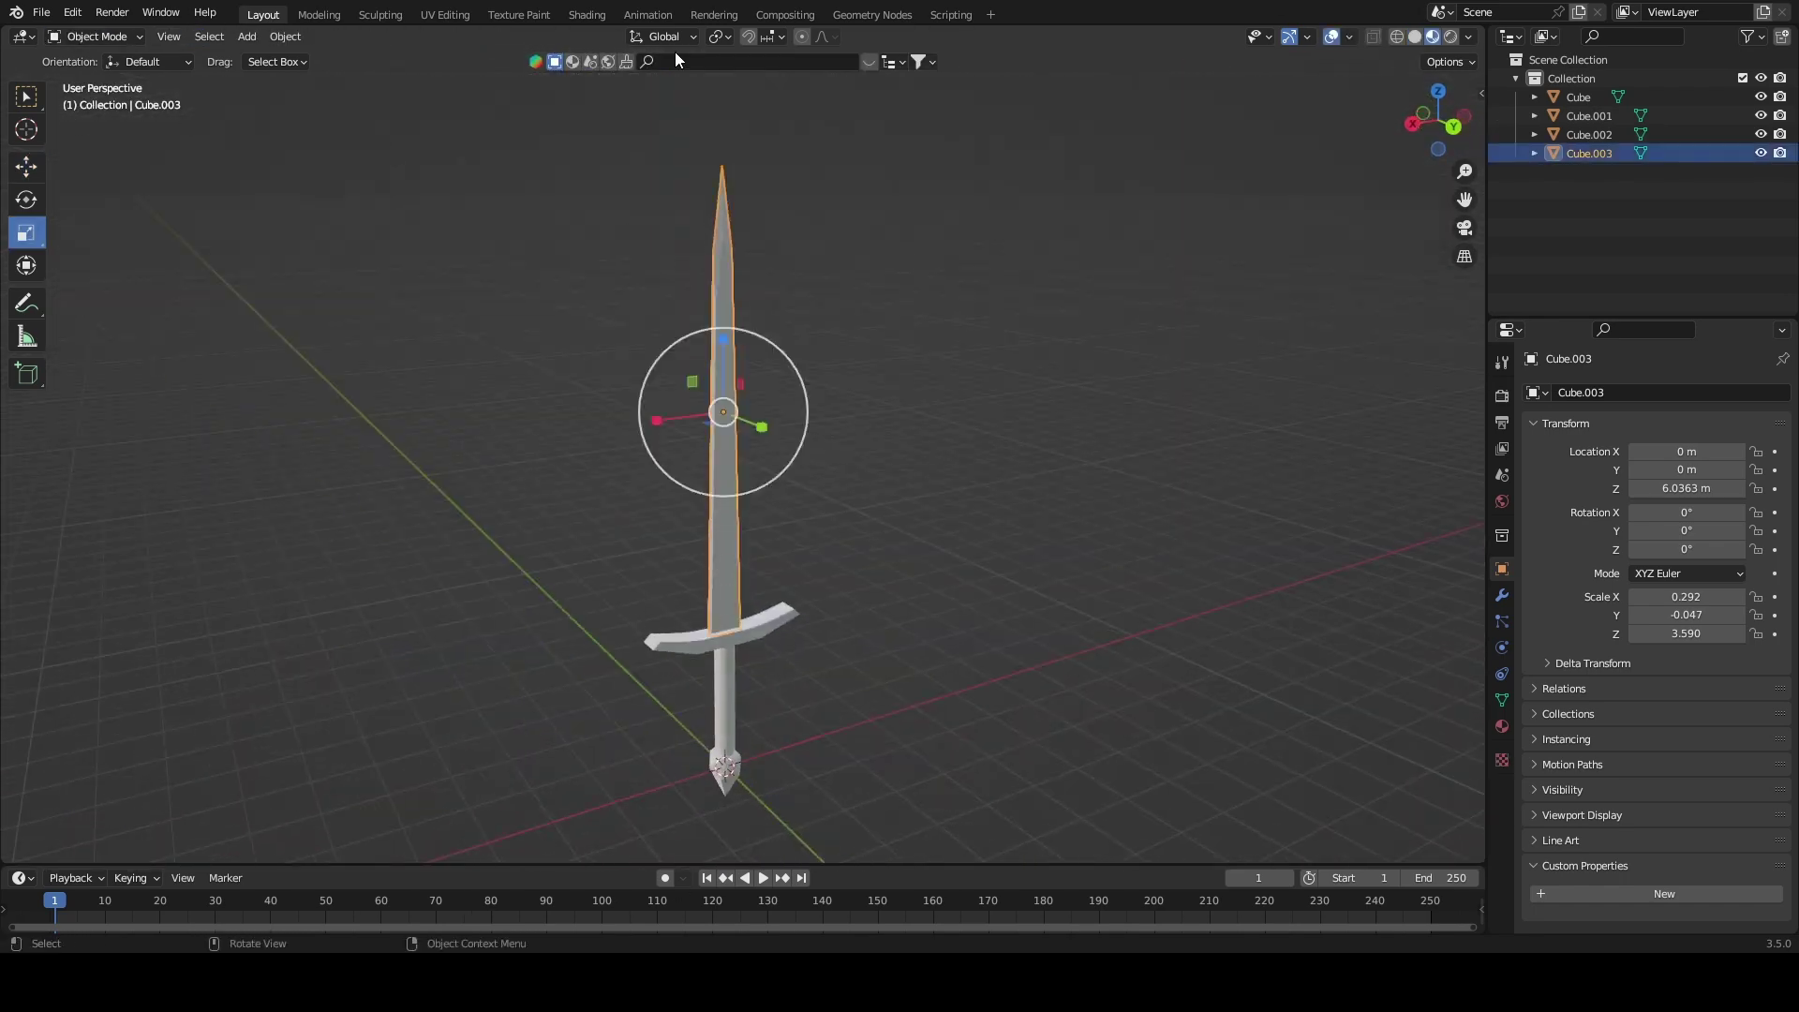
click(1503, 726)
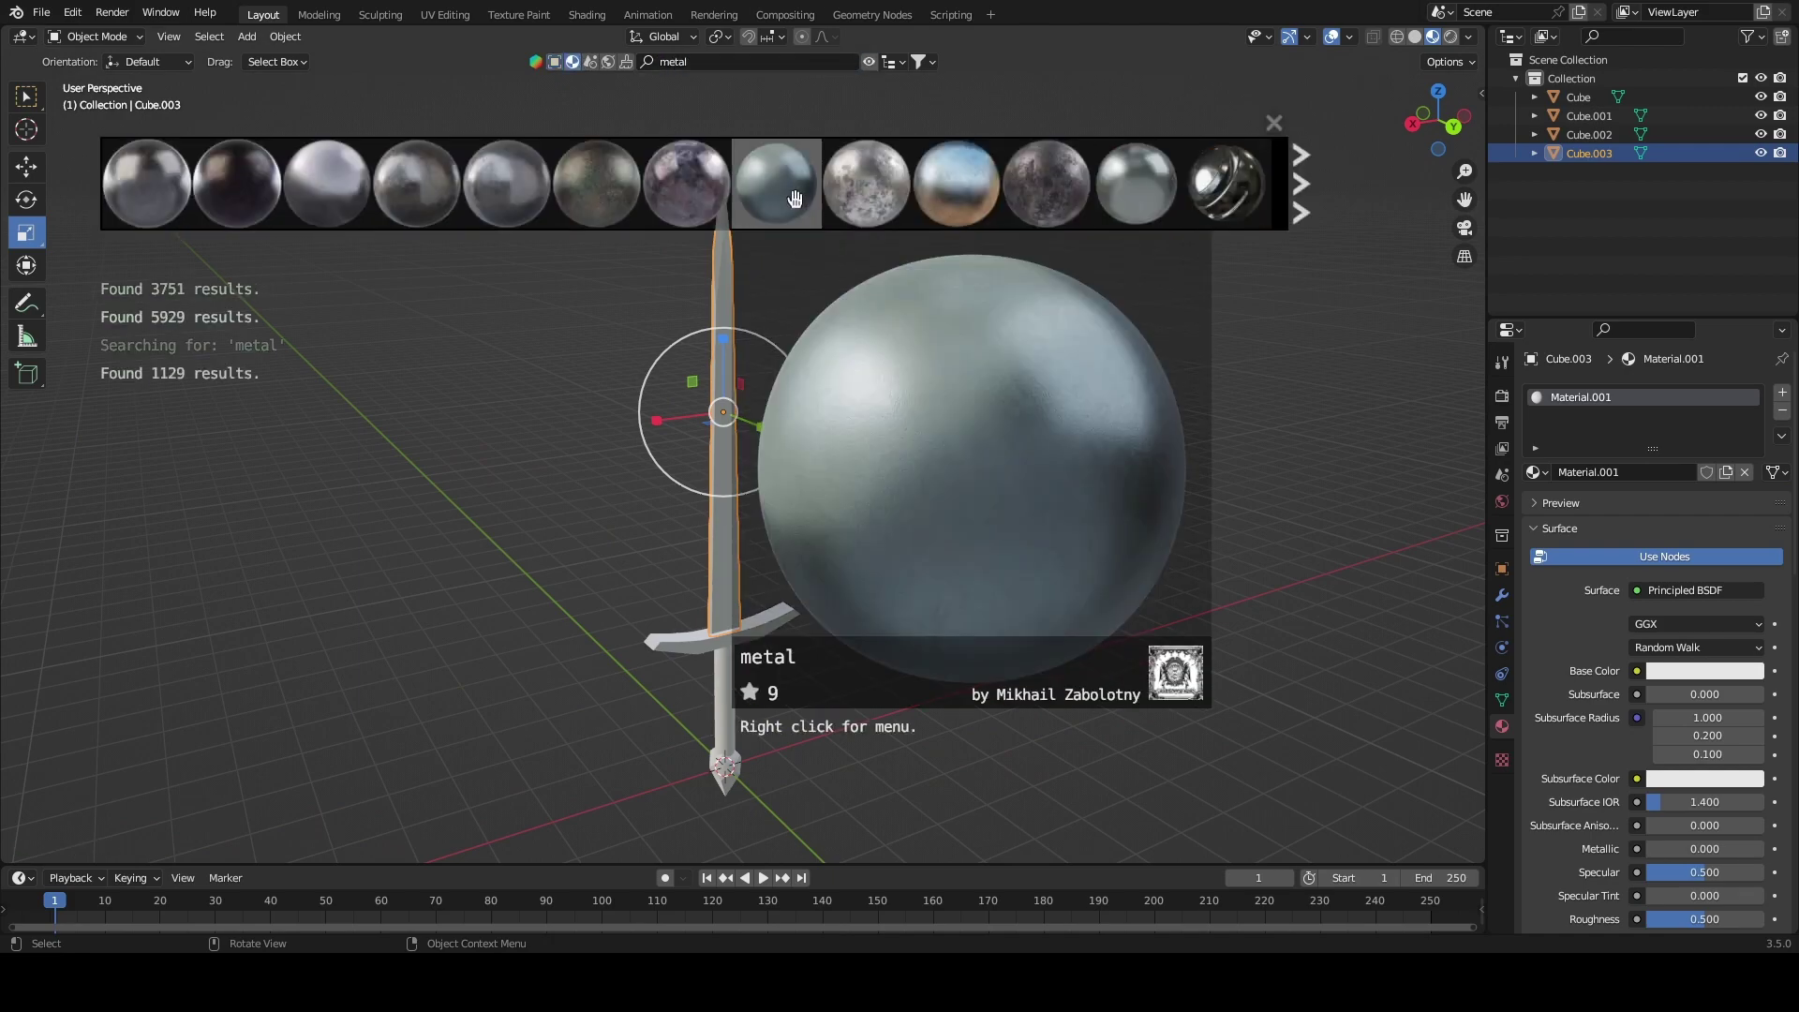
drag(326, 183, 679, 611)
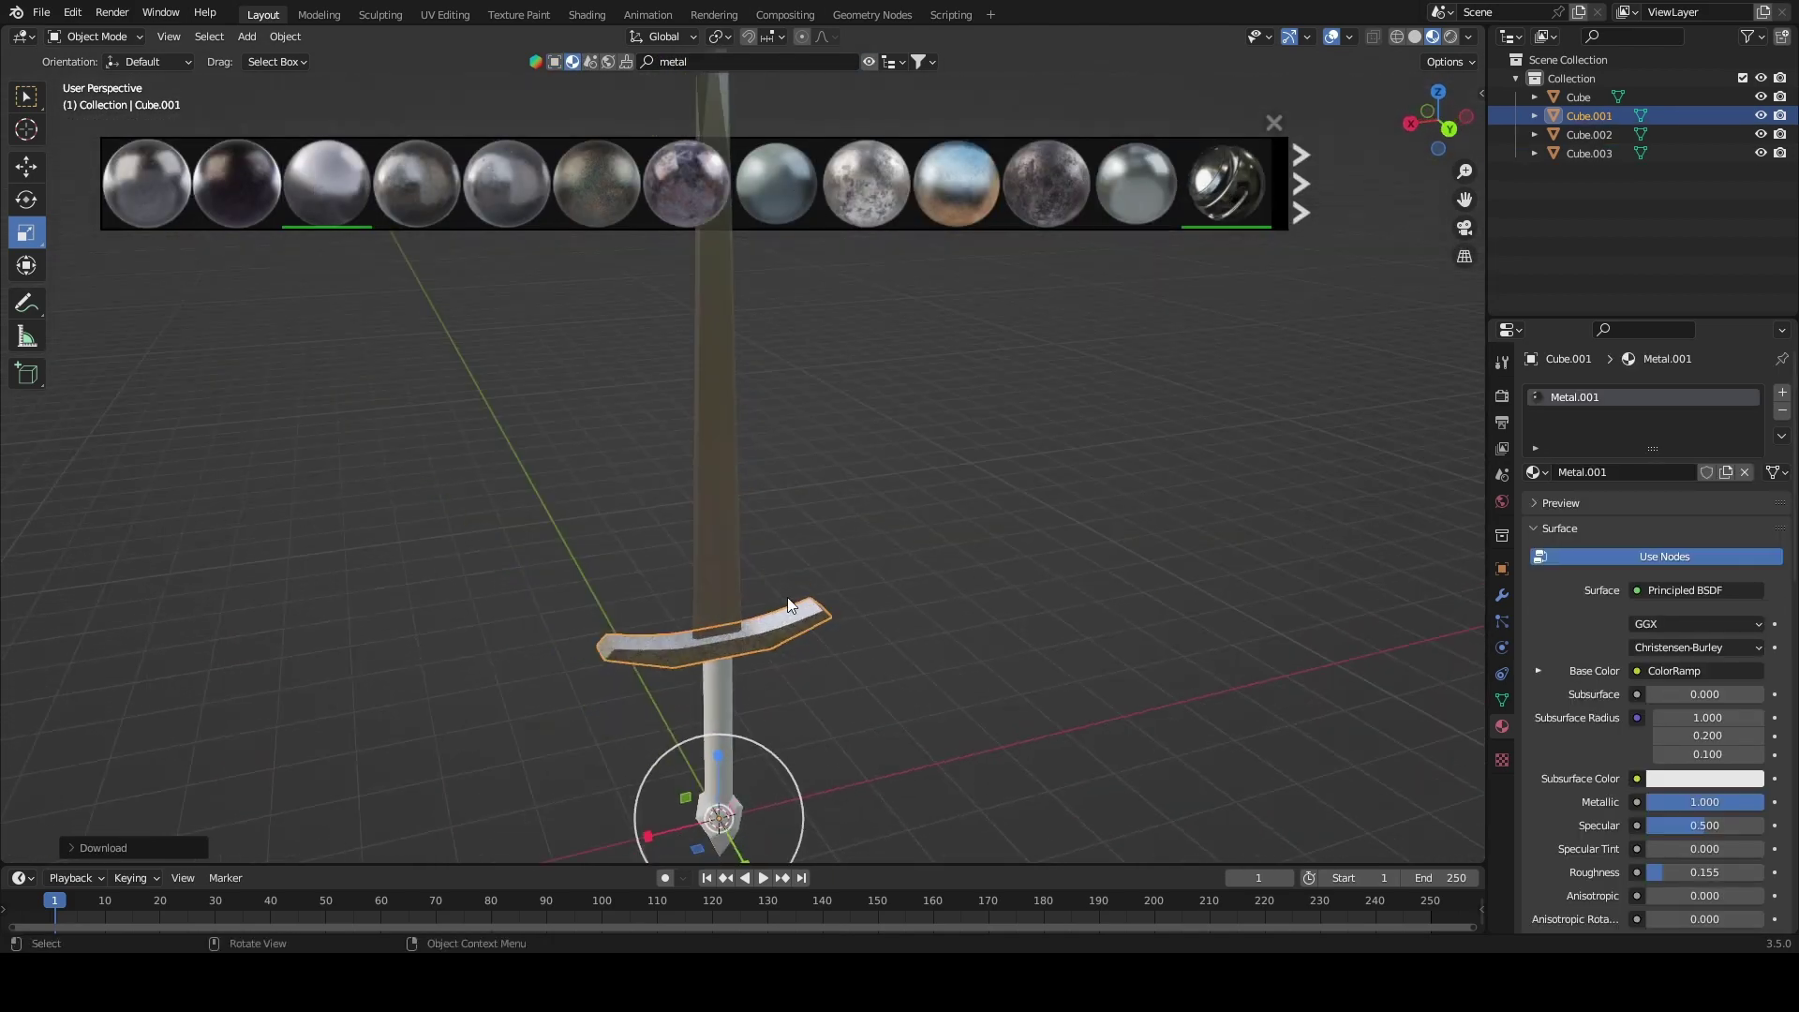
drag(845, 201, 743, 763)
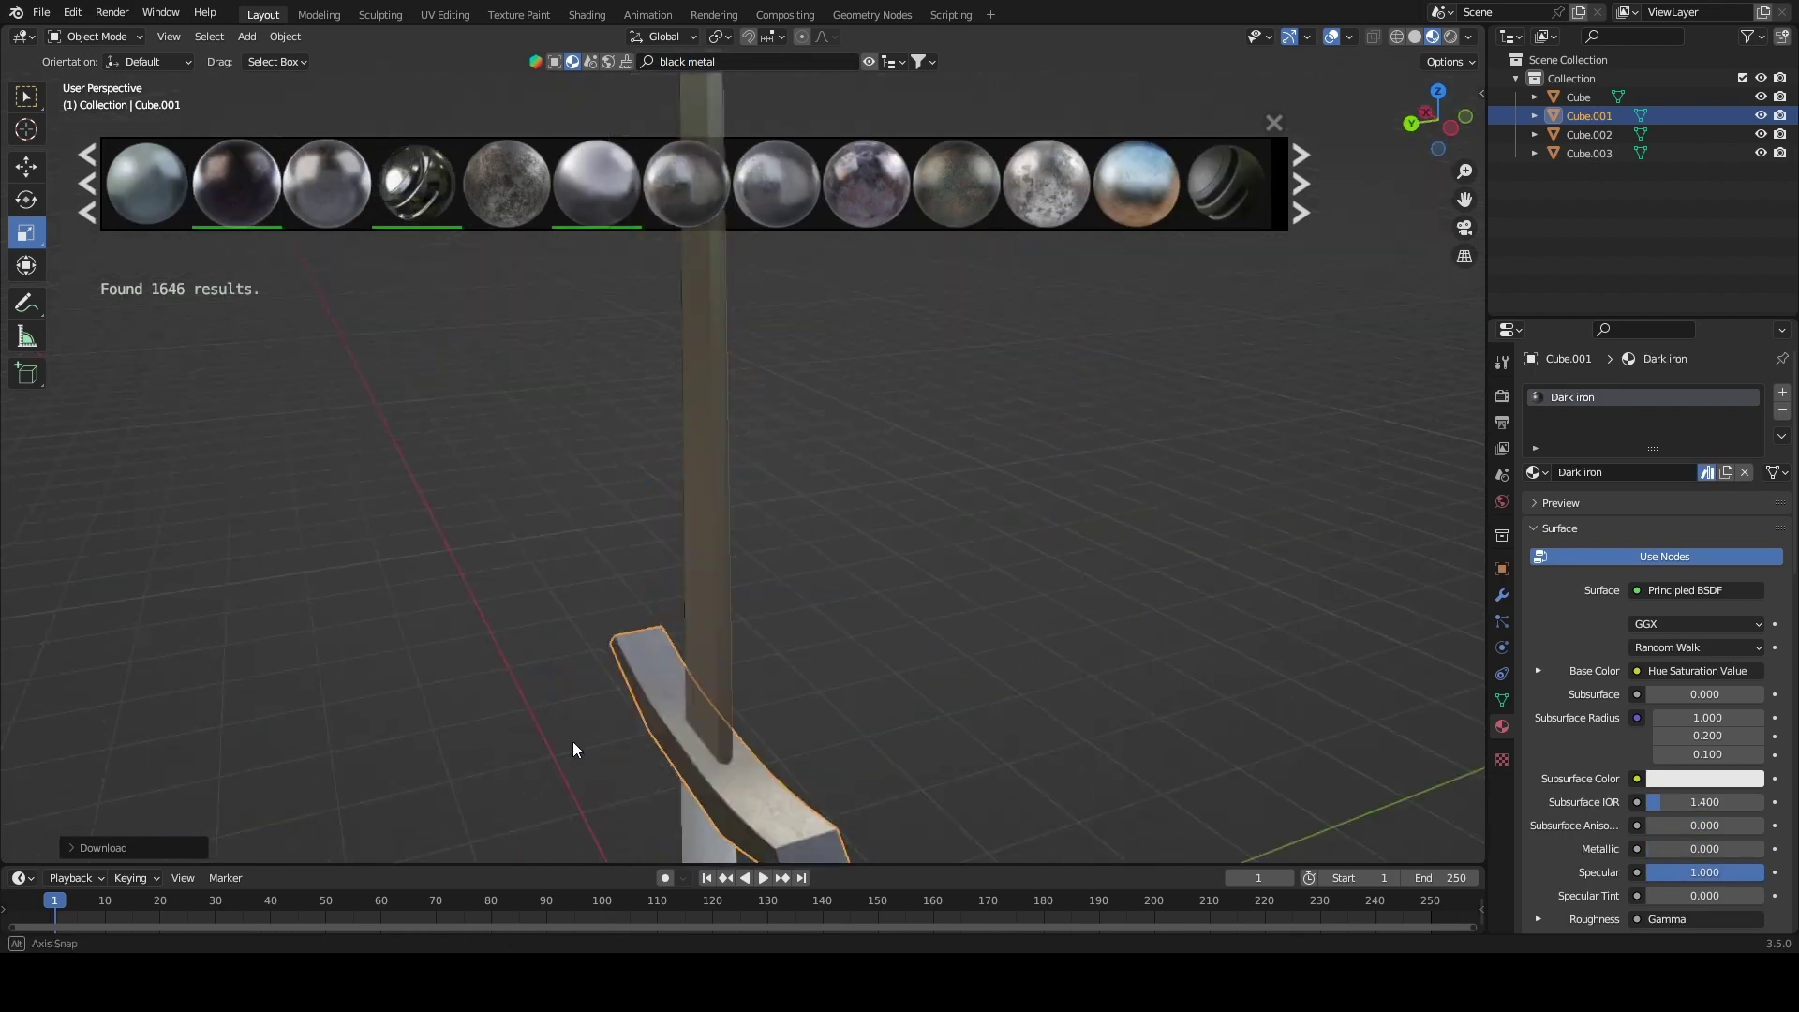
click(749, 62)
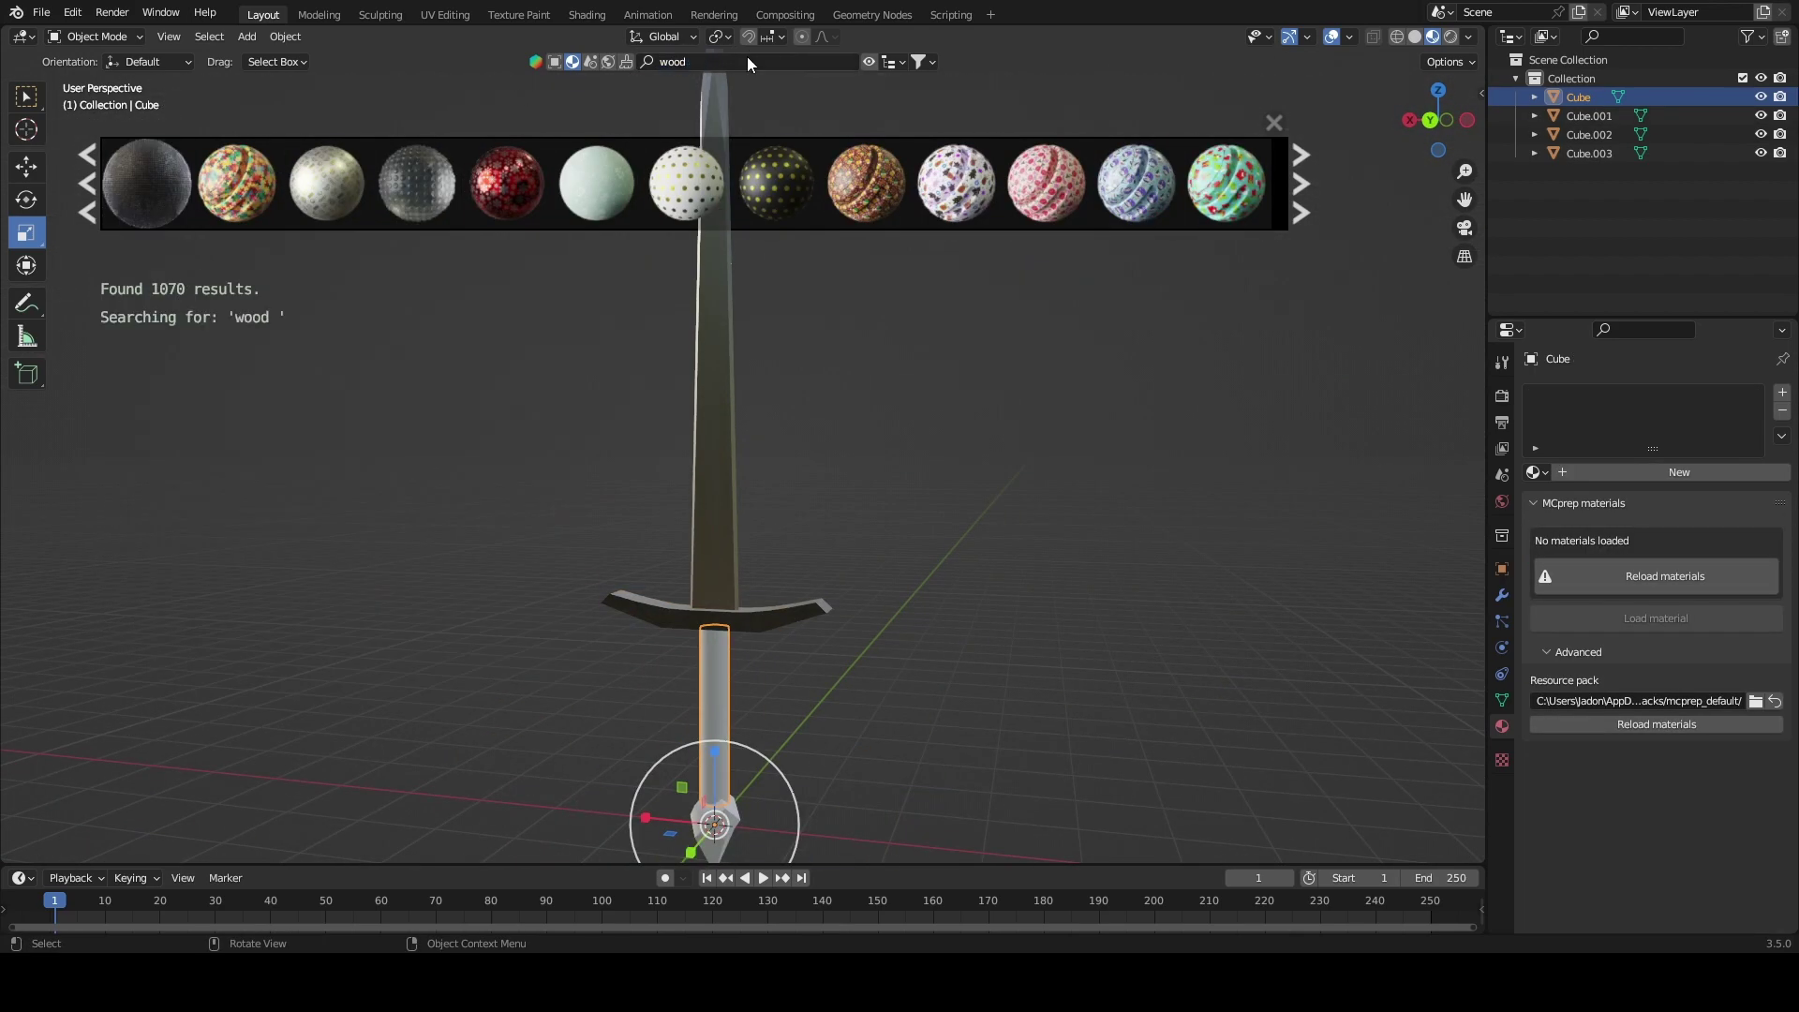